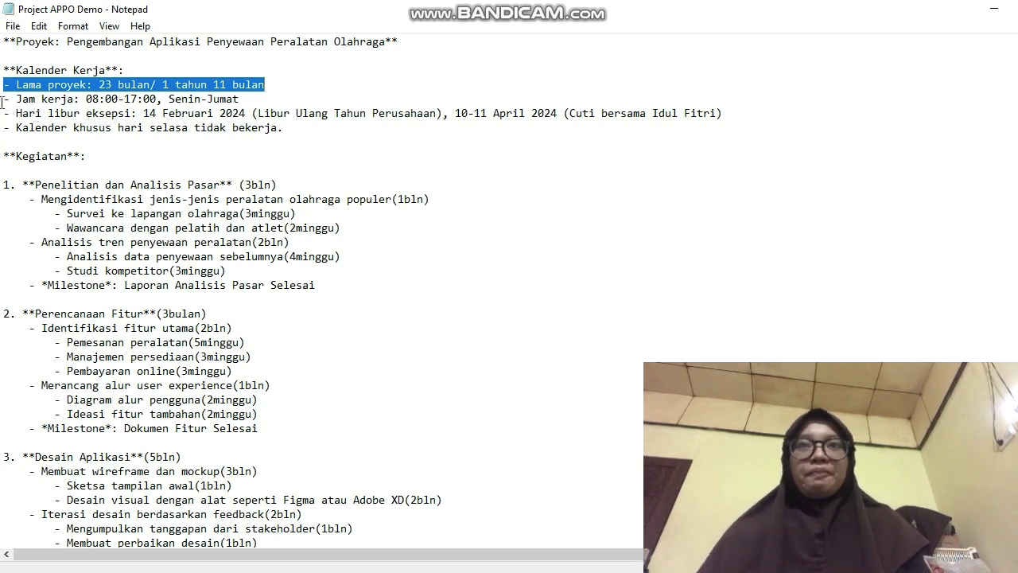
# - Read the project notes' work calendar section covering working hours, exception holidays and the special calendar, and look through the activity list
pyautogui.moveTo(3, 100)
pyautogui.mouseDown()
pyautogui.moveTo(254, 88)
pyautogui.moveTo(249, 100)
pyautogui.moveTo(2, 101)
pyautogui.mouseUp()
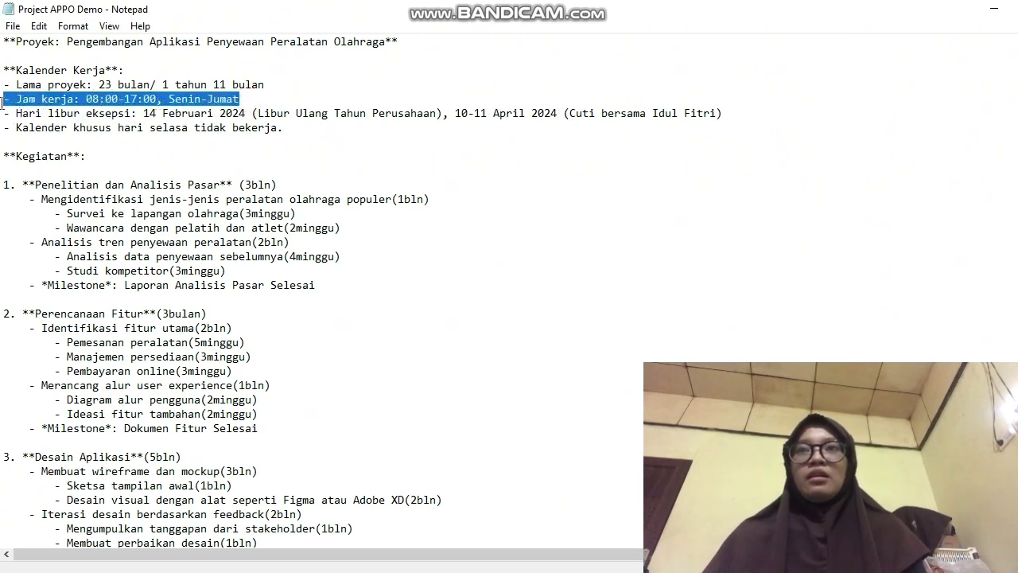
pyautogui.click(3, 113)
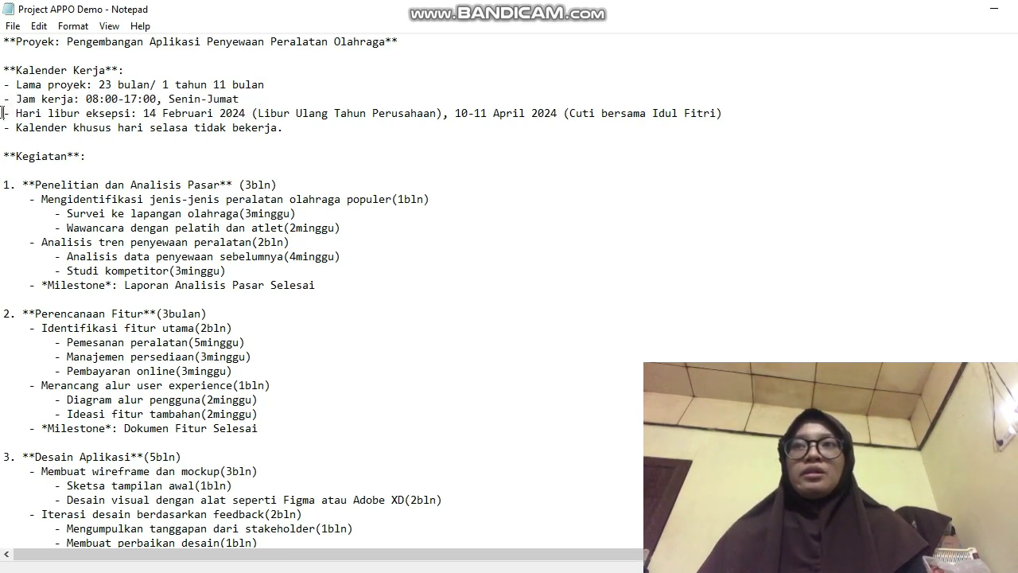
pyautogui.hotkey('shift', 'End')
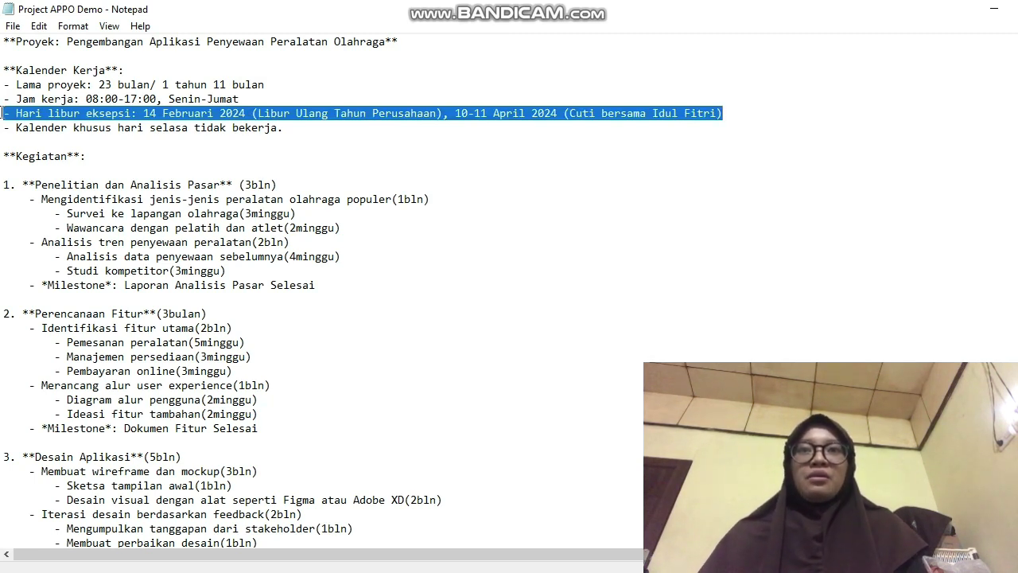
pyautogui.click(3, 127)
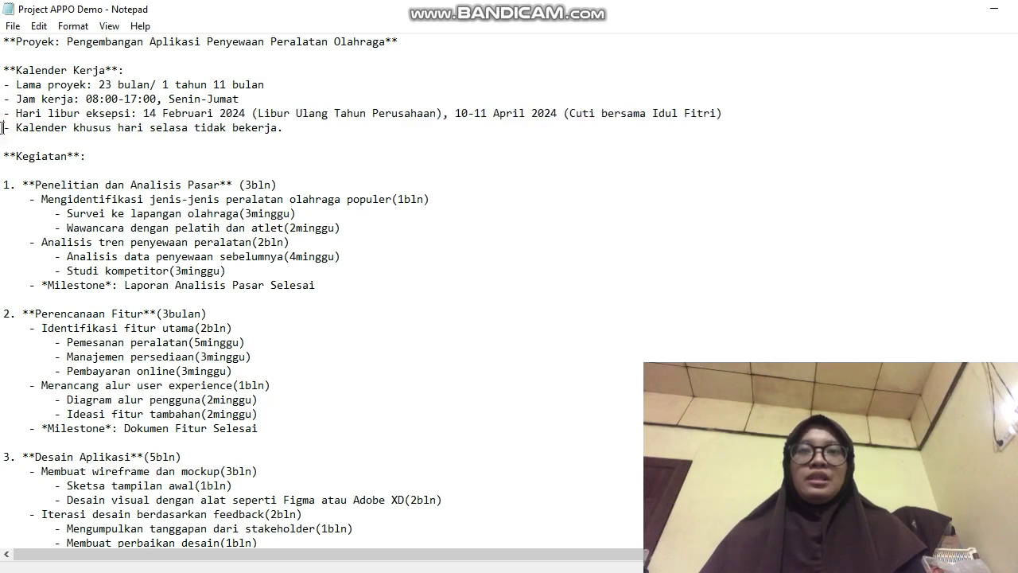
pyautogui.hotkey('shift', 'End')
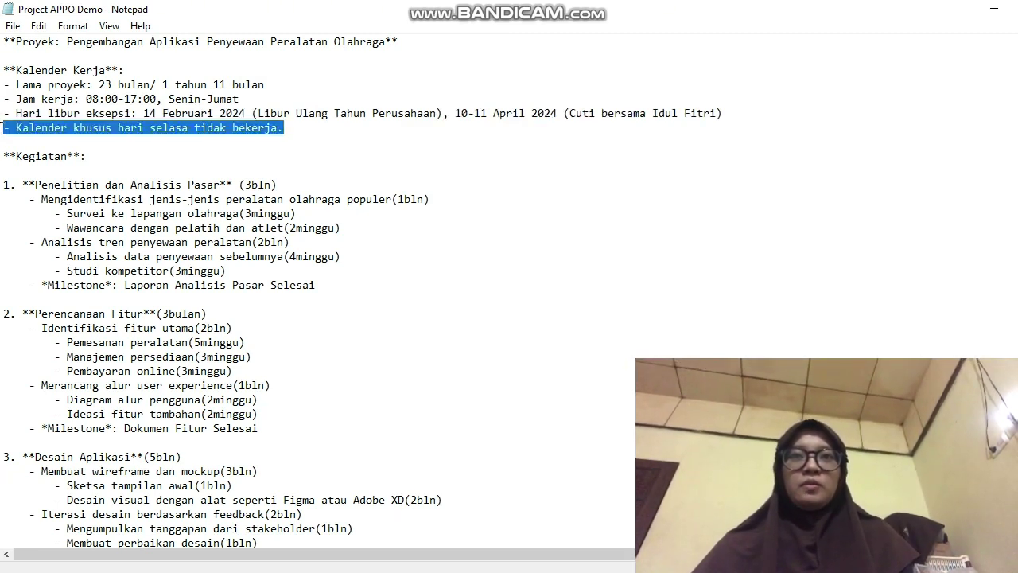
pyautogui.click(3, 127)
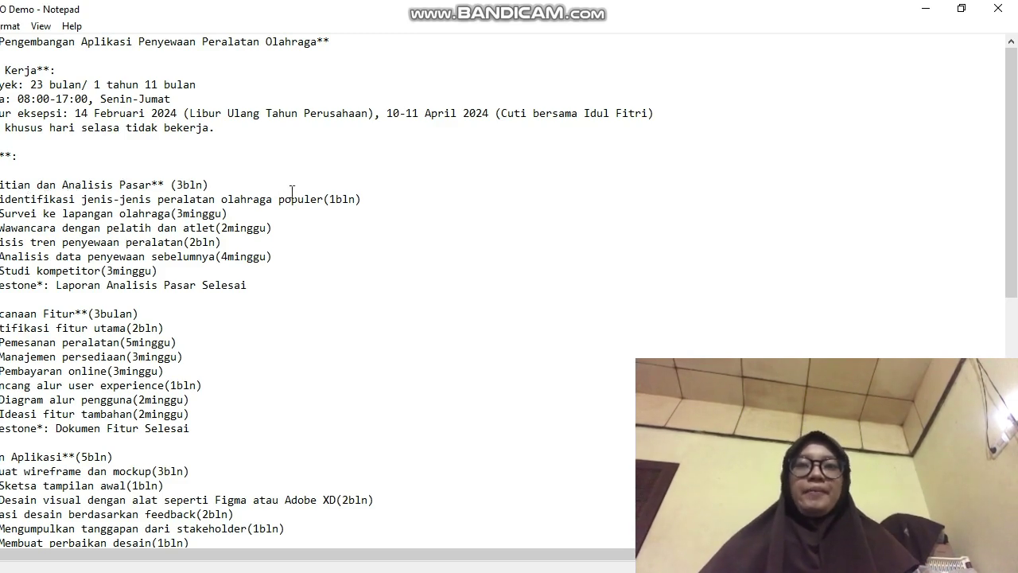
pyautogui.scroll(-11, 382, 243)
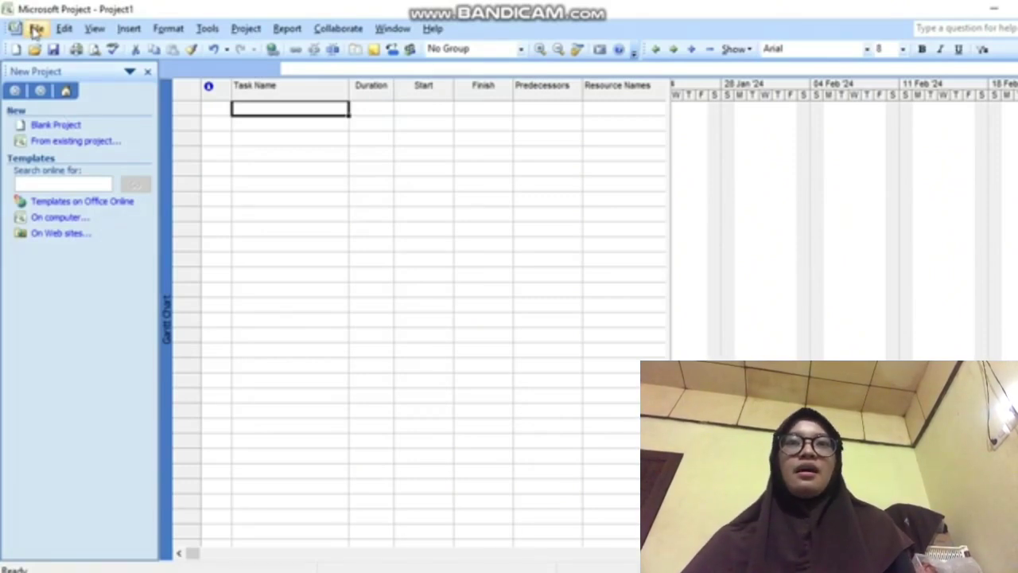
pyautogui.click(36, 29)
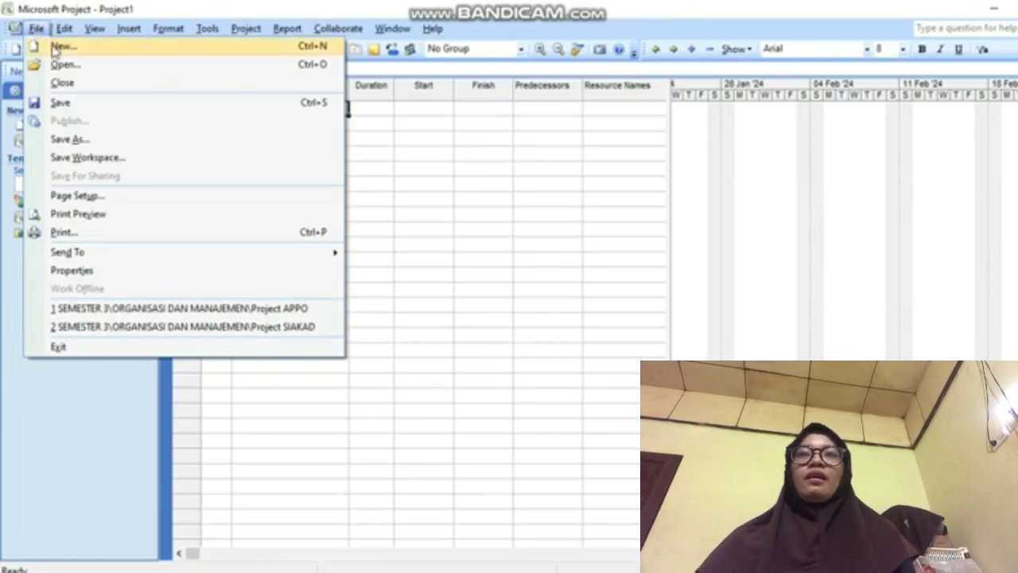
pyautogui.click(386, 125)
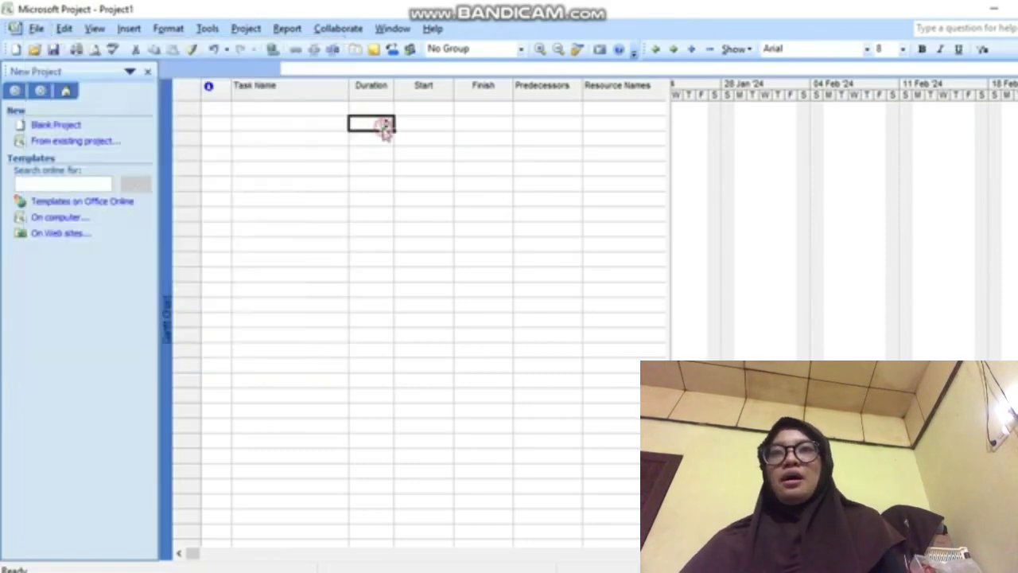
pyautogui.click(278, 109)
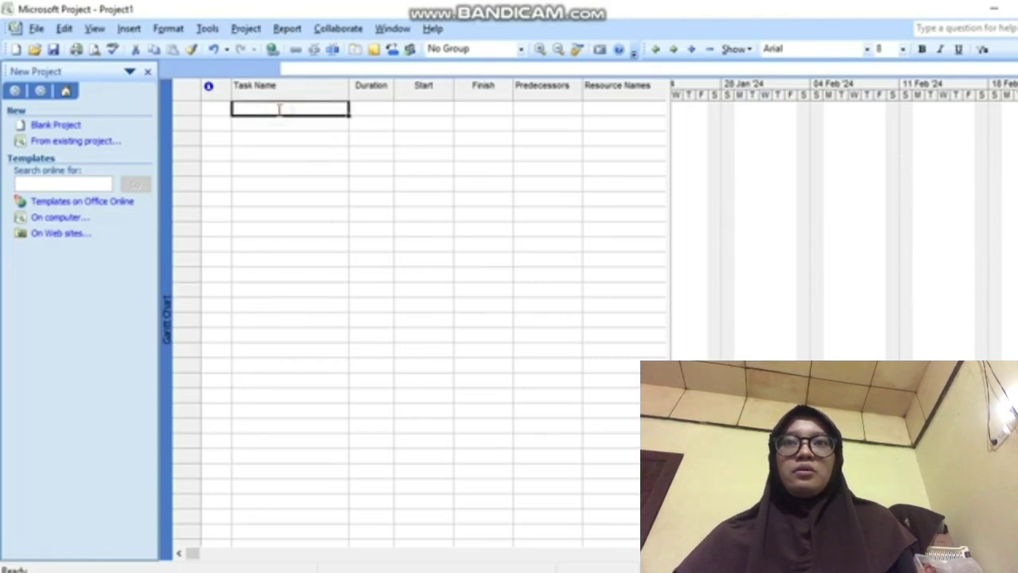
# - Review the project information, including the start date calendar, and accept the existing settings
pyautogui.click(246, 29)
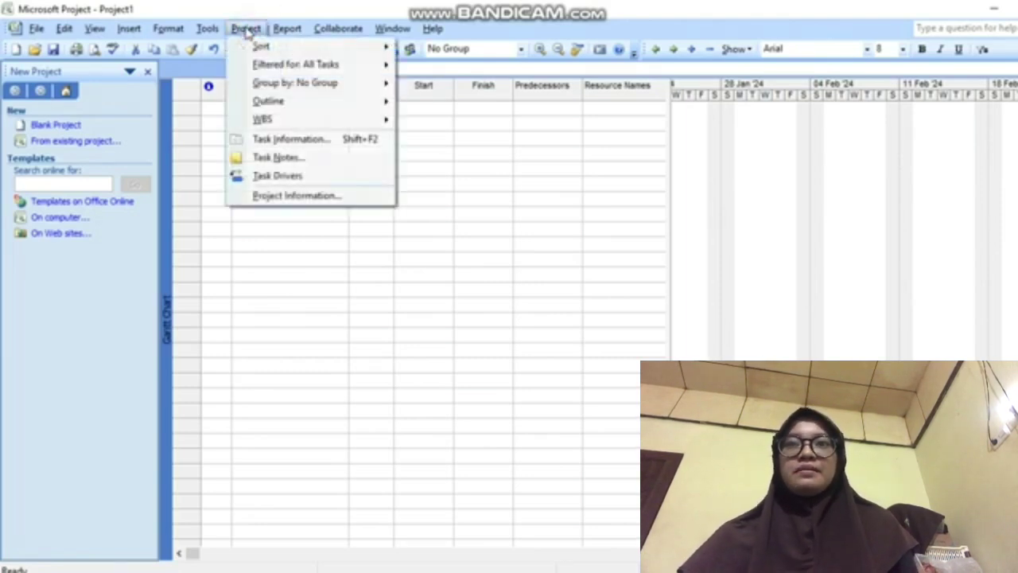
pyautogui.click(293, 197)
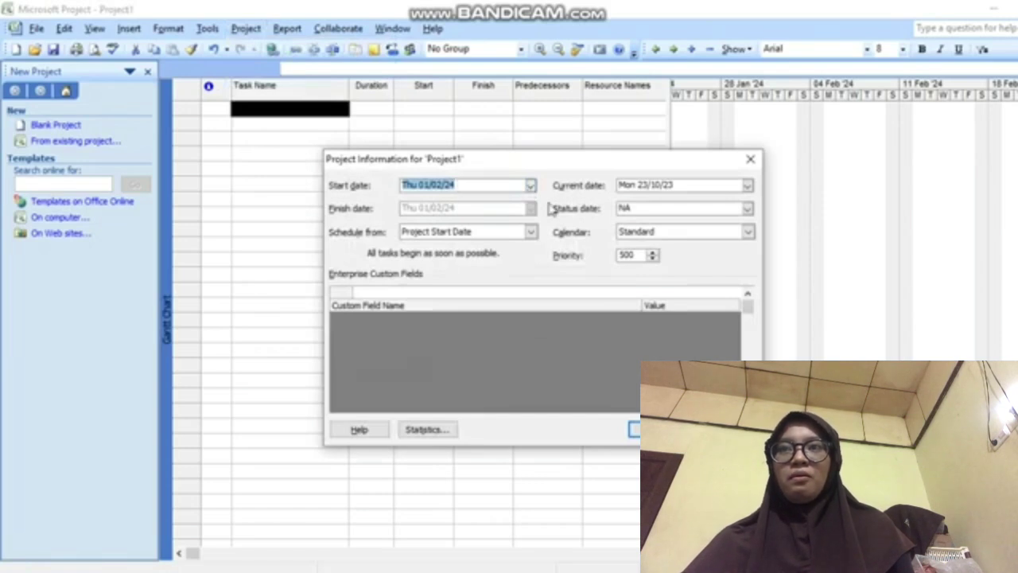
pyautogui.click(531, 186)
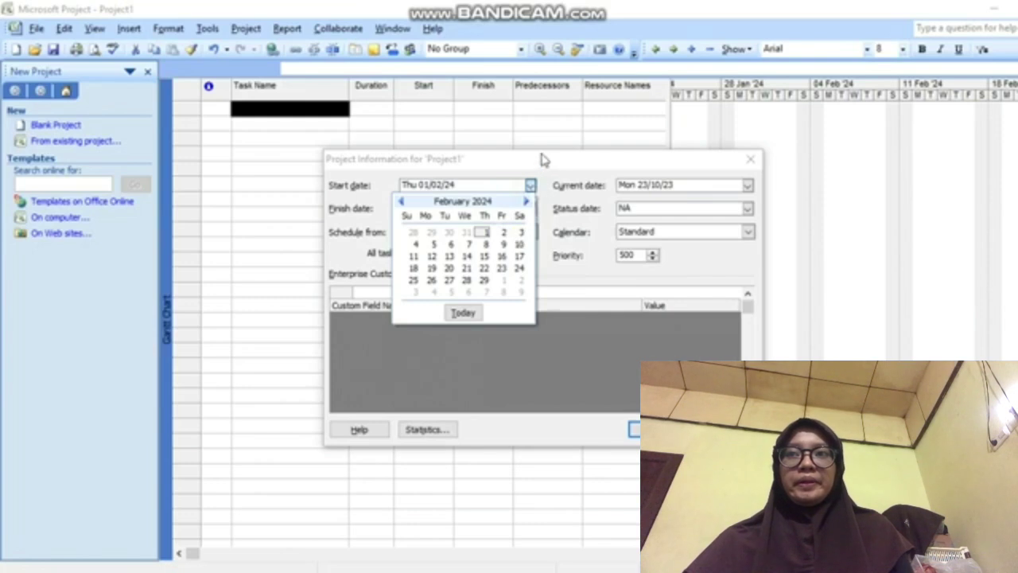
pyautogui.click(531, 186)
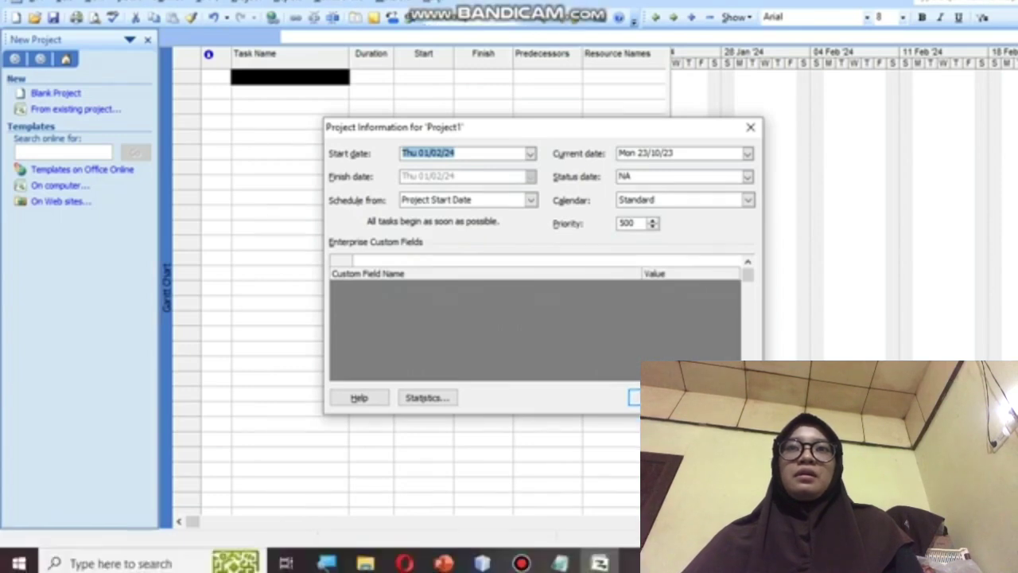
pyautogui.click(659, 430)
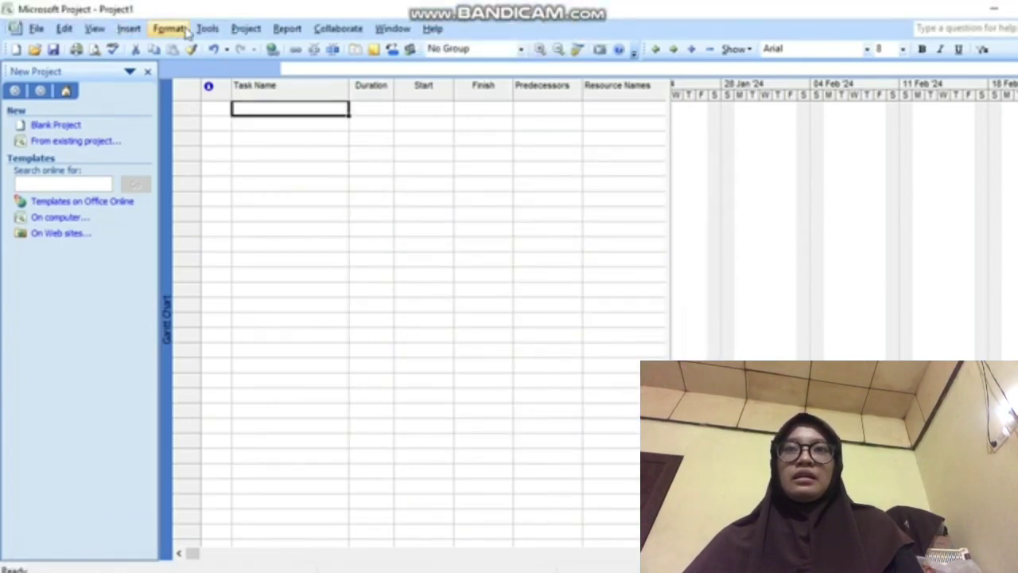
# - Open the working time settings for the Standard (Project Calendar) and consult the holiday dates in the project notes
pyautogui.click(207, 28)
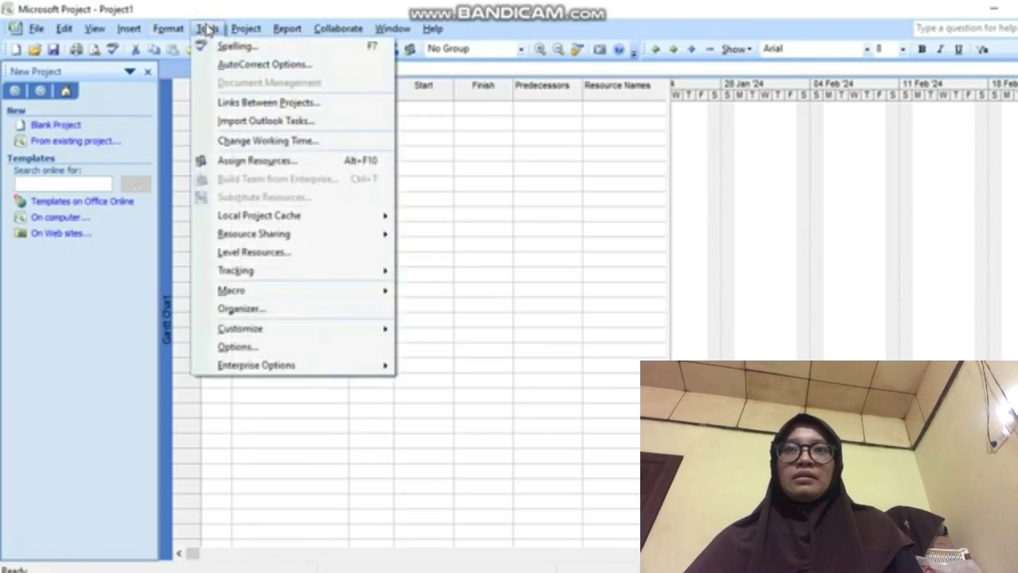
pyautogui.click(259, 143)
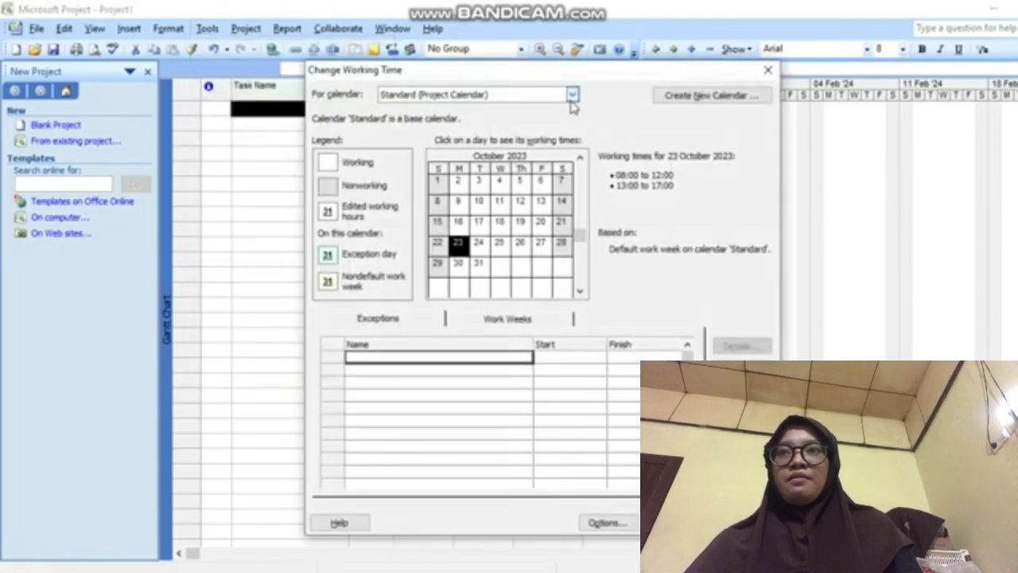
pyautogui.click(573, 96)
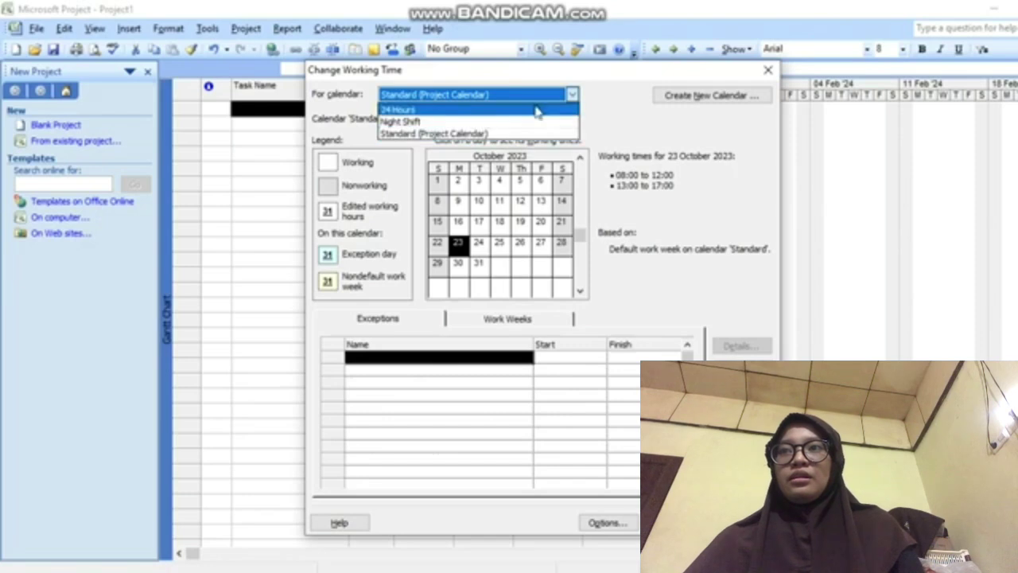
pyautogui.click(573, 94)
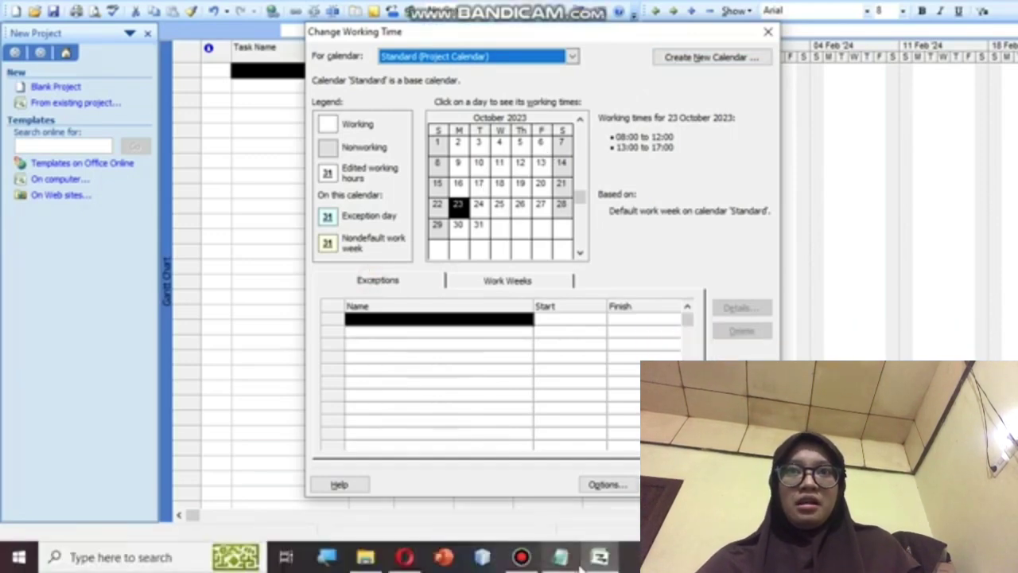
pyautogui.click(561, 557)
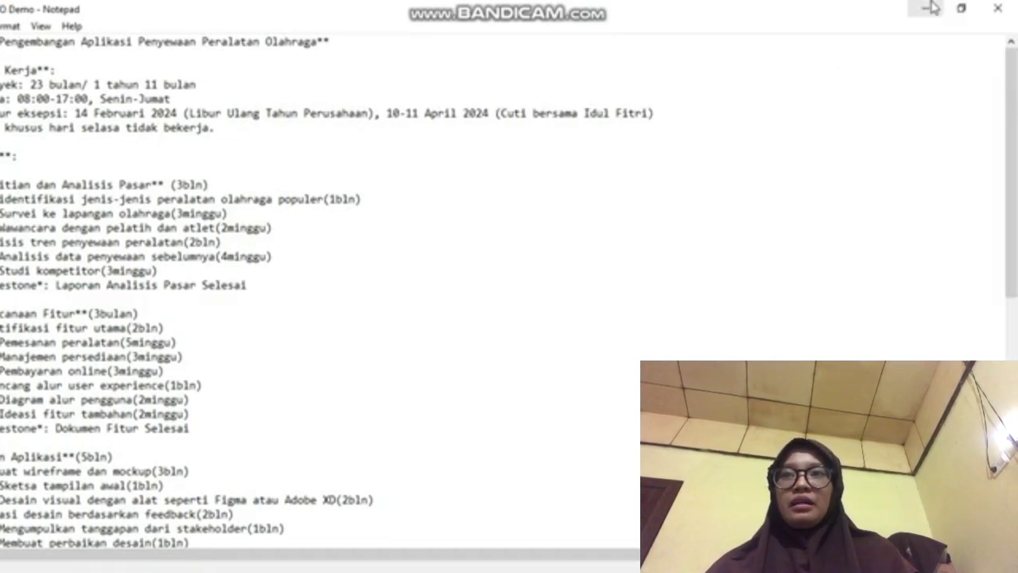
pyautogui.click(931, 7)
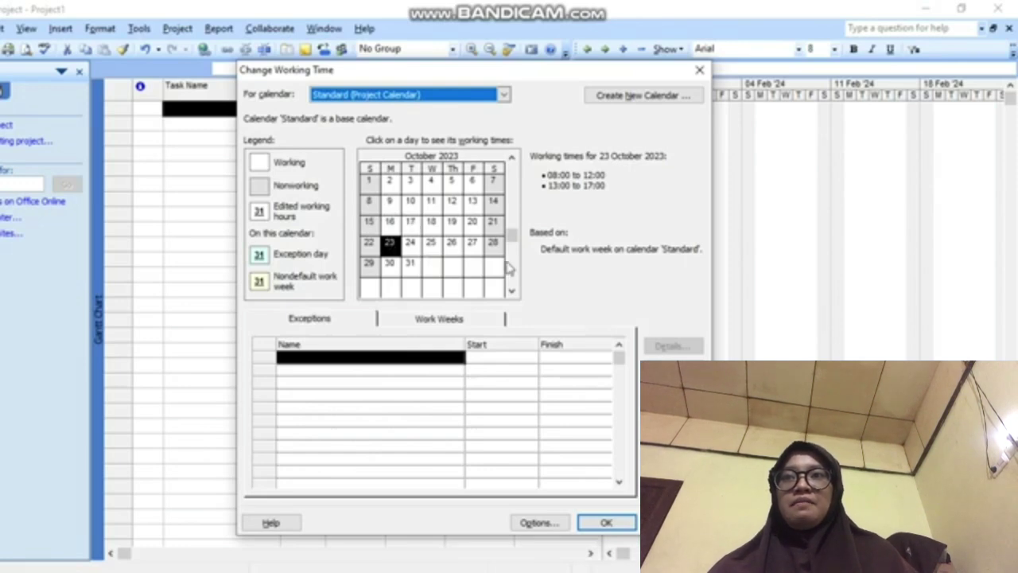
# - Add a nonworking exception named Hari Ulang Tahun Perusahaan on 18 January 2024 to the Standard calendar
pyautogui.click(511, 294)
pyautogui.click(511, 294)
pyautogui.click(512, 293)
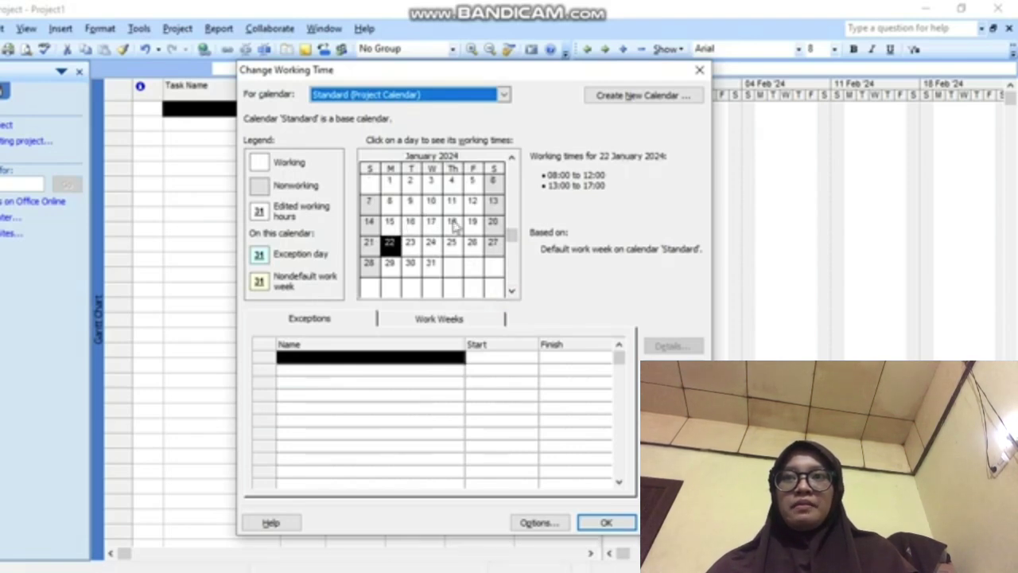
pyautogui.click(452, 222)
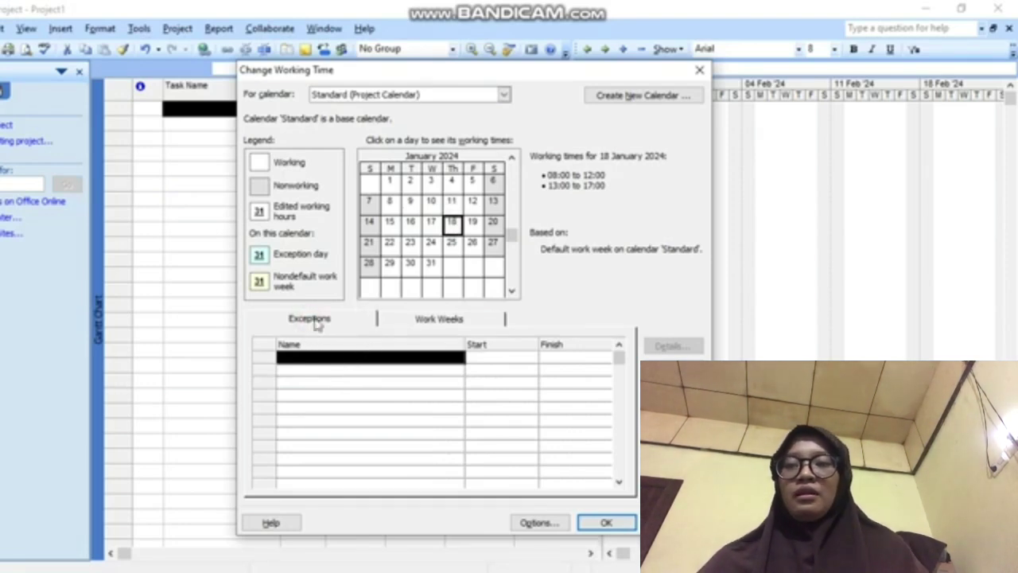
pyautogui.click(331, 358)
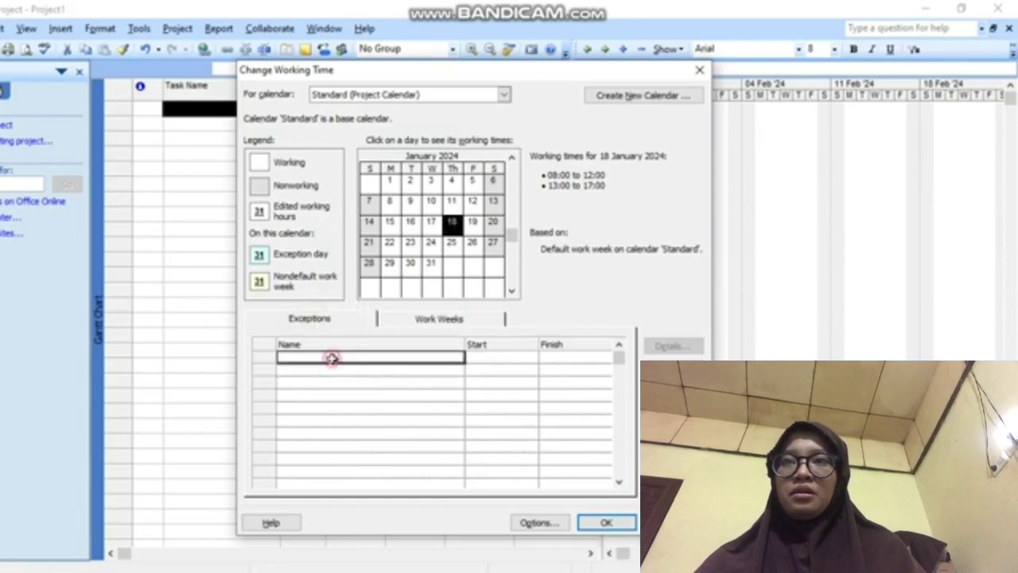
pyautogui.write('Ha')
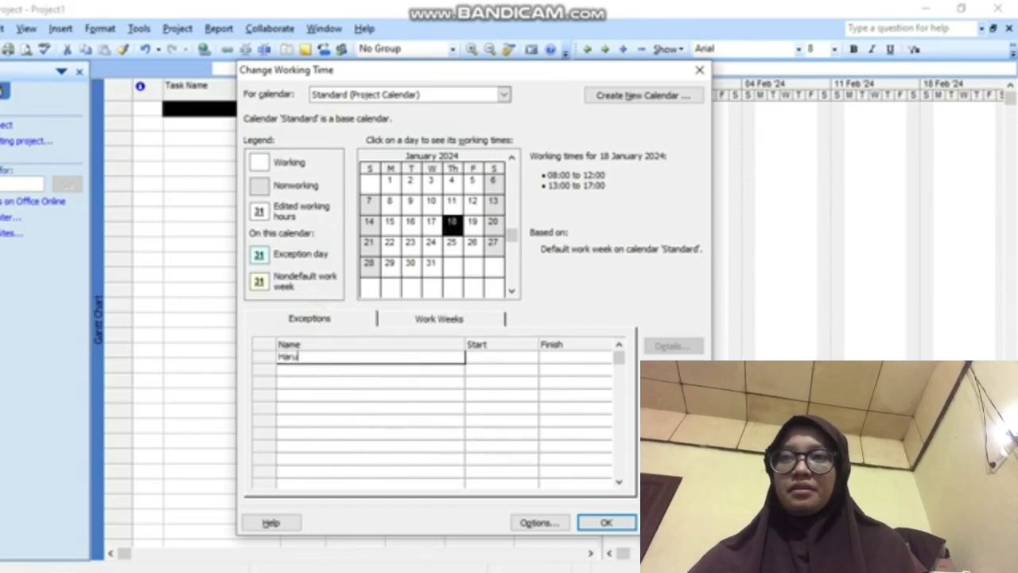
pyautogui.write('ri Ulang T')
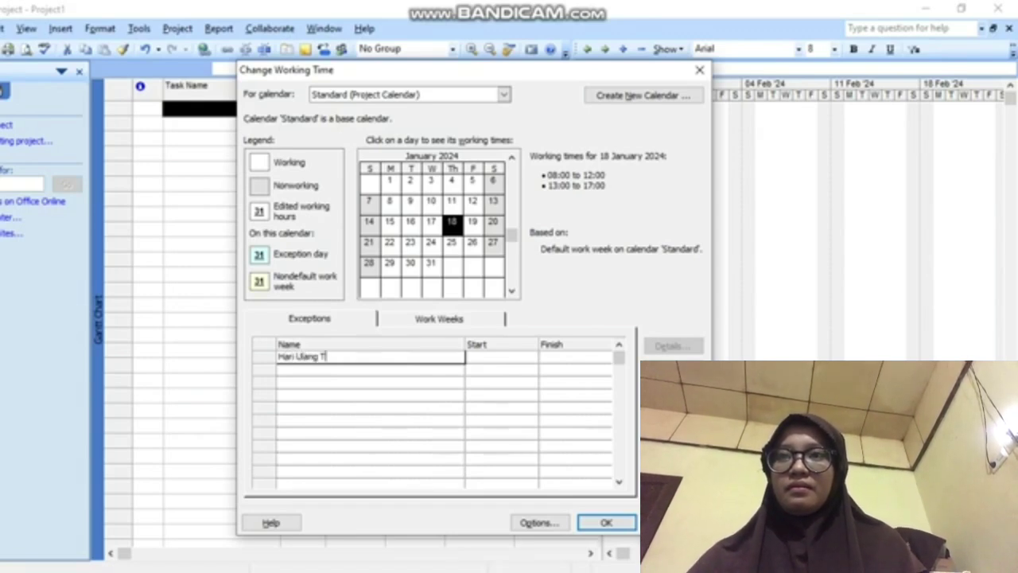
pyautogui.write('ahun Persa')
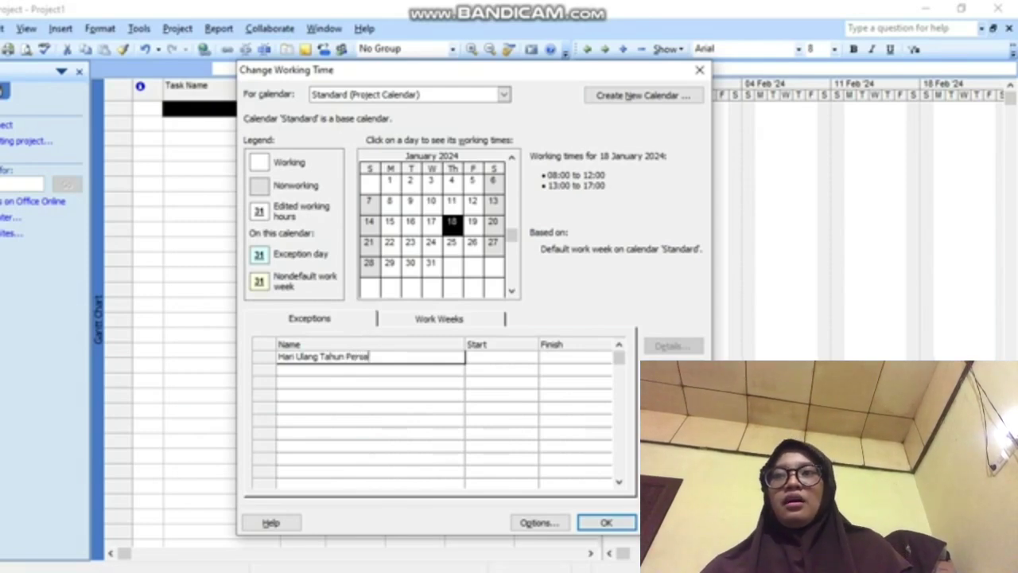
pyautogui.press('BackSpace')
pyautogui.press('BackSpace')
pyautogui.write('usahaan')
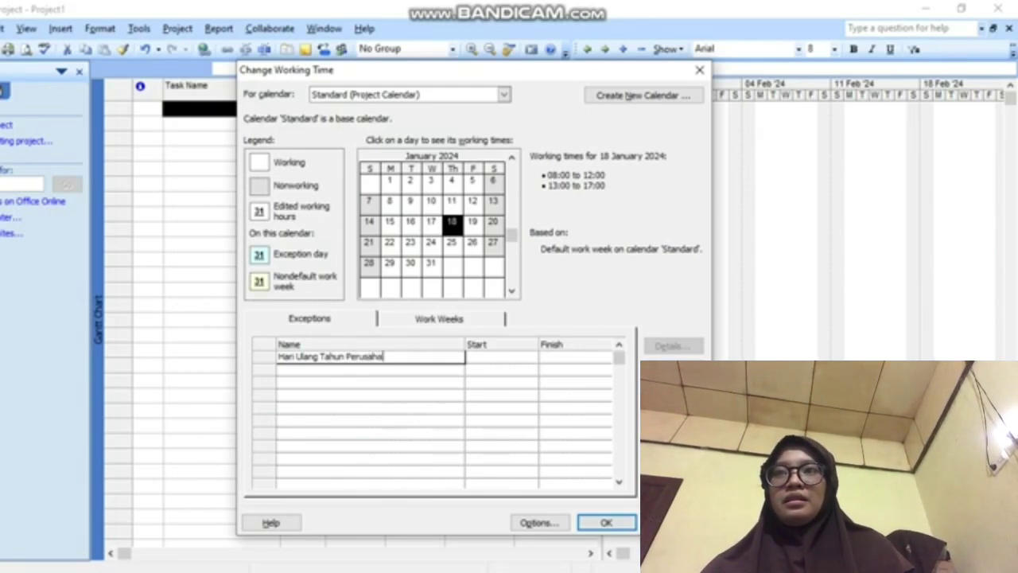
pyautogui.click(472, 393)
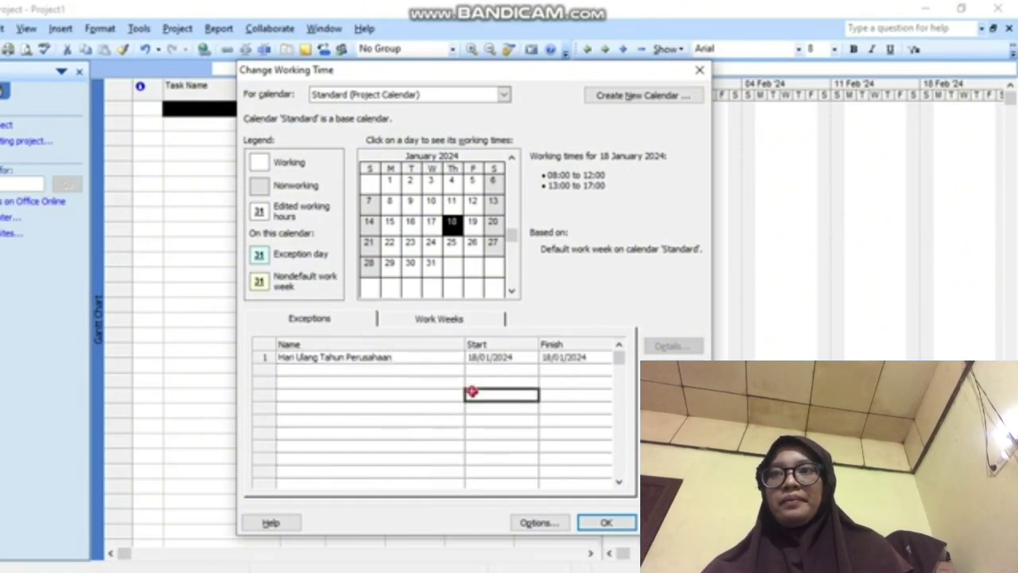
pyautogui.click(411, 382)
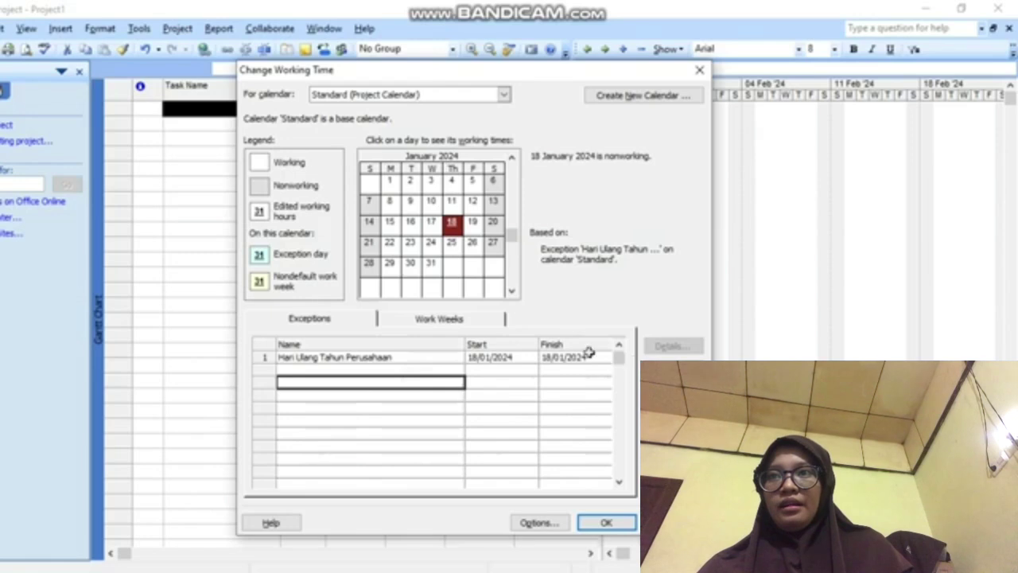
pyautogui.click(443, 358)
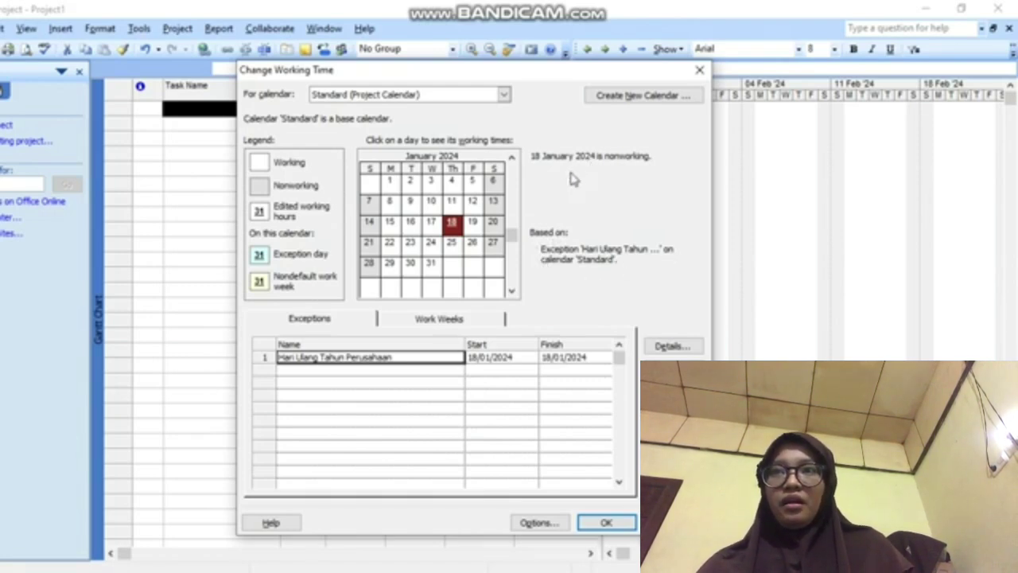
pyautogui.click(471, 242)
pyautogui.click(452, 223)
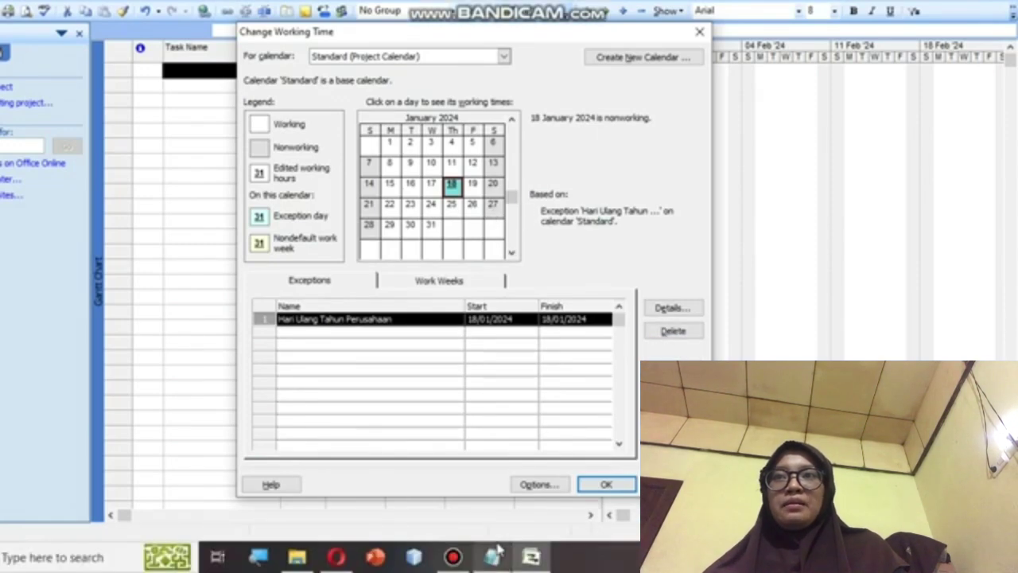
# - Check the holiday dates in the Notepad project notes and add the exception Cuti Bersama Hari Raya Idul Fitri on 10 April 2024
pyautogui.click(491, 557)
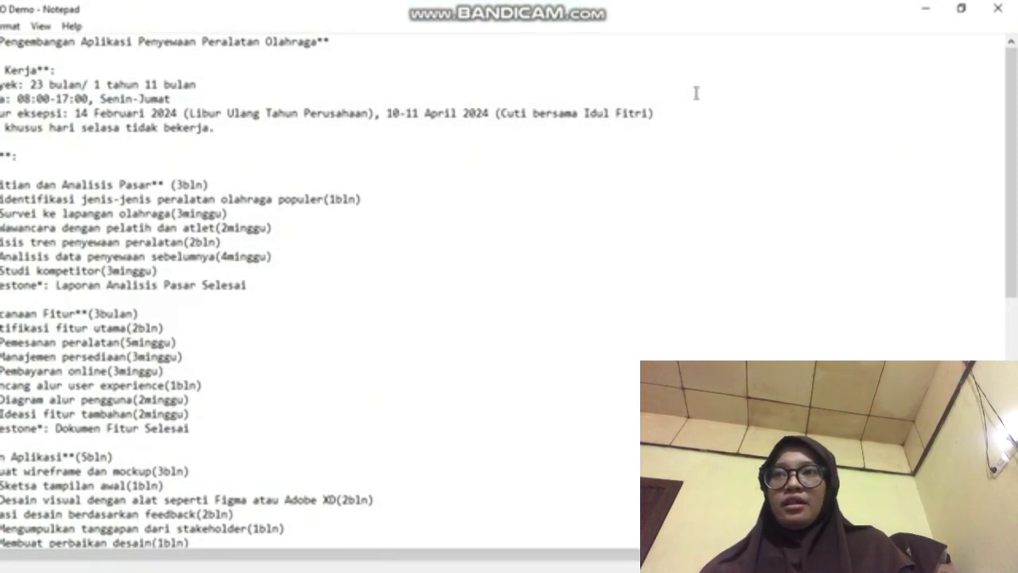
pyautogui.click(925, 8)
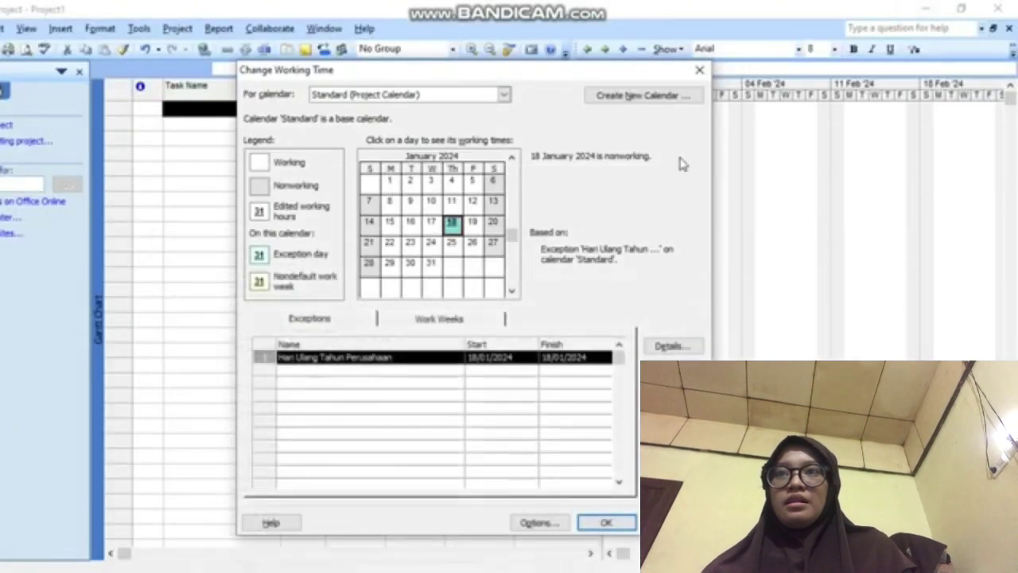
pyautogui.click(512, 292)
pyautogui.click(512, 292)
pyautogui.click(512, 292)
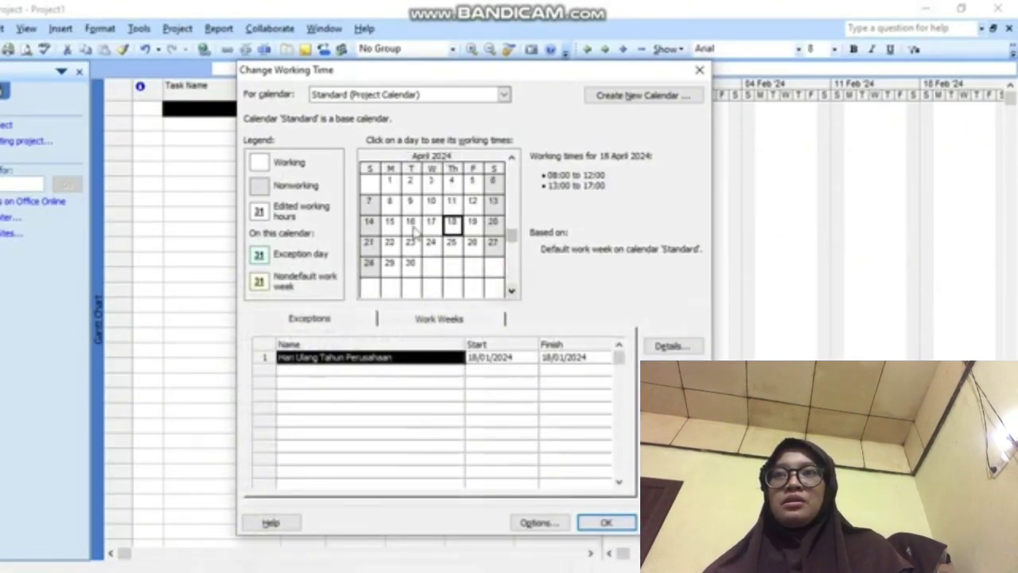
pyautogui.click(432, 202)
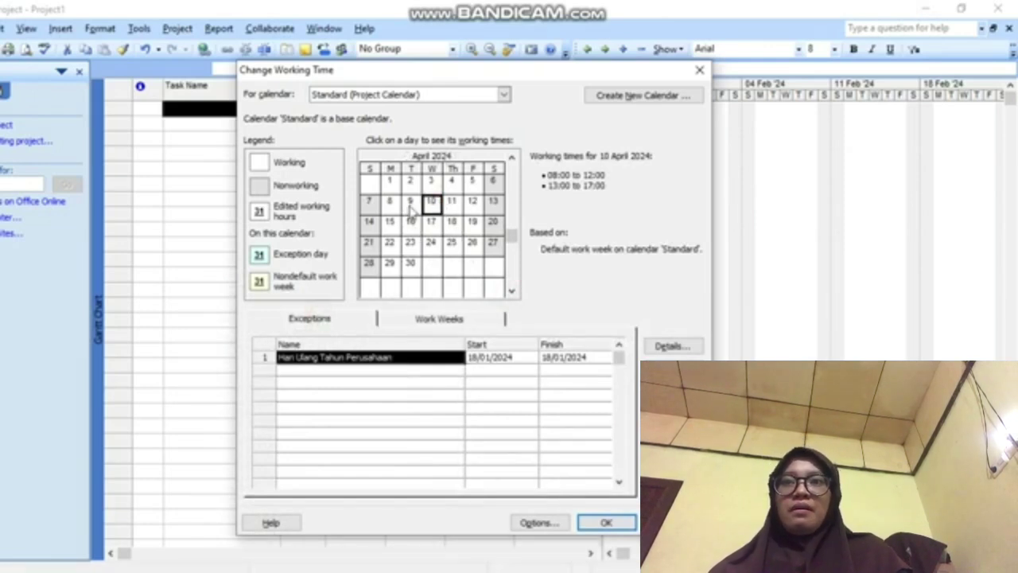
pyautogui.click(398, 372)
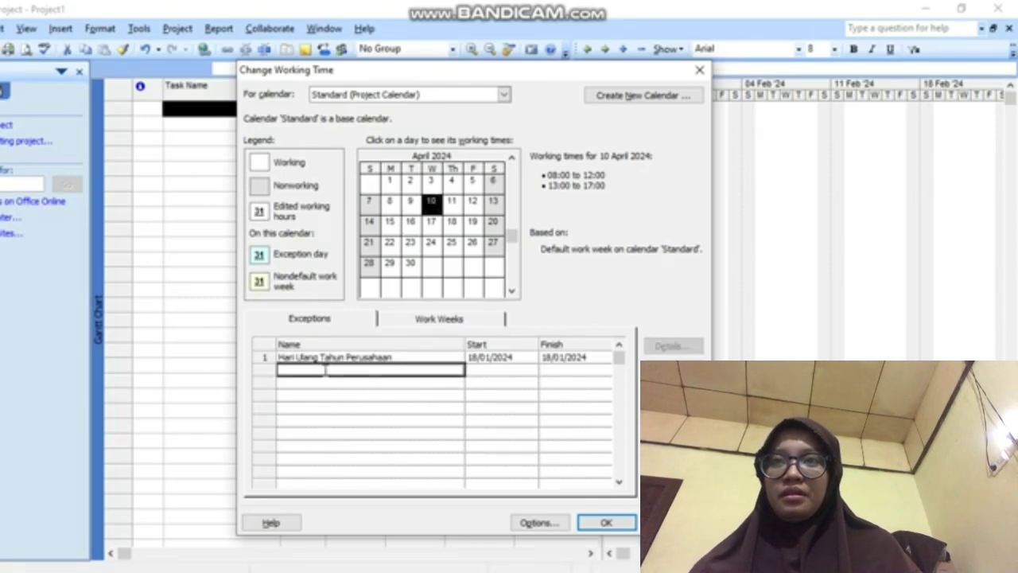
pyautogui.write('Cuti Bersama Hari Raya ')
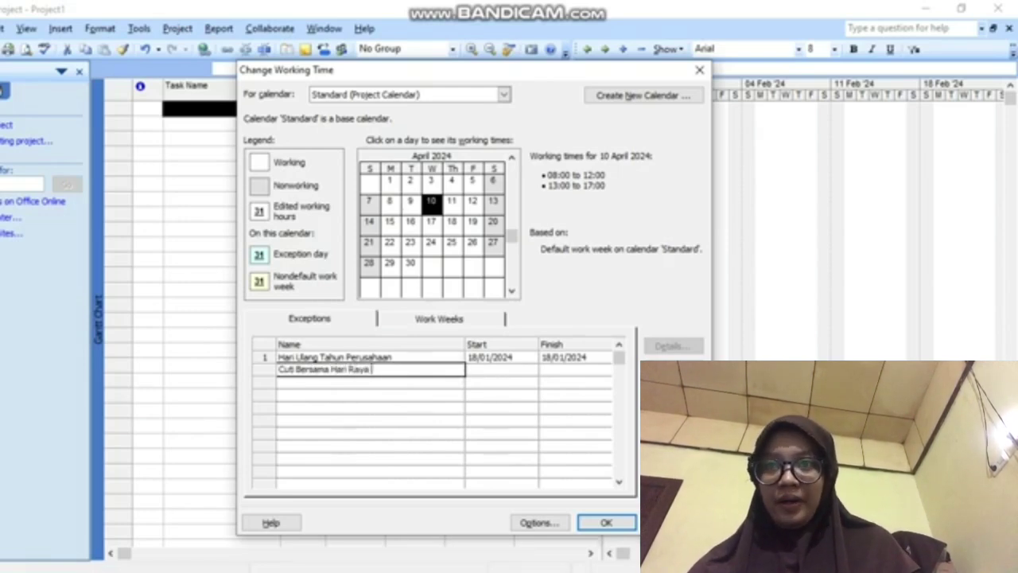
pyautogui.write('Idul ')
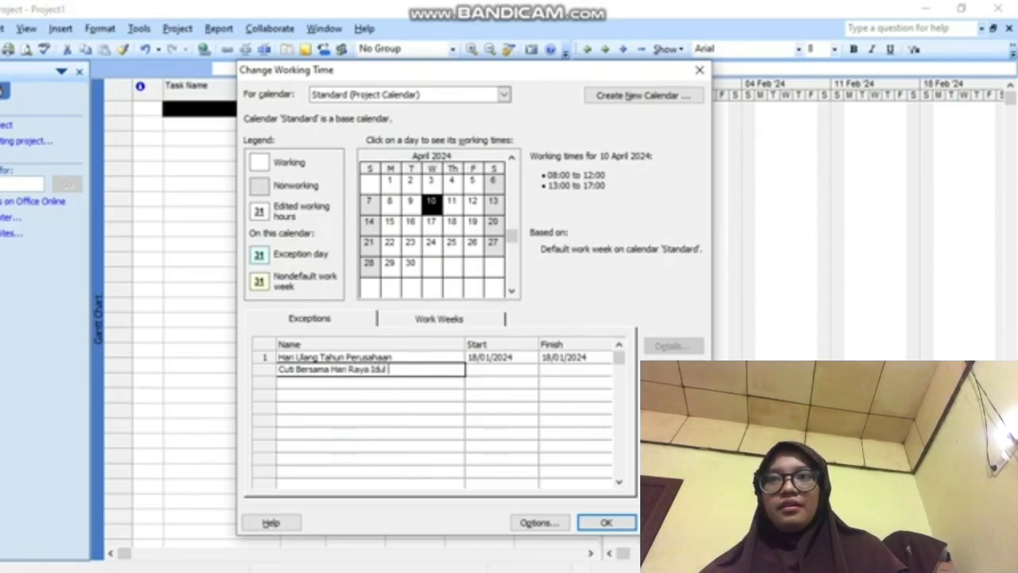
pyautogui.write('Fitri')
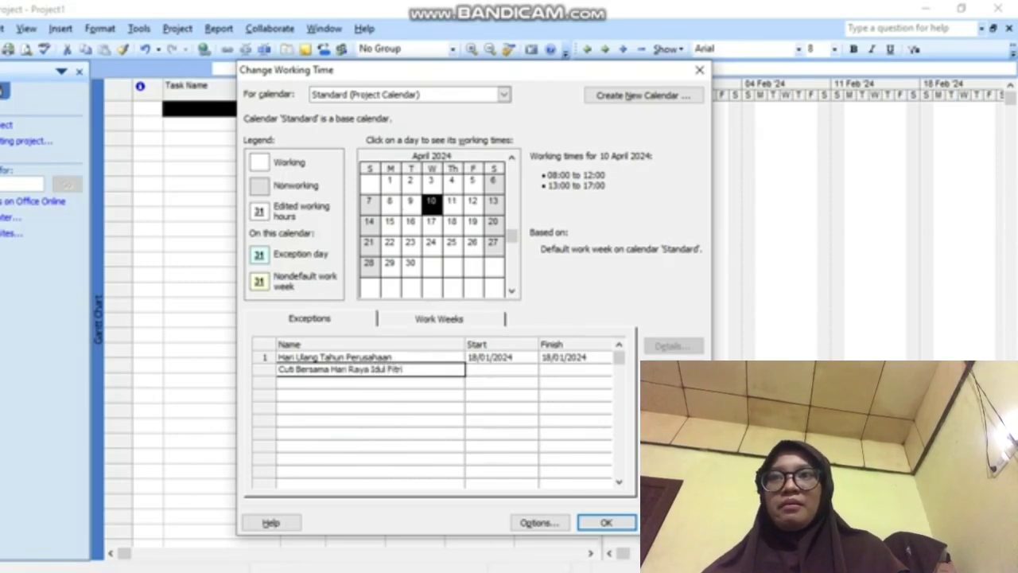
pyautogui.click(432, 382)
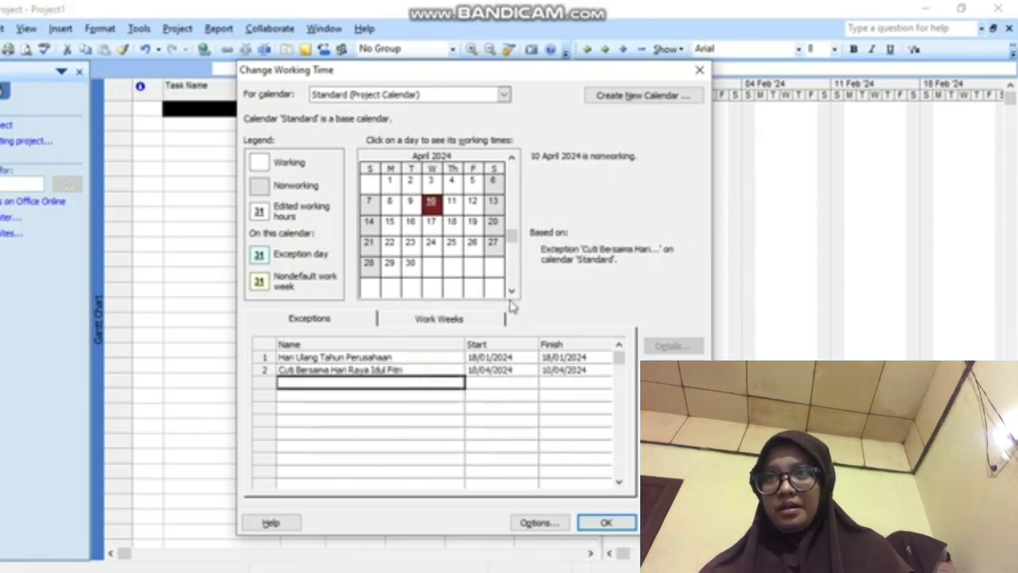
# - Add another Cuti Bersama Hari Raya Idul Fitri exception on 11 April 2024 to the Standard calendar
pyautogui.click(459, 205)
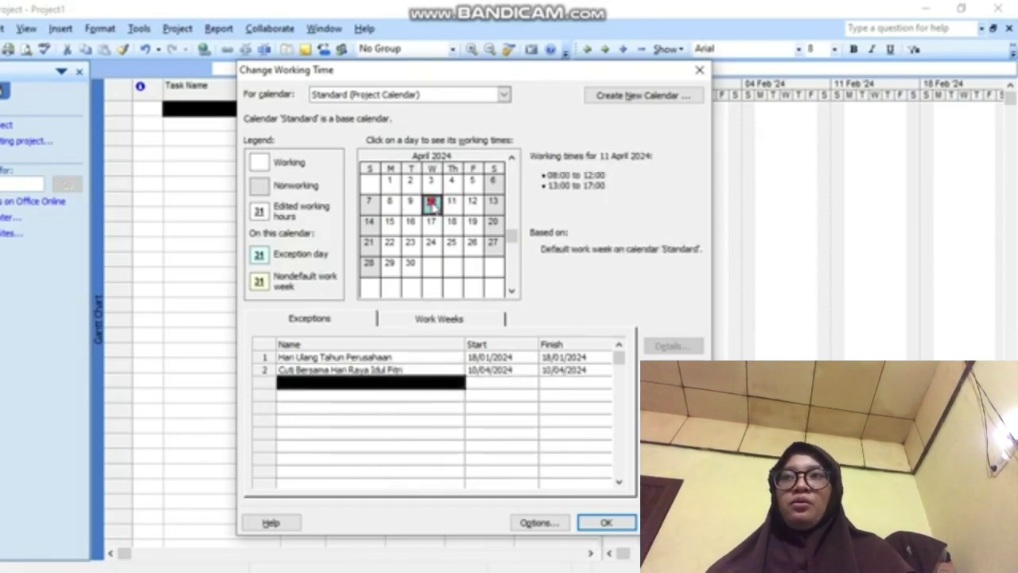
pyautogui.click(431, 204)
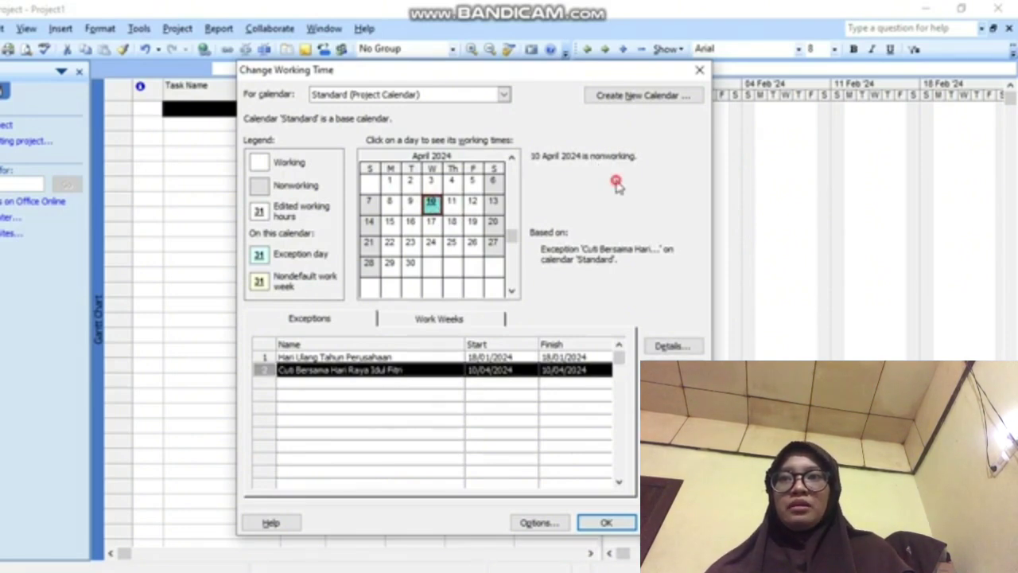
pyautogui.click(451, 204)
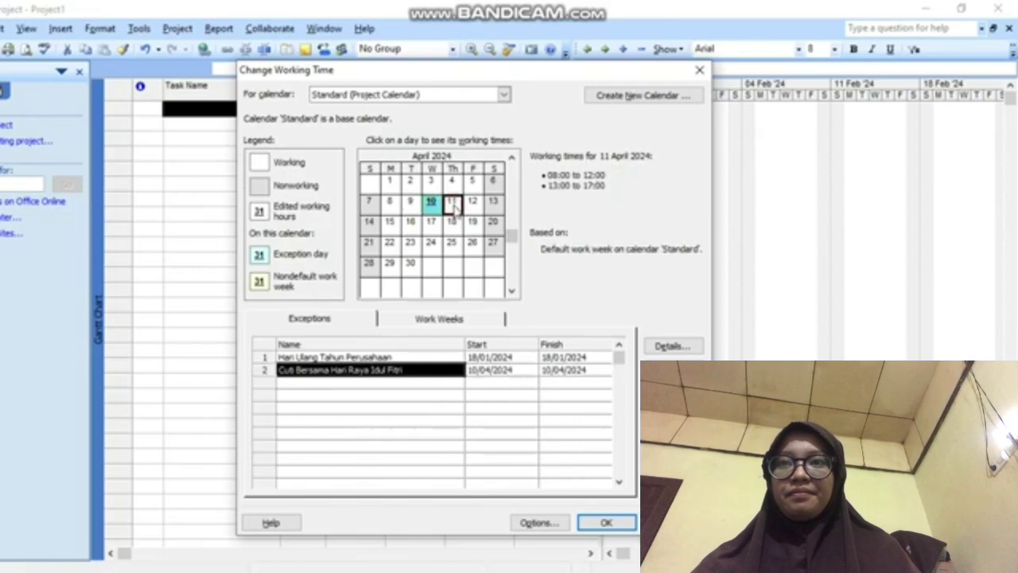
pyautogui.click(396, 382)
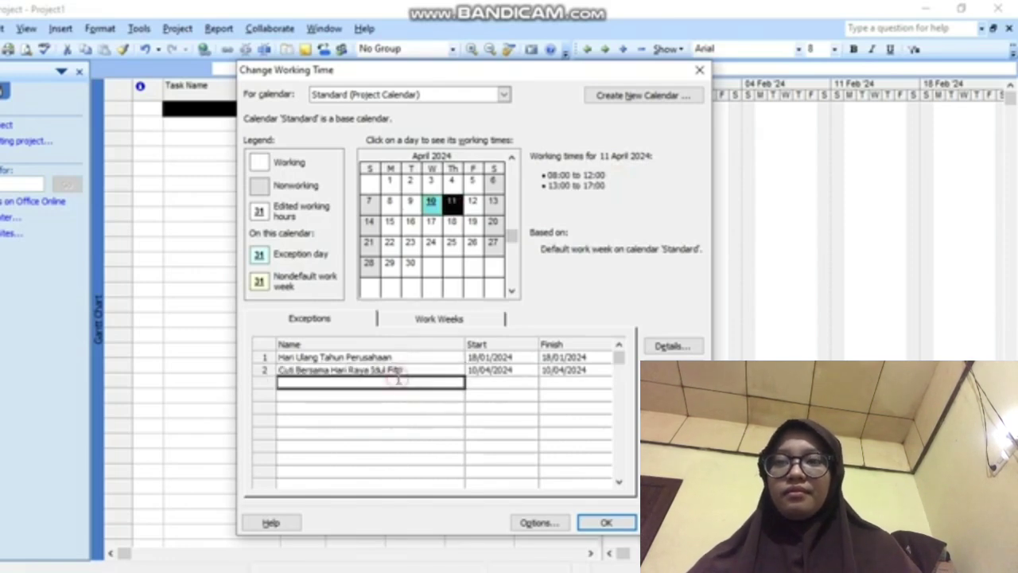
pyautogui.write('C')
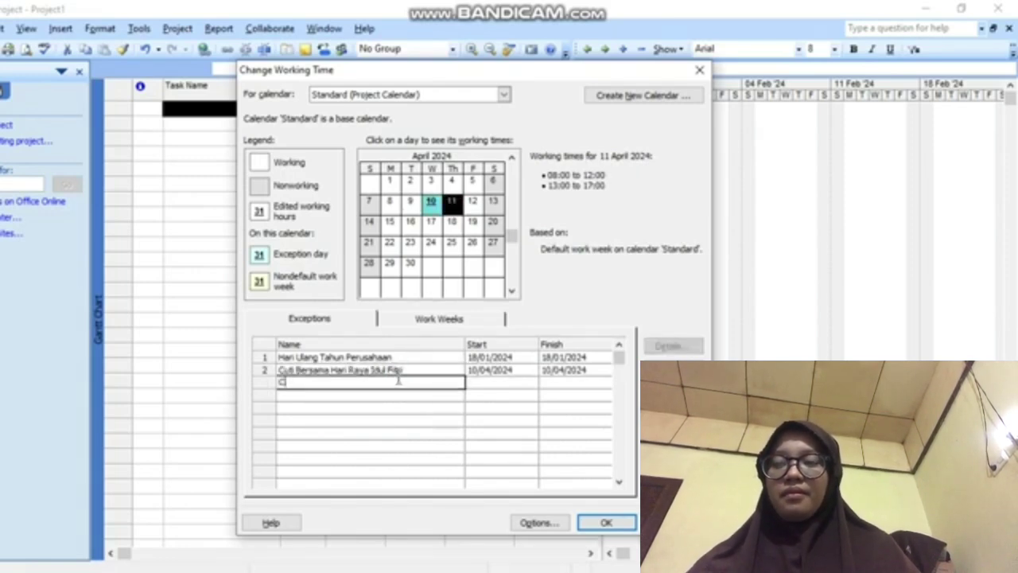
pyautogui.write('uti Bersama Hari')
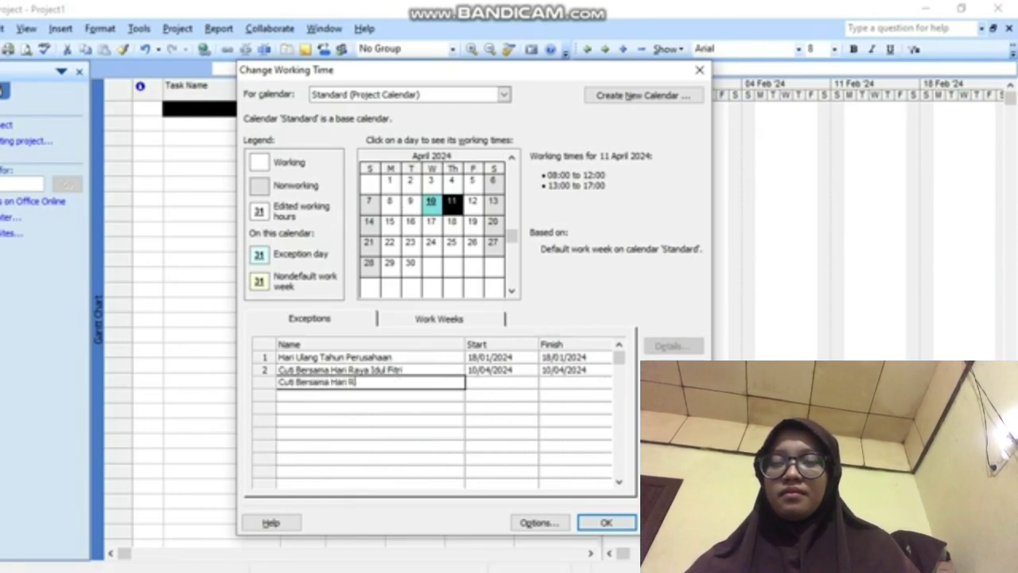
pyautogui.write(' Raya Idul ')
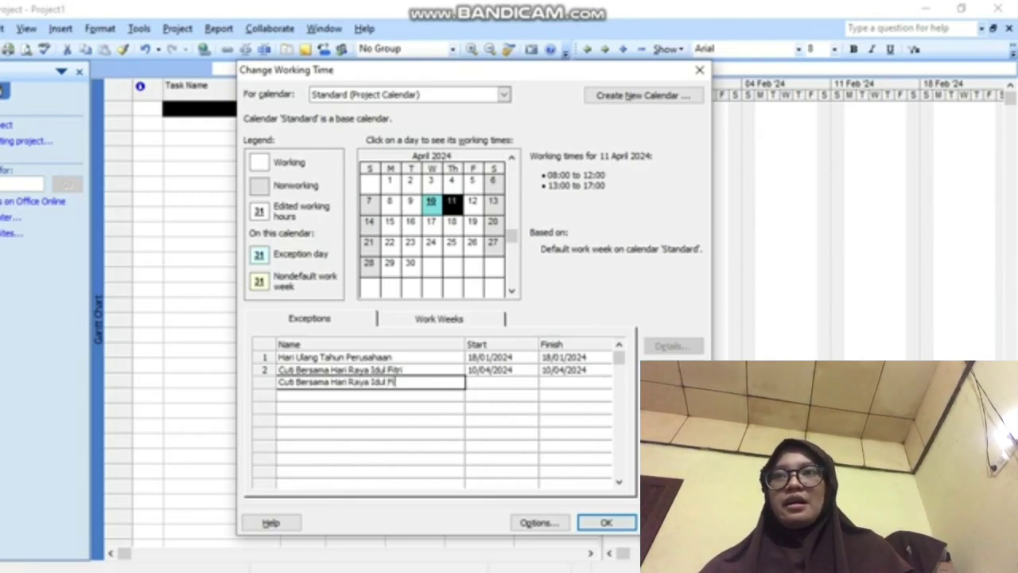
pyautogui.write('Fitri')
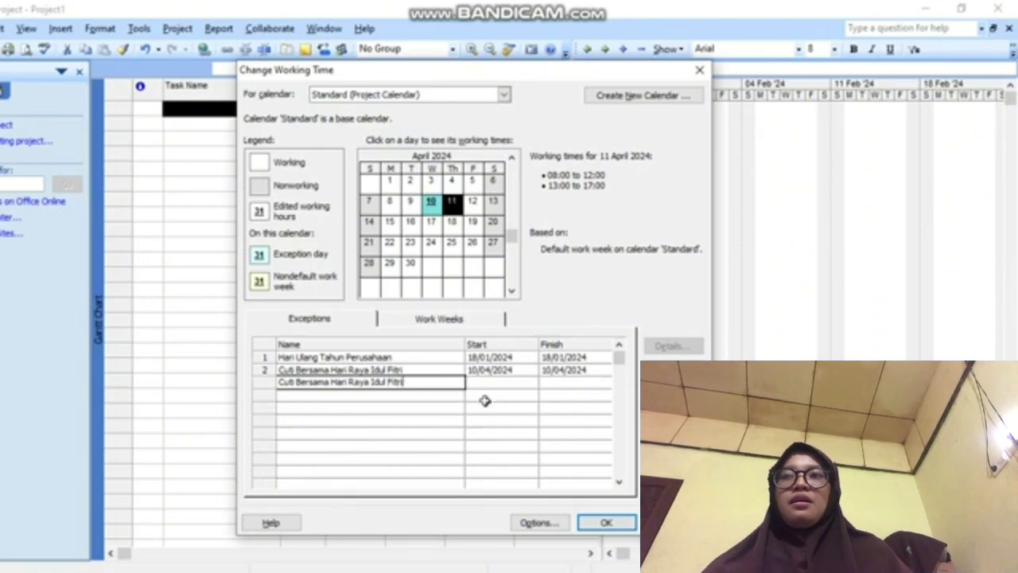
pyautogui.click(500, 395)
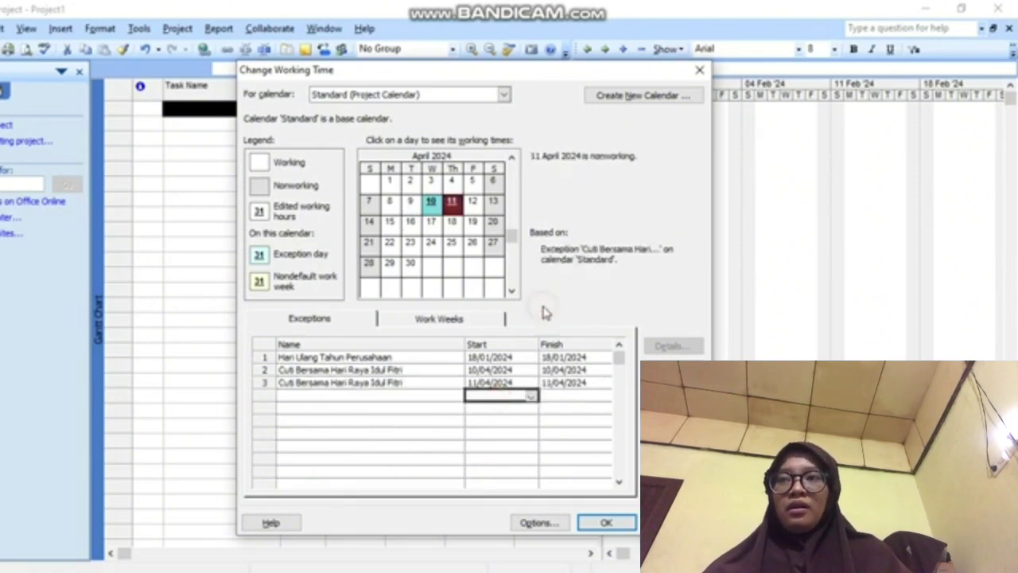
pyautogui.click(580, 385)
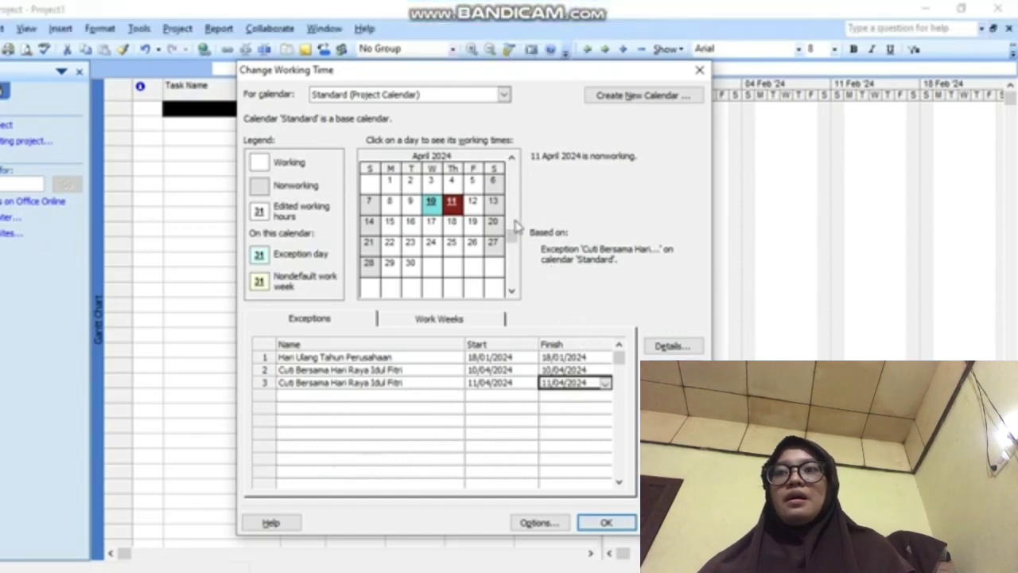
# - Consult the special calendar line in the Notepad project notes and return to the working time settings in Microsoft Project
pyautogui.scroll(1, 521, 206)
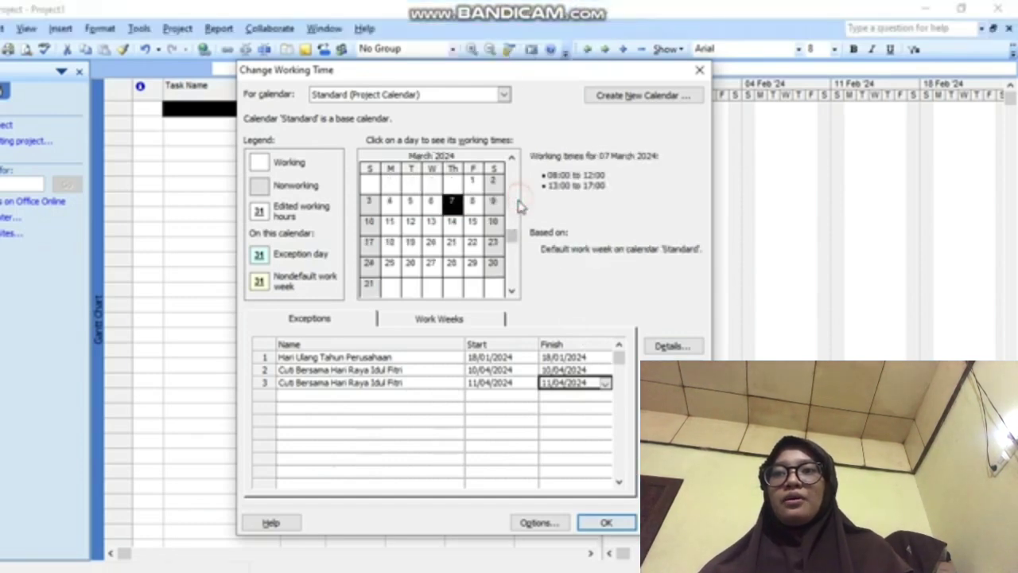
pyautogui.click(506, 97)
pyautogui.click(506, 97)
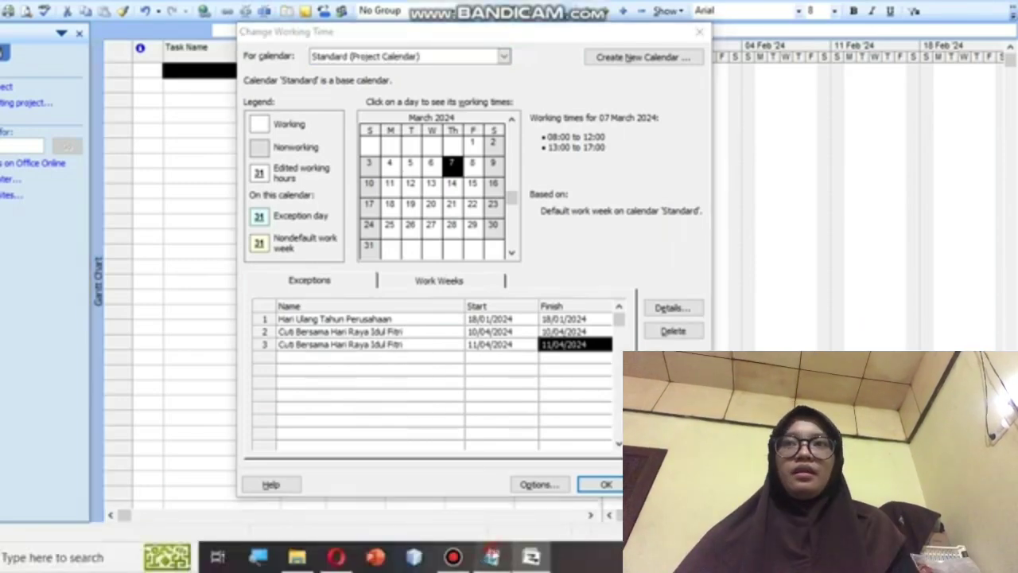
pyautogui.click(491, 557)
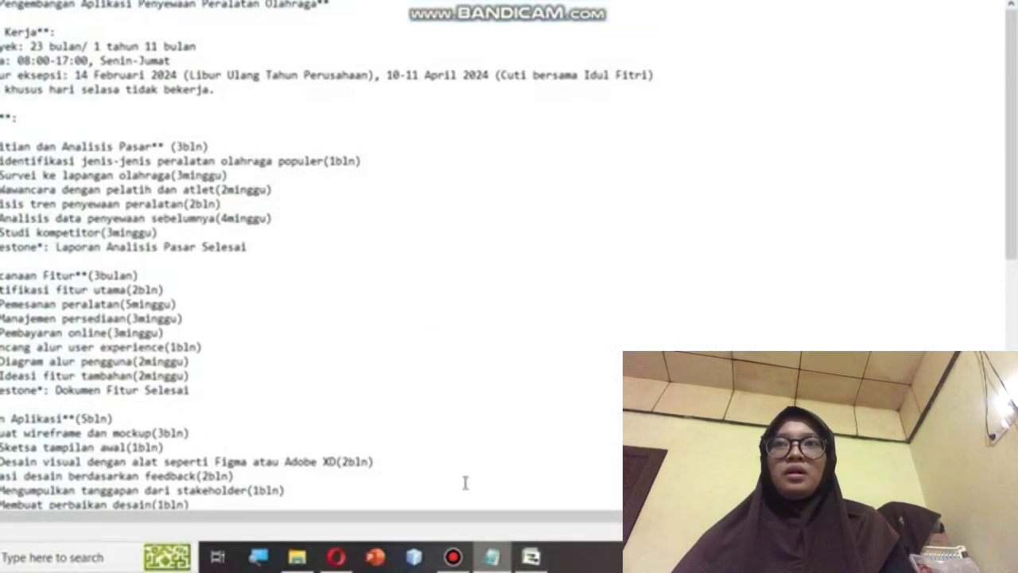
pyautogui.click(226, 93)
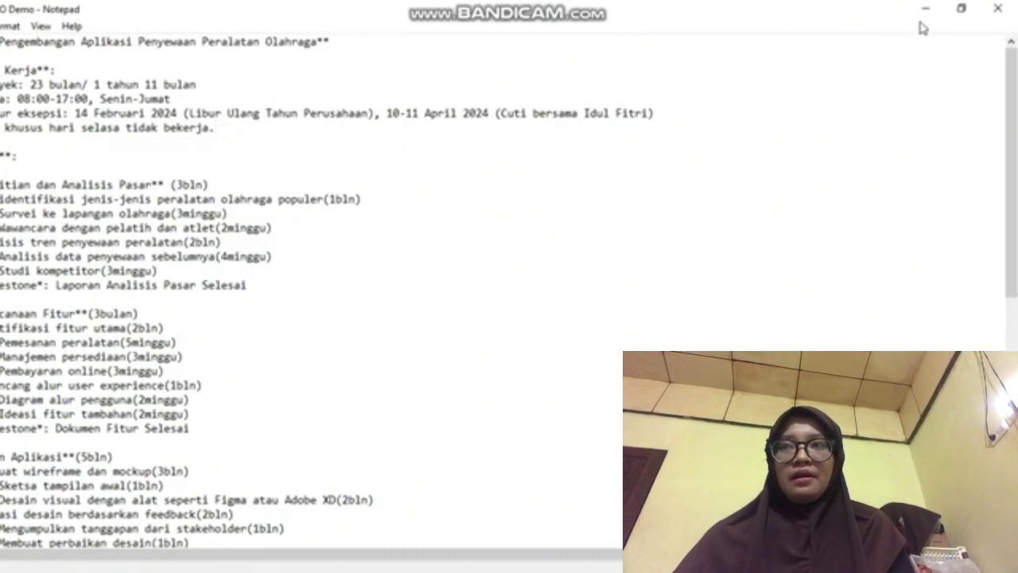
pyautogui.click(994, 8)
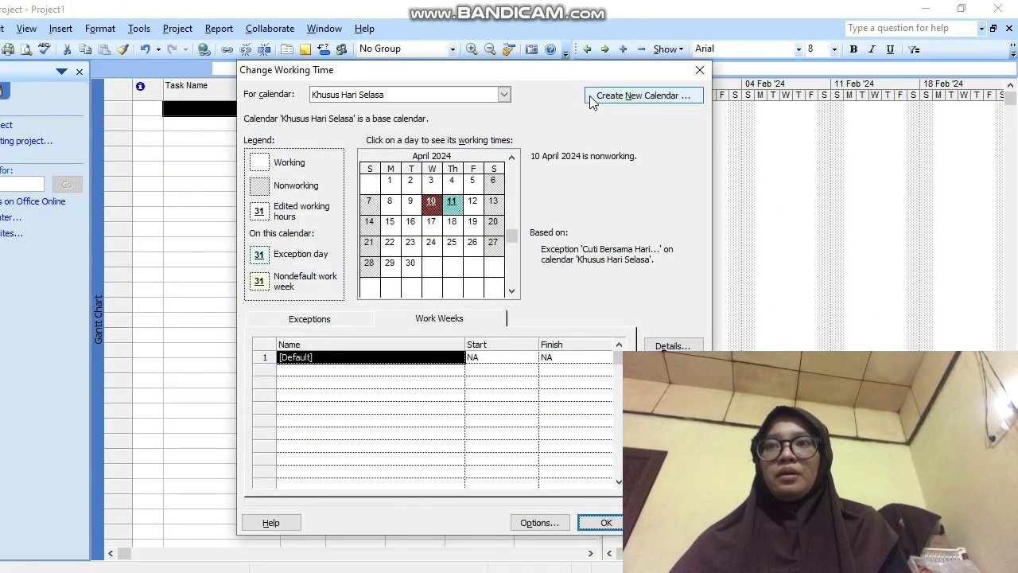
# - Look at the options for creating a base calendar, and review the exceptions and work weeks of the Khusus Hari Selasa calendar
pyautogui.click(656, 99)
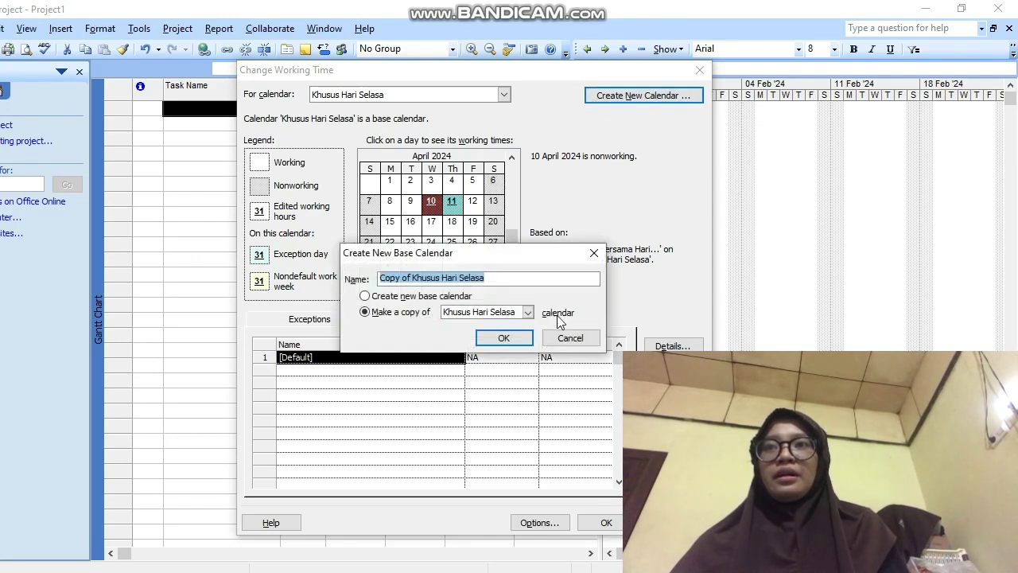
pyautogui.click(557, 343)
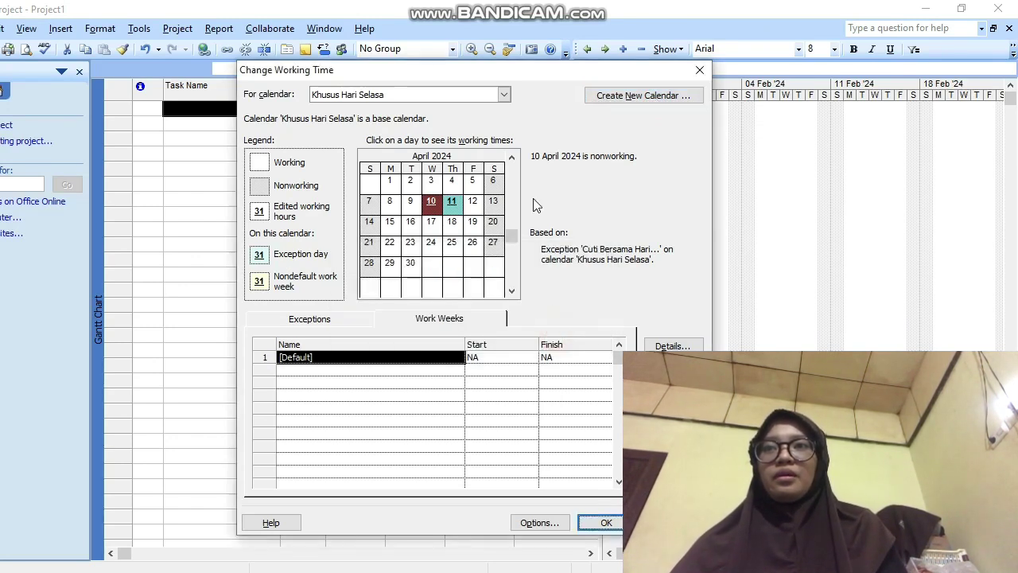
pyautogui.click(504, 95)
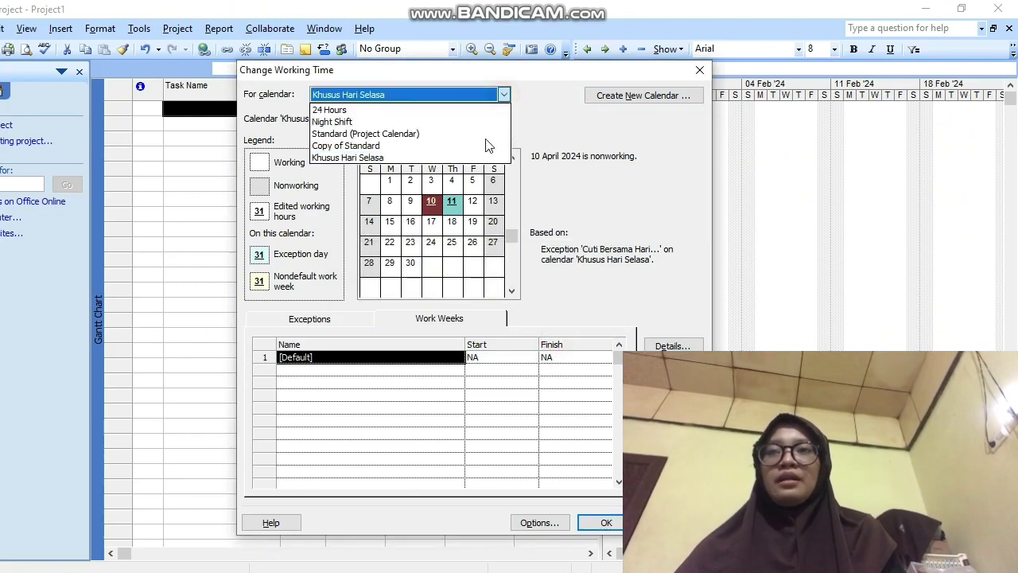
pyautogui.click(469, 160)
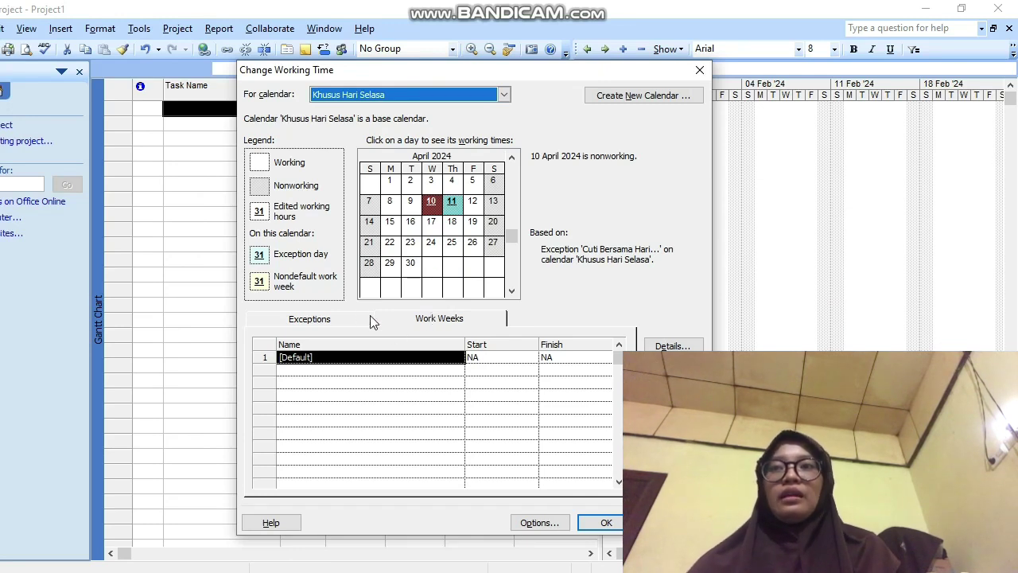
pyautogui.click(315, 322)
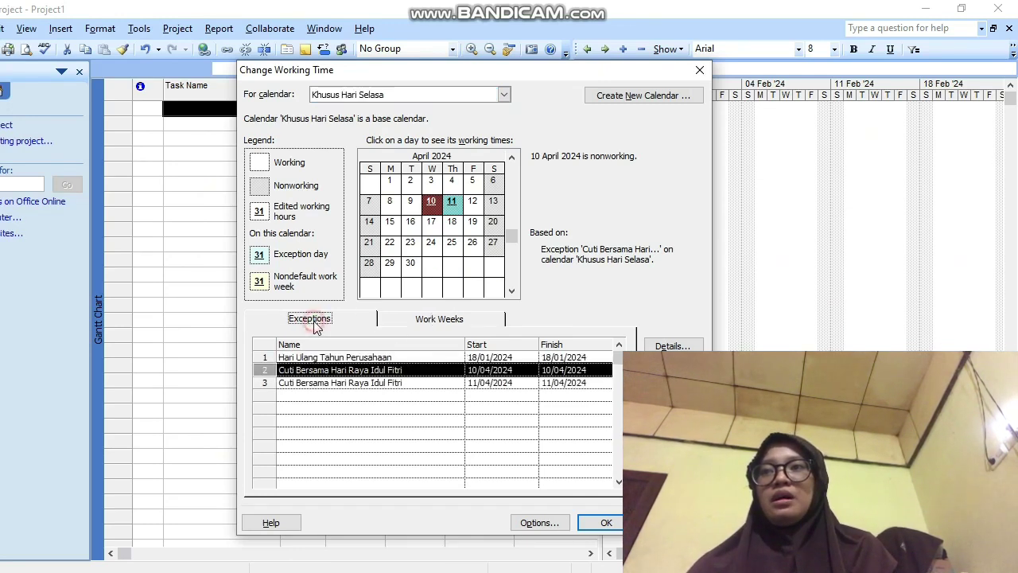
pyautogui.click(439, 322)
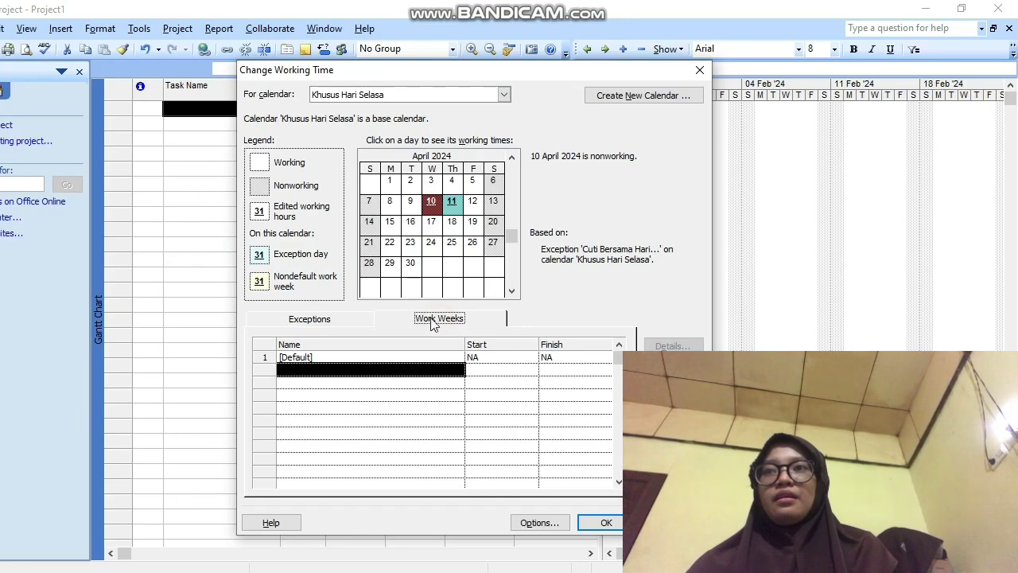
# - Set Tuesday to nonworking time in the [Default] work week of the Khusus Hari Selasa calendar
pyautogui.click(412, 357)
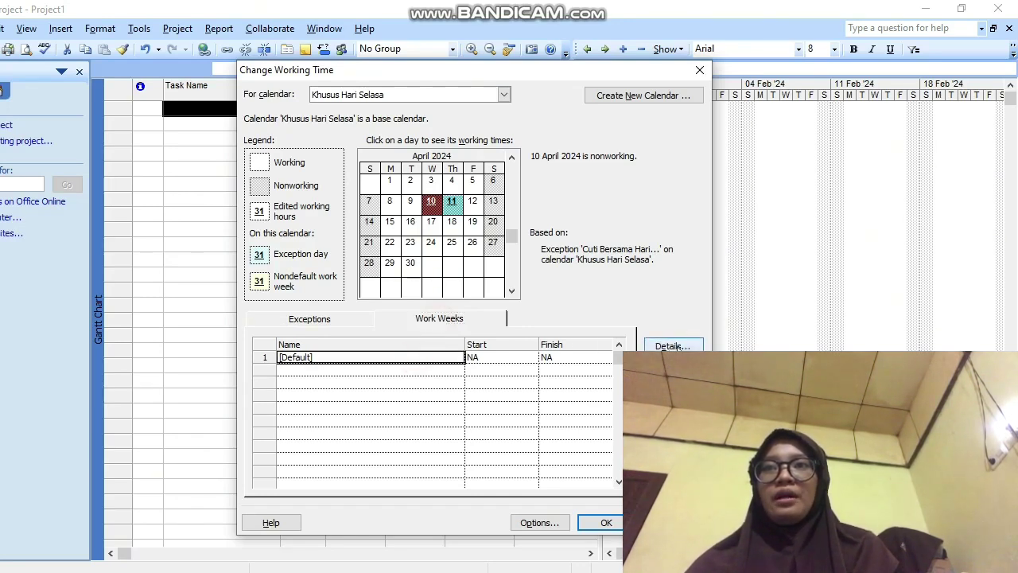
pyautogui.click(672, 346)
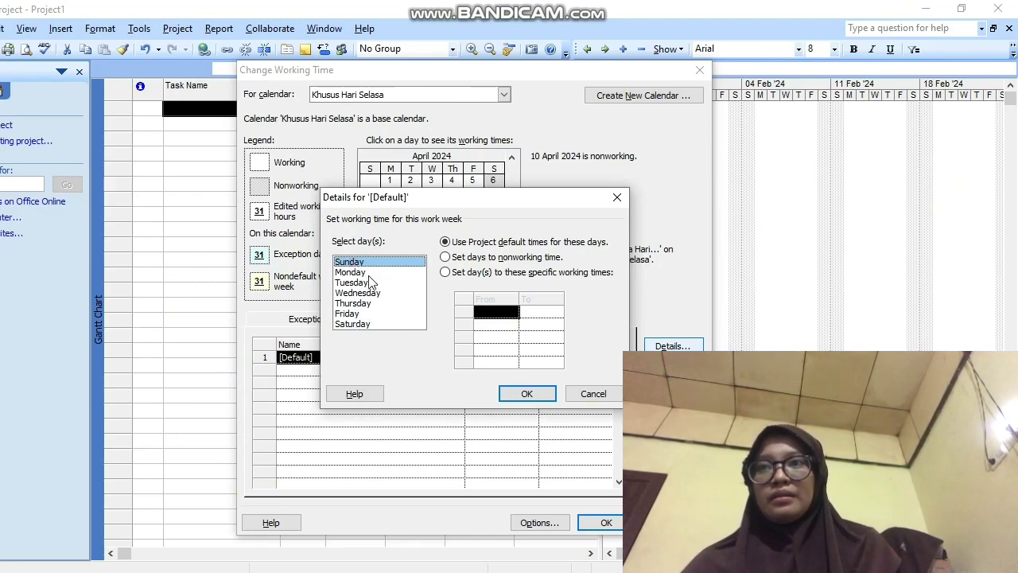
pyautogui.click(369, 322)
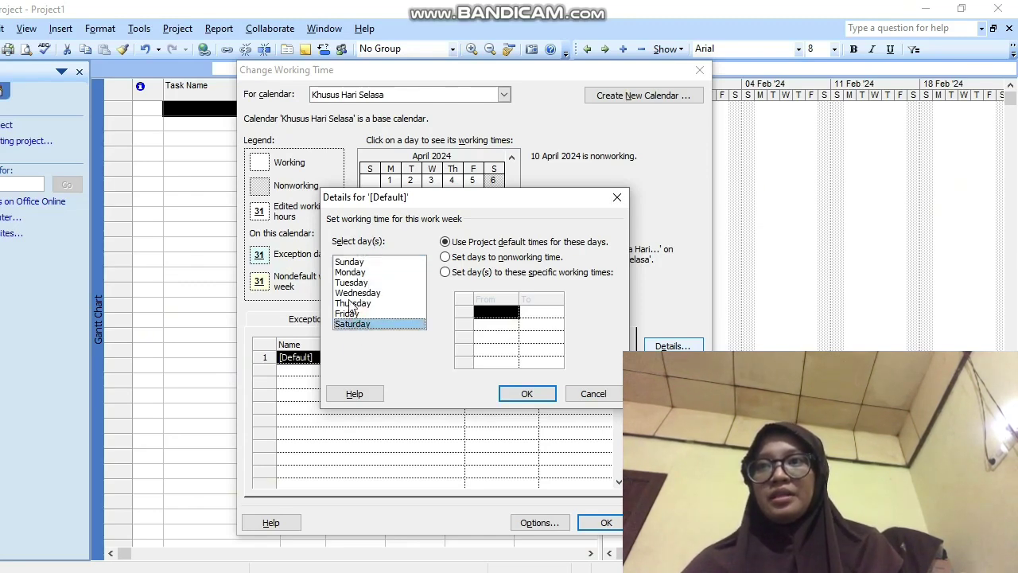
pyautogui.click(358, 273)
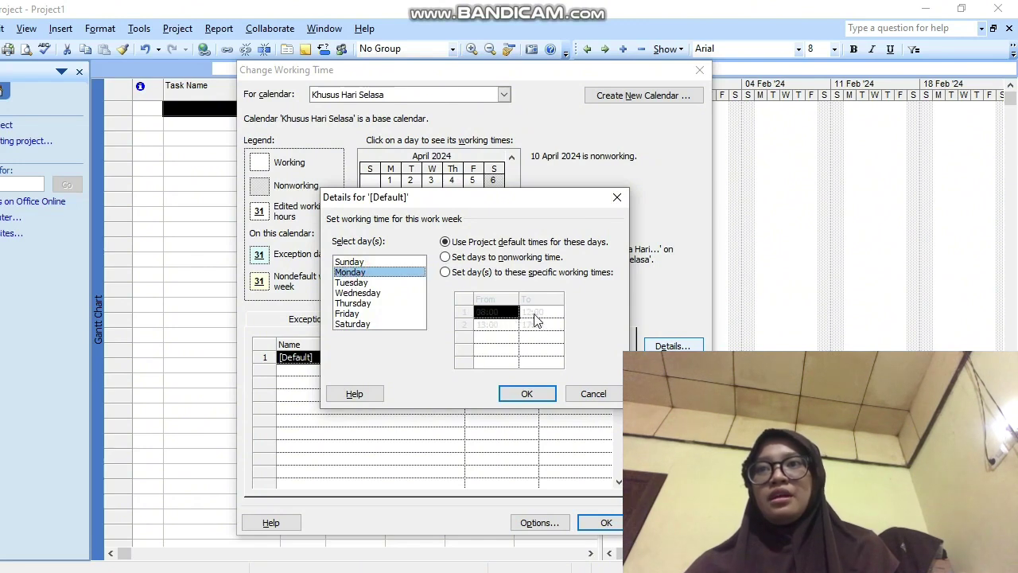
pyautogui.click(348, 284)
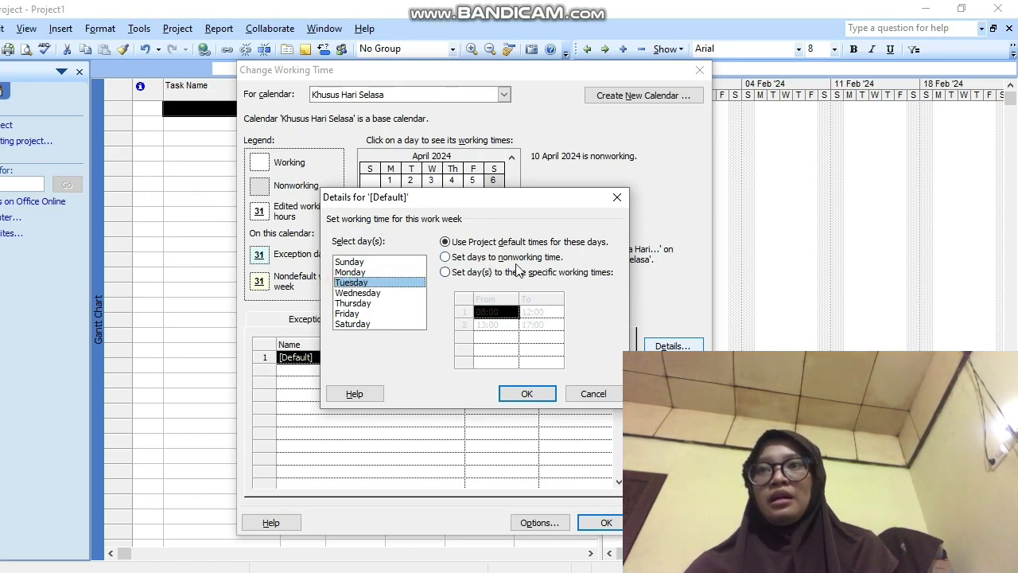
pyautogui.click(446, 257)
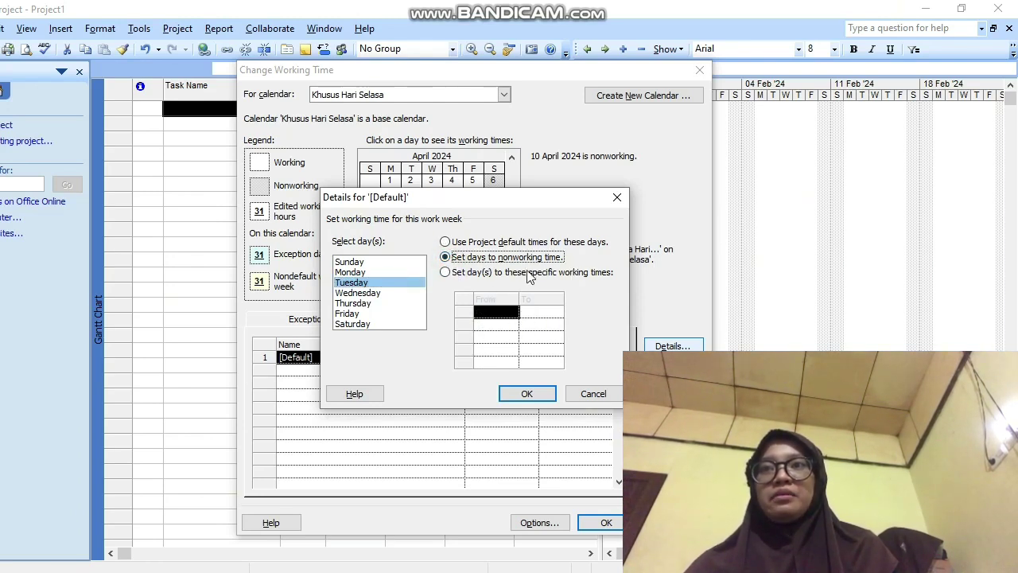
pyautogui.click(527, 395)
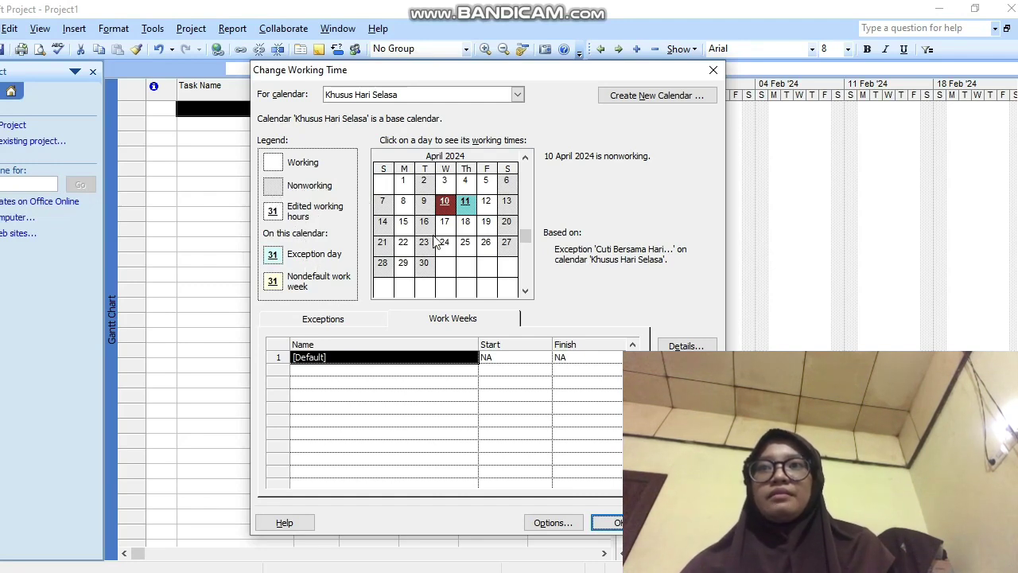
# - Check April and March 2024 in the Khusus Hari Selasa calendar, and save its changes while switching to Copy of Standard
pyautogui.click(470, 205)
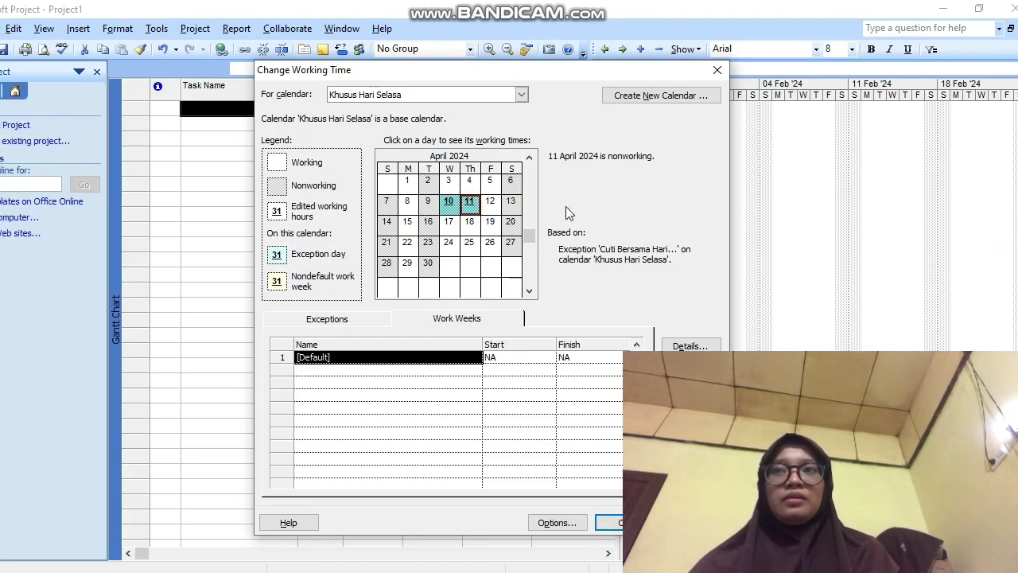
pyautogui.click(530, 158)
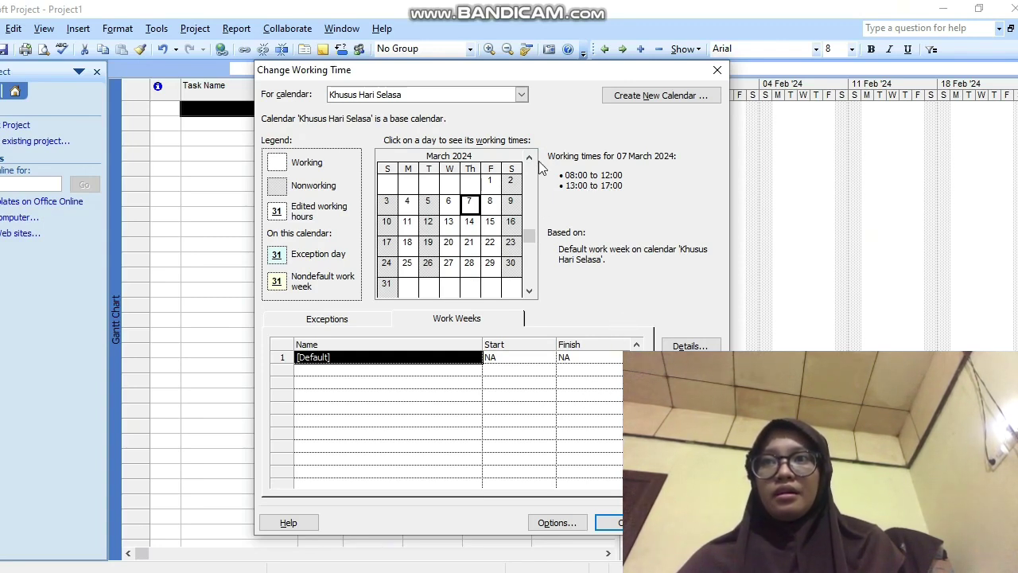
pyautogui.click(521, 94)
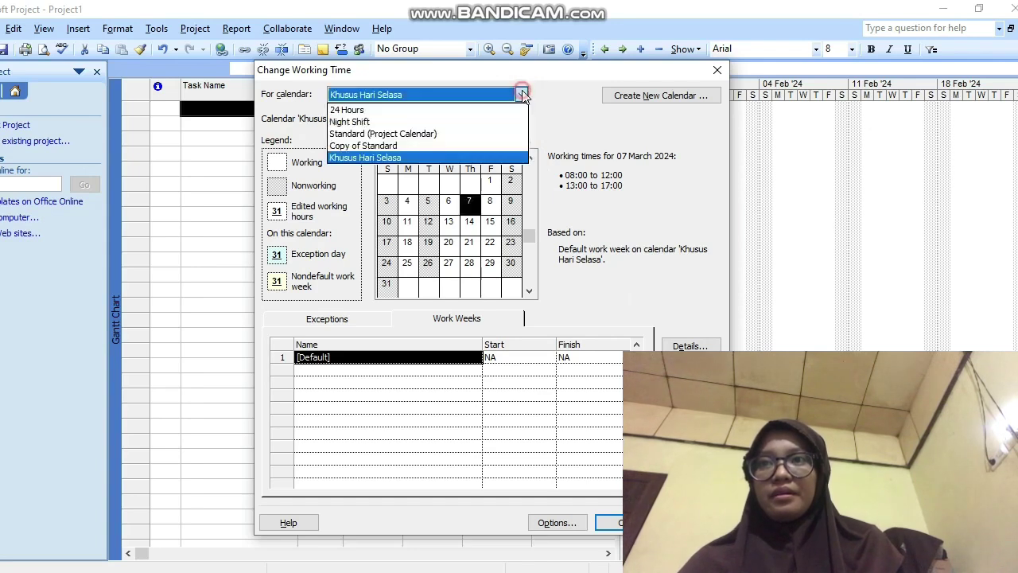
pyautogui.click(487, 146)
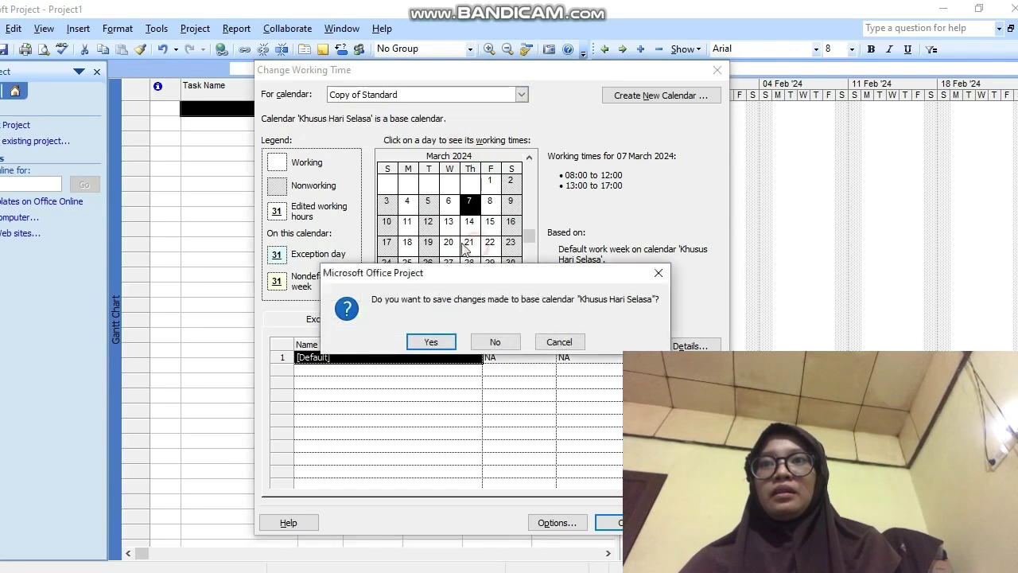
pyautogui.click(431, 341)
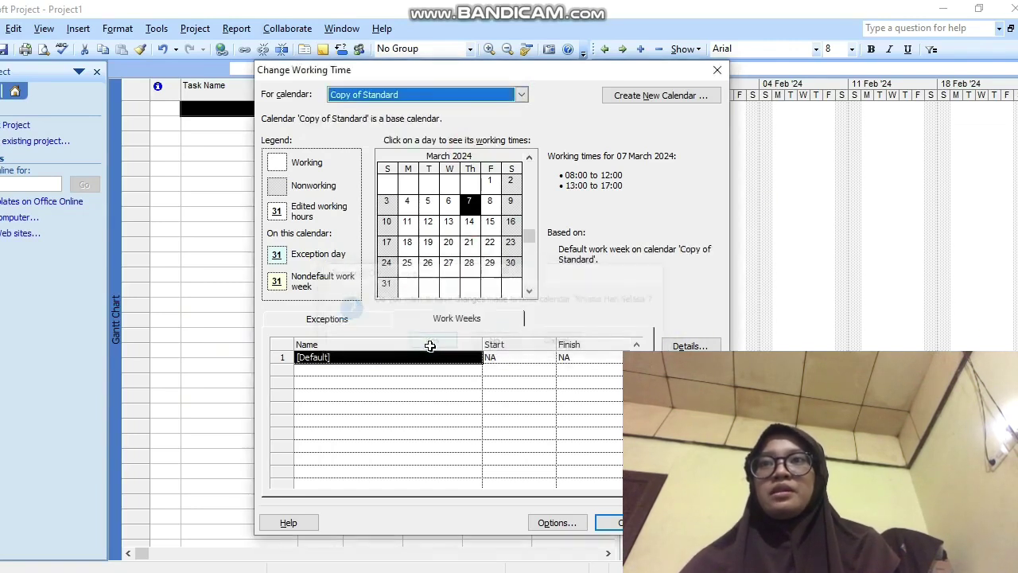
# - Review the Standard project calendar's exceptions, its 10 and 11 April 2024 holidays and its work weeks
pyautogui.click(522, 93)
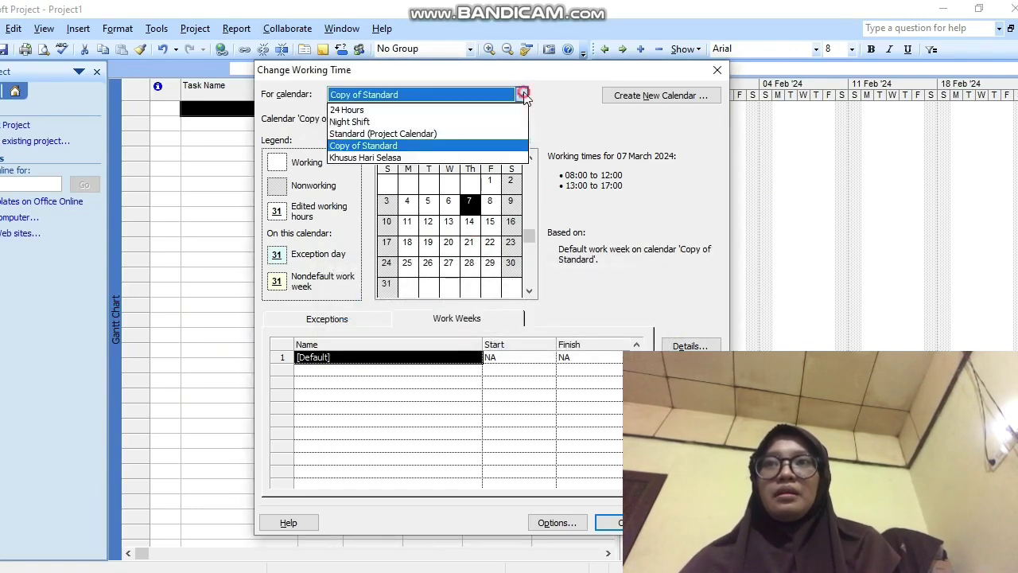
pyautogui.click(487, 133)
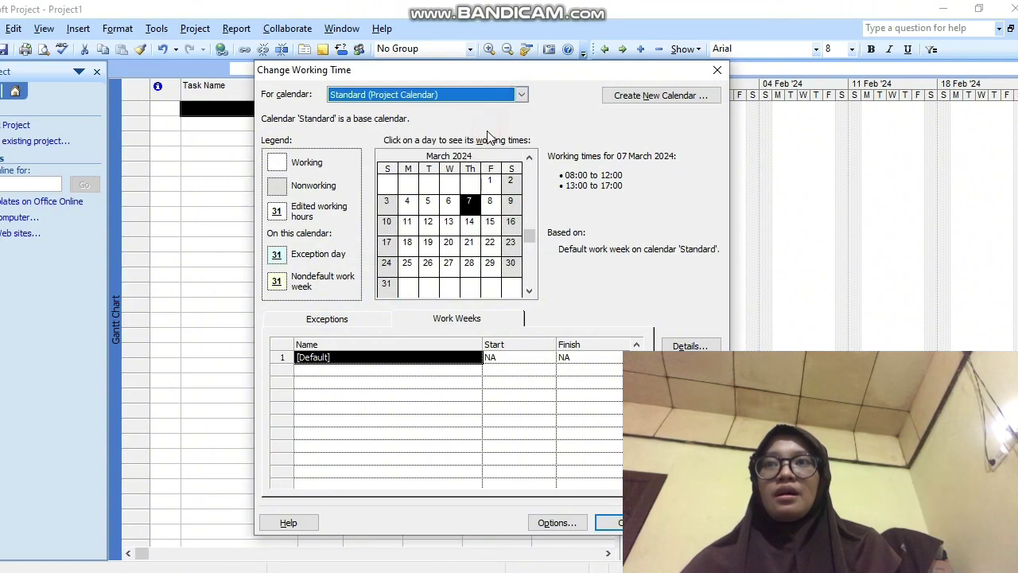
pyautogui.click(330, 320)
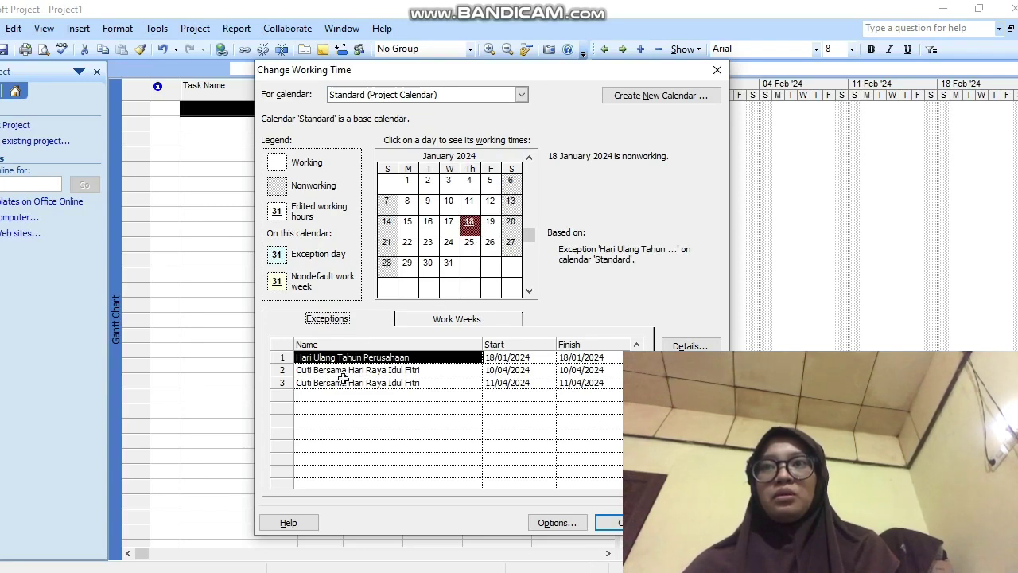
pyautogui.click(530, 291)
pyautogui.click(529, 291)
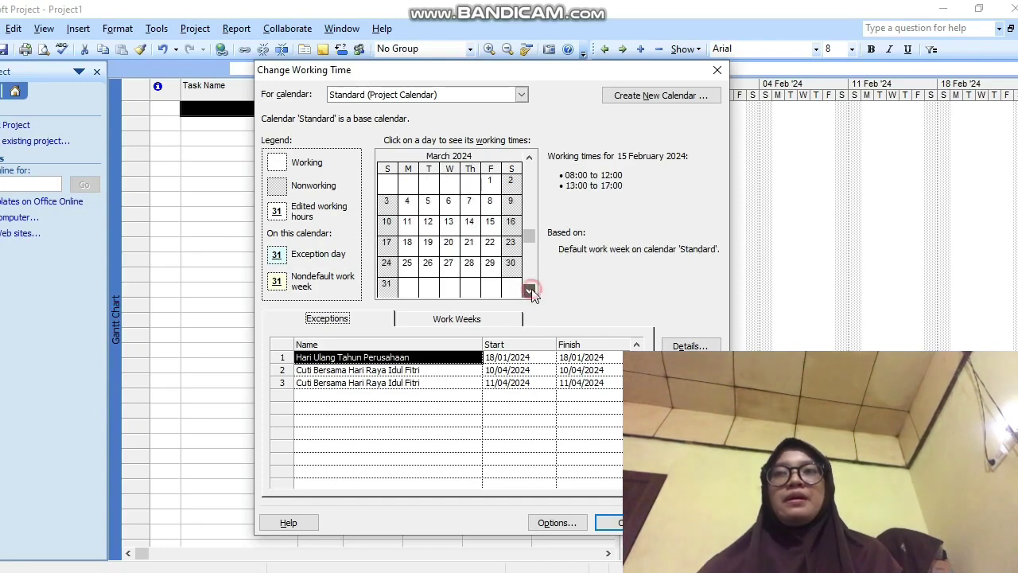
pyautogui.click(530, 292)
pyautogui.click(449, 202)
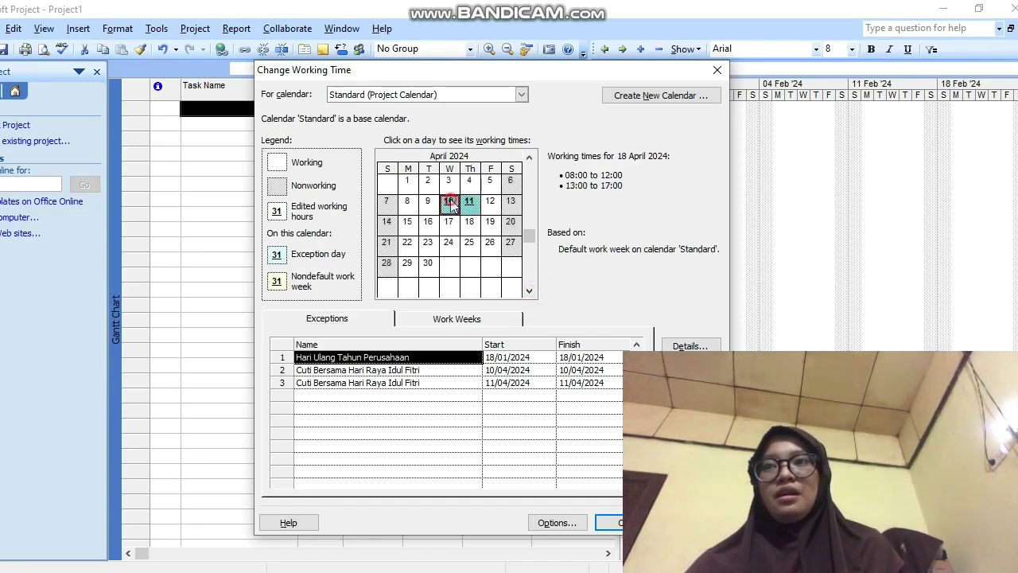
pyautogui.click(468, 203)
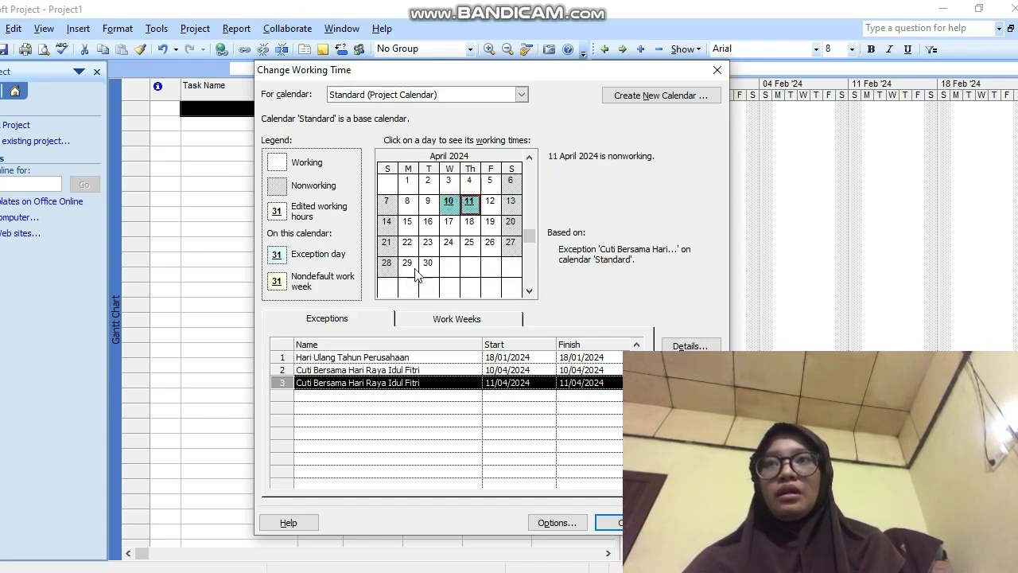
pyautogui.click(461, 320)
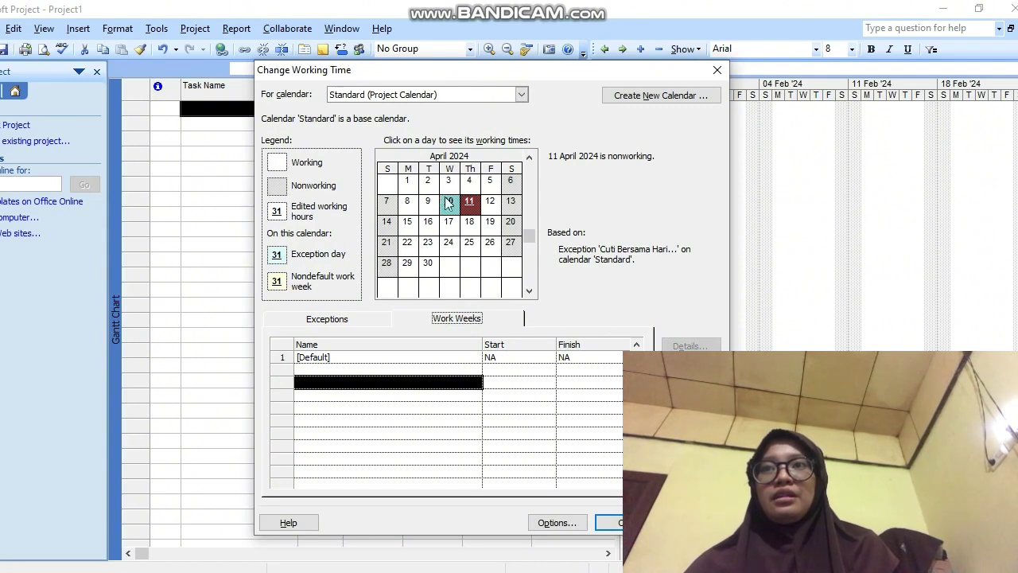
# - Check the Tuesdays in the Khusus Hari Selasa calendar from April back to January 2024, and accept the working time settings
pyautogui.click(522, 94)
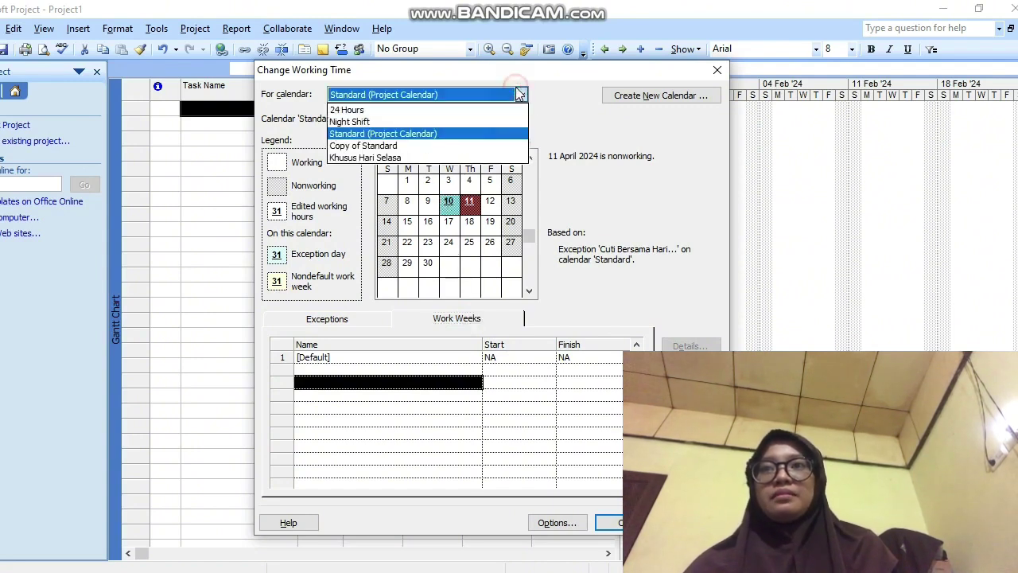
pyautogui.click(470, 158)
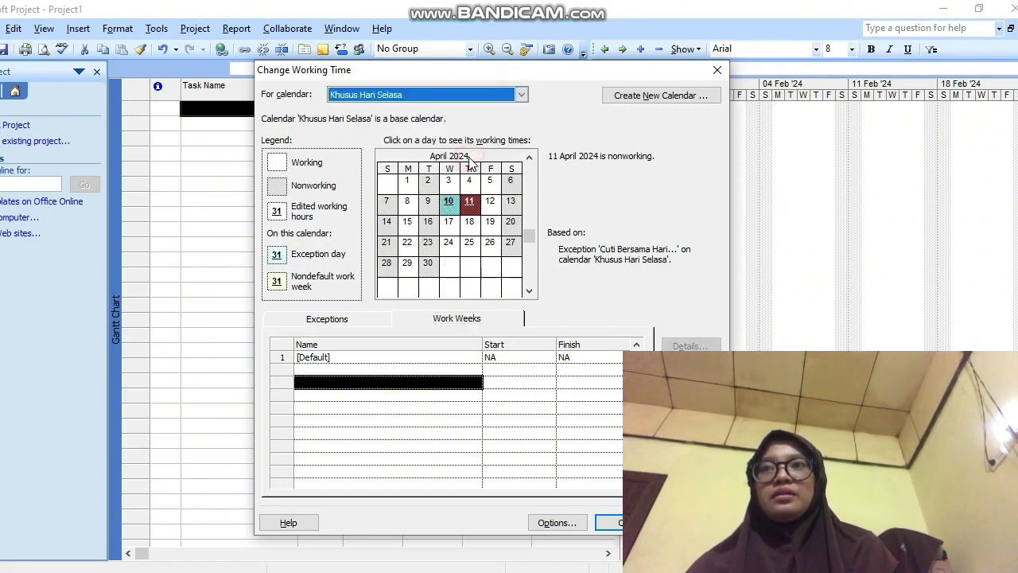
pyautogui.click(428, 181)
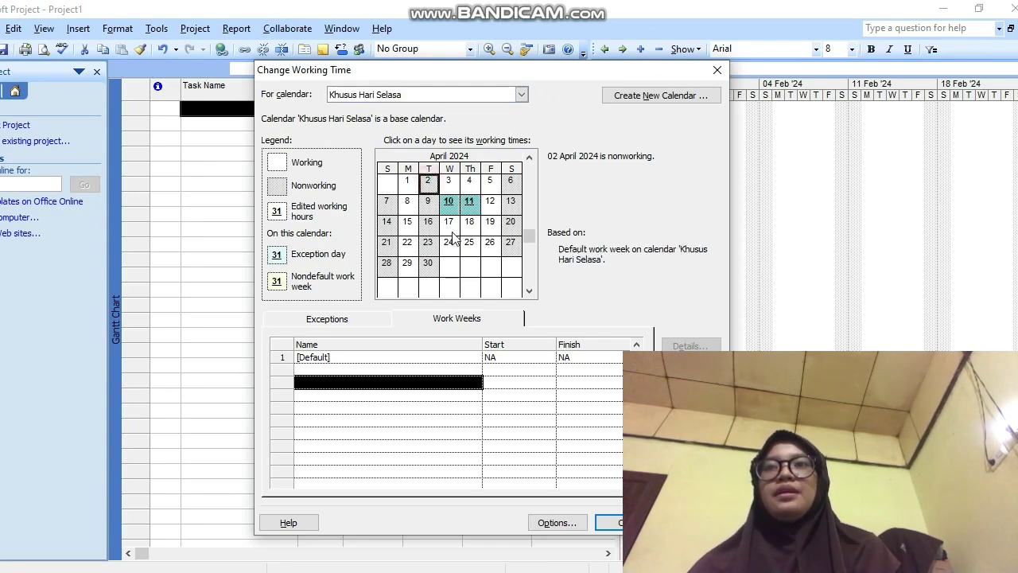
pyautogui.click(529, 157)
pyautogui.click(529, 158)
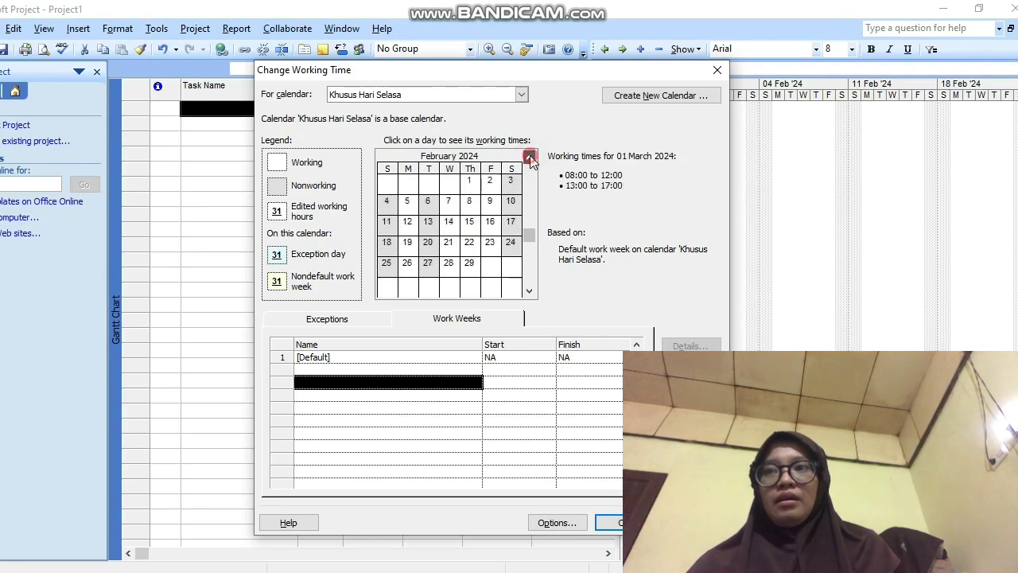
pyautogui.click(529, 157)
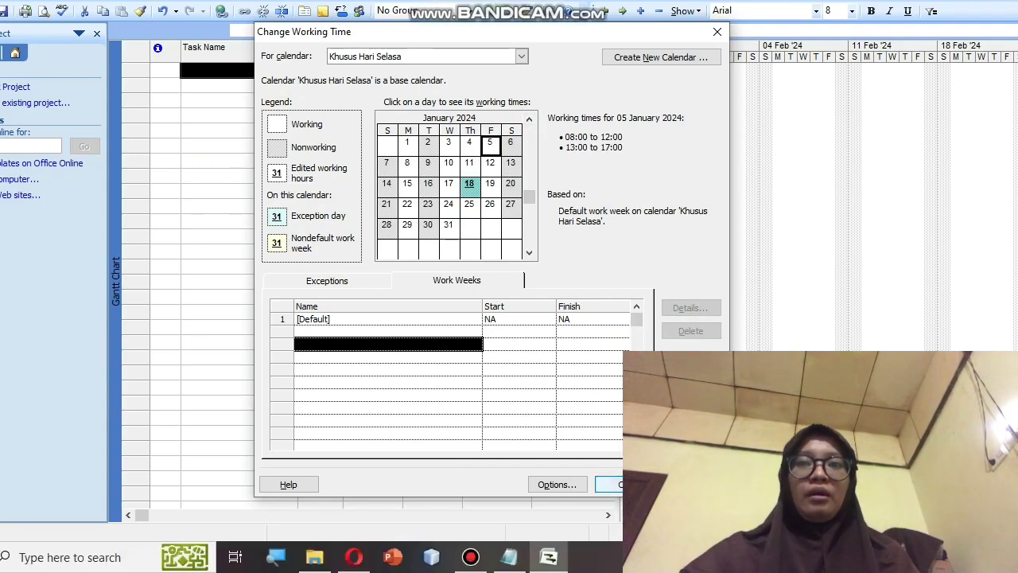
pyautogui.click(623, 485)
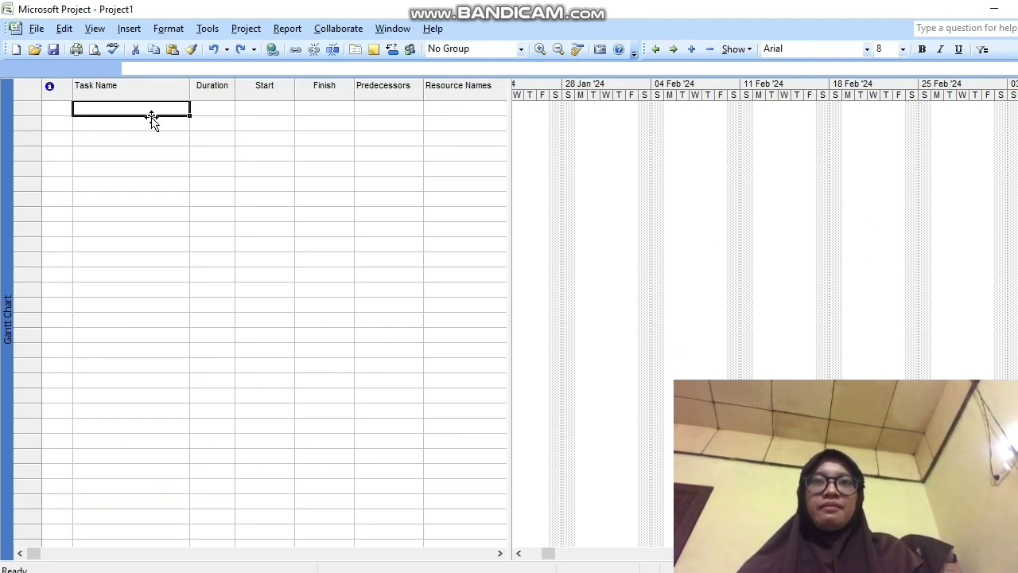
# - Copy the activity title "Penelitian dan Analisis Pasar" from the Notepad project notes into the first task name in Microsoft Project
pyautogui.click(564, 552)
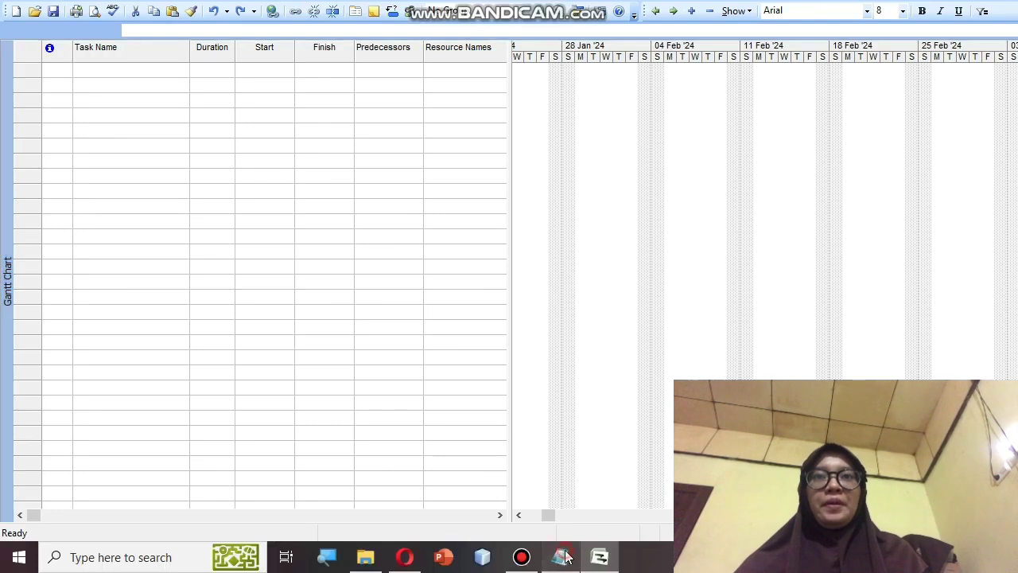
pyautogui.click(378, 248)
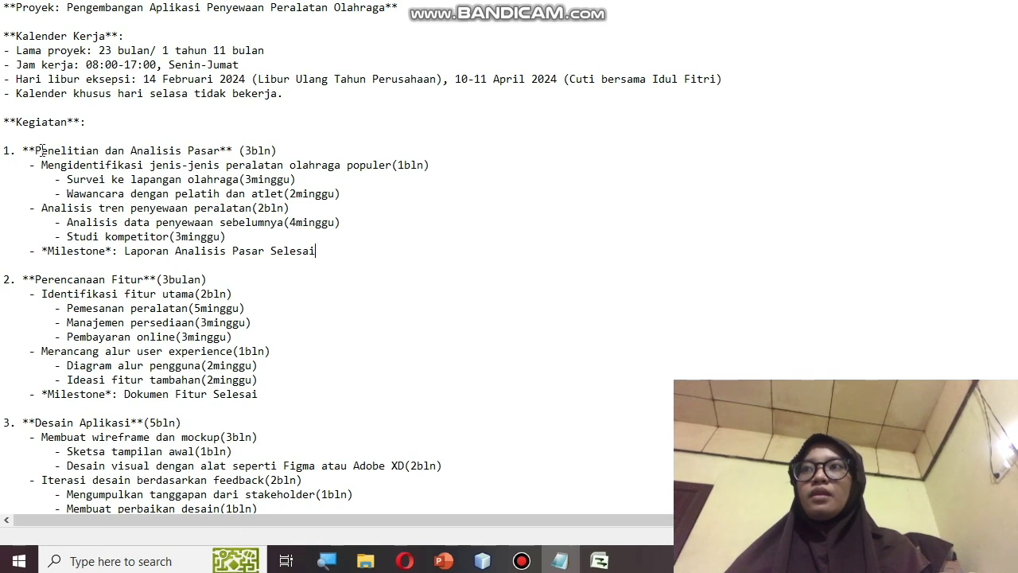
pyautogui.moveTo(37, 150); pyautogui.dragTo(221, 152)
pyautogui.hotkey('ctrl', 'c')
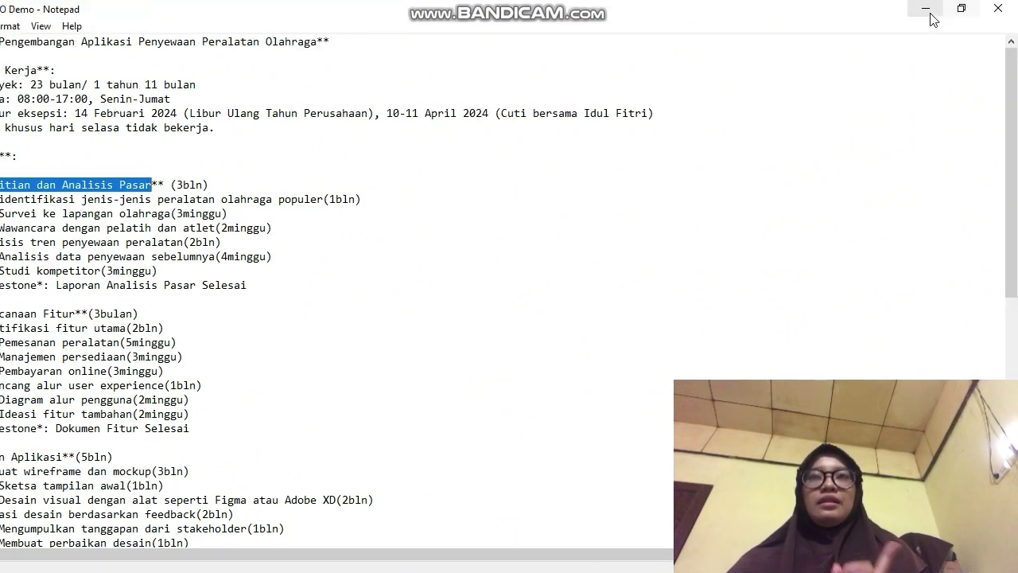
pyautogui.click(930, 11)
pyautogui.hotkey('ctrl', 'v')
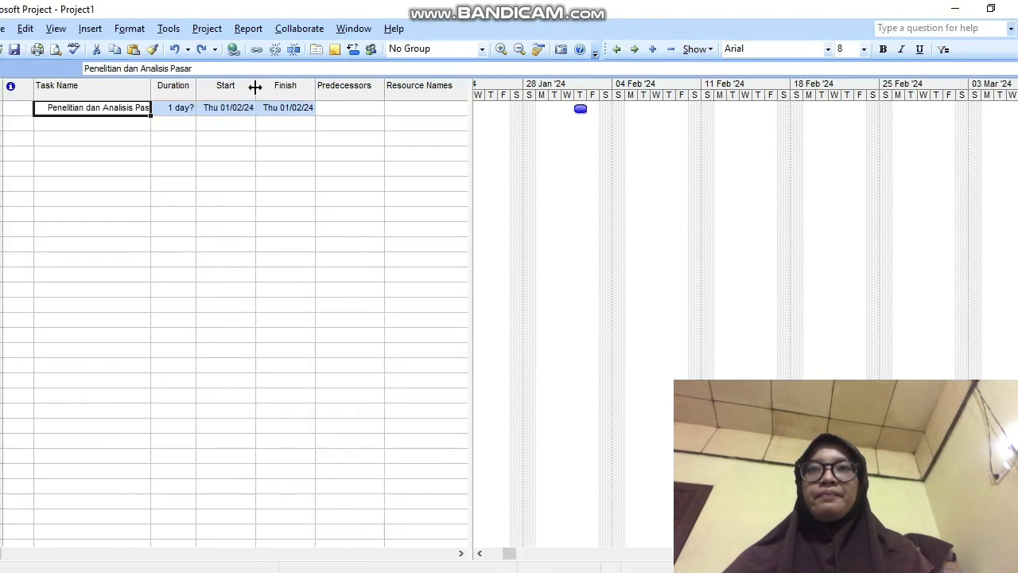
# - Set the duration of the Penelitian dan Analisis Pasar task to 3 months
pyautogui.click(182, 109)
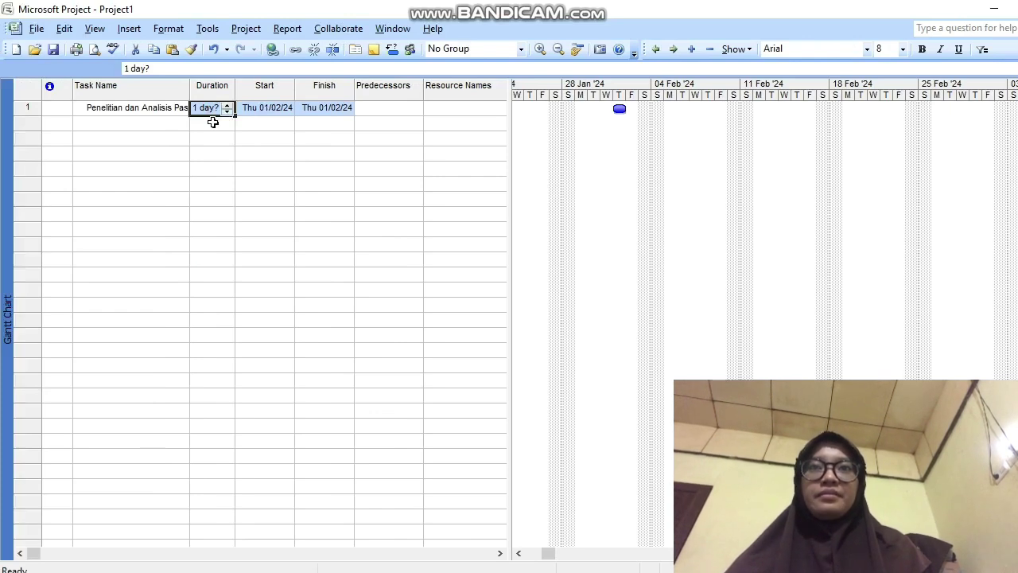
pyautogui.write('3 mon')
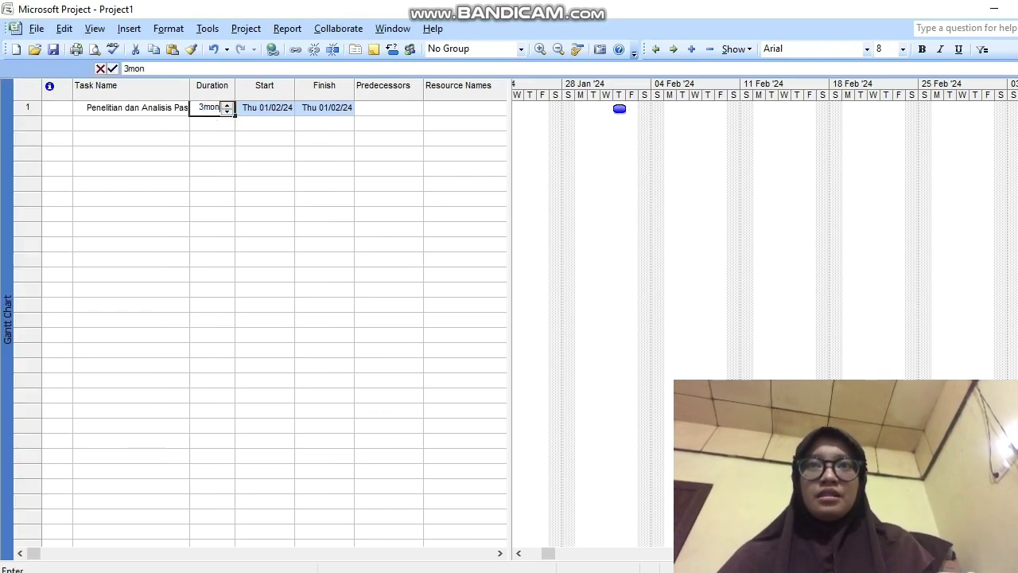
pyautogui.press('Return')
# - Copy "Mengidentifikasi jenis-jenis peralatan olahraga populer" from the Notepad notes into the second Microsoft Project task and set its duration to 1 month
pyautogui.click(164, 122)
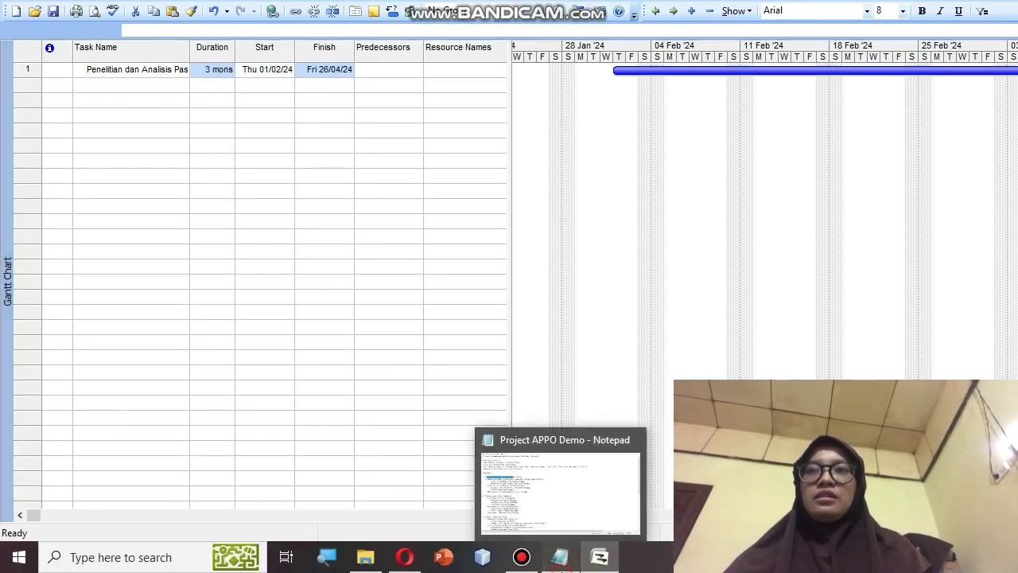
pyautogui.click(560, 557)
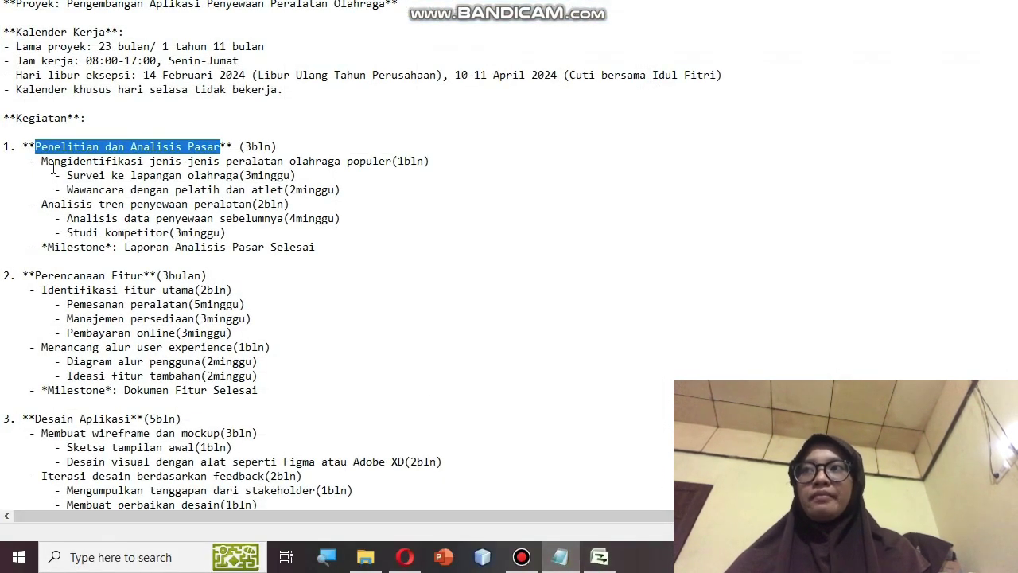
pyautogui.moveTo(41, 161); pyautogui.dragTo(392, 160)
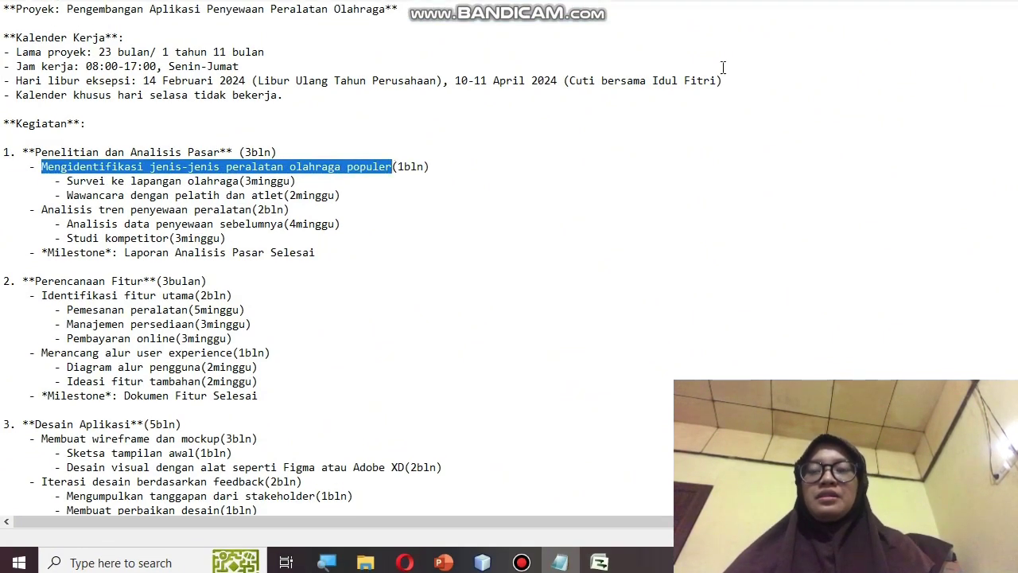
pyautogui.click(922, 10)
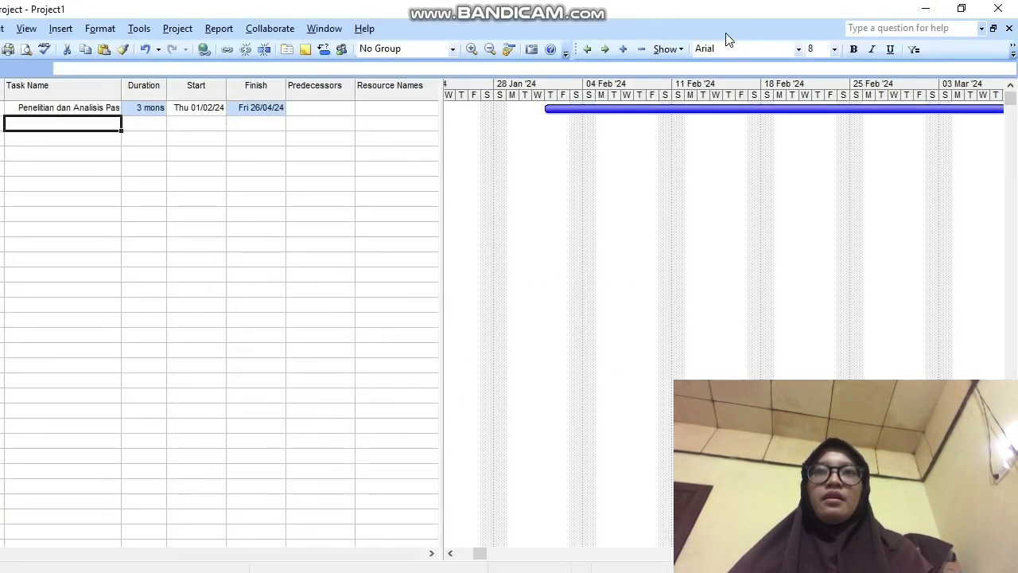
pyautogui.write('Mengidentifikasi jenis-jenis pakaian olahraga populer')
pyautogui.press('Tab')
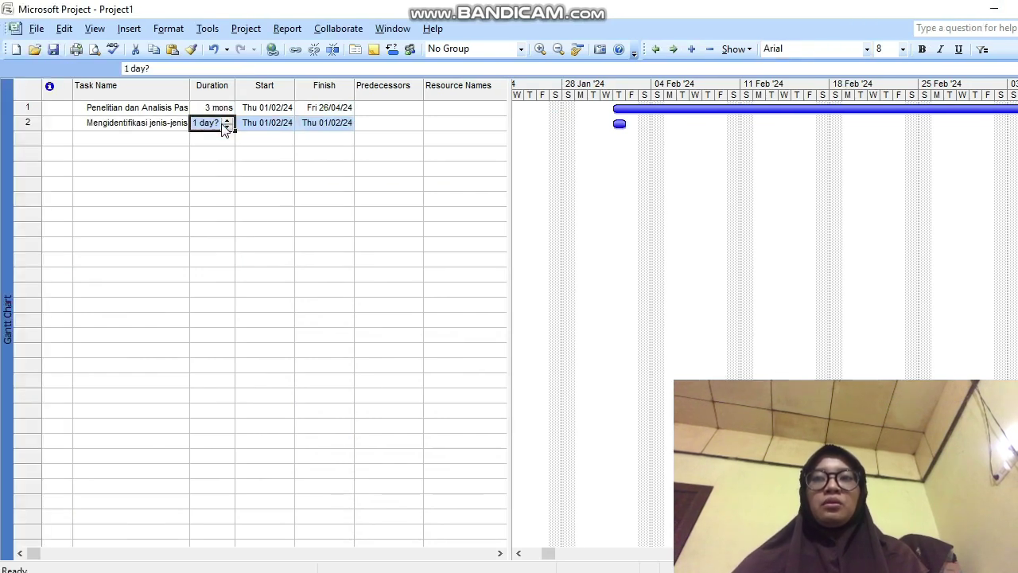
pyautogui.write('1mon')
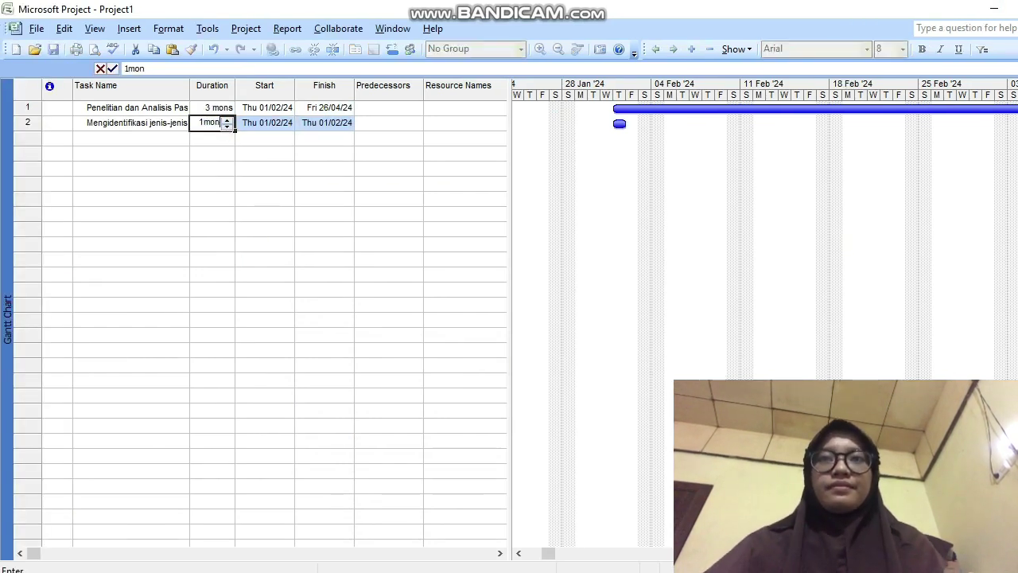
pyautogui.press('Return')
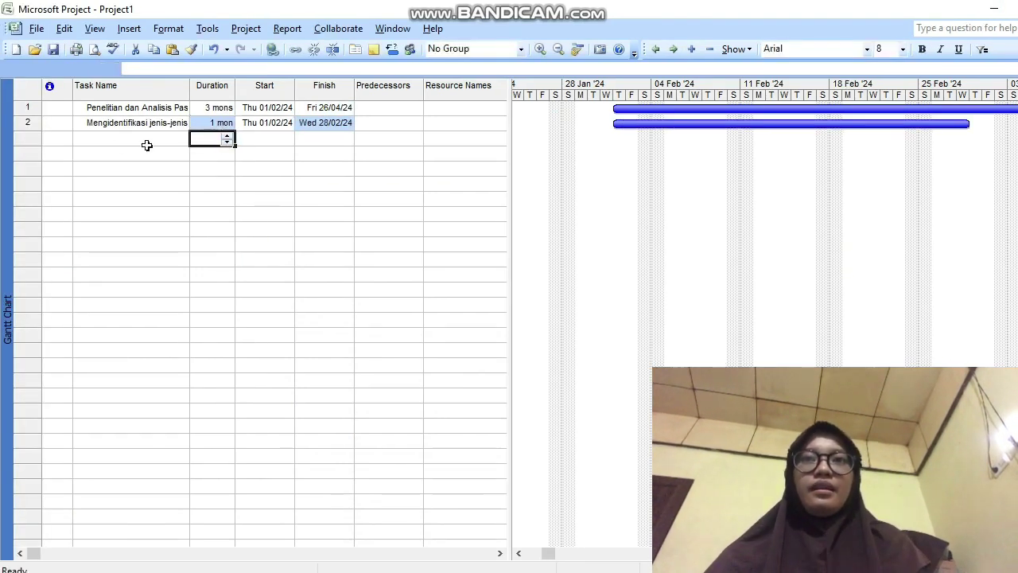
# - Copy the activity title "Survei ke lapangan olahraga" from the Notepad notes into the third task name in Microsoft Project
pyautogui.click(151, 140)
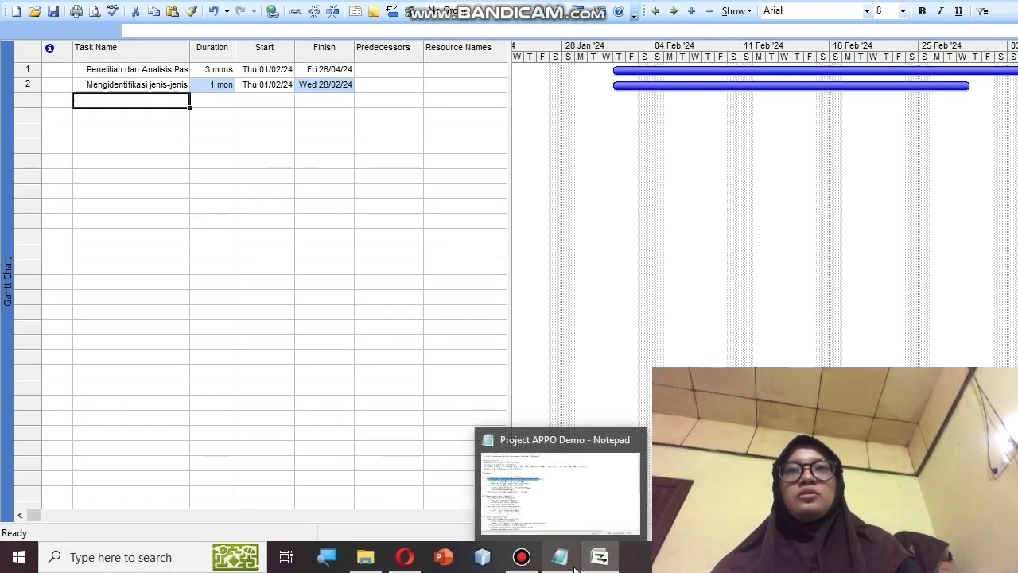
pyautogui.click(560, 557)
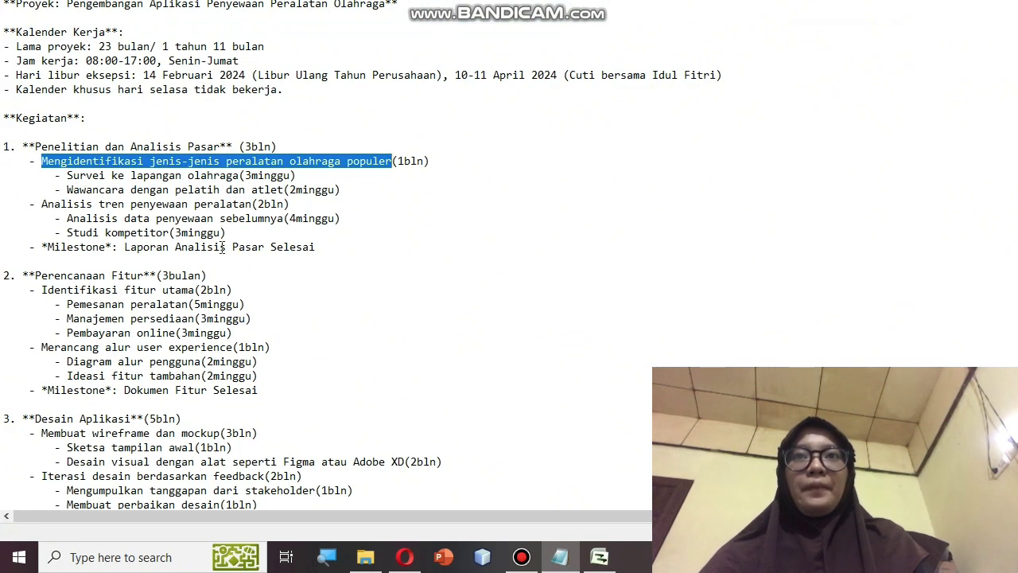
pyautogui.moveTo(66, 175); pyautogui.dragTo(241, 177)
pyautogui.hotkey('ctrl', 'c')
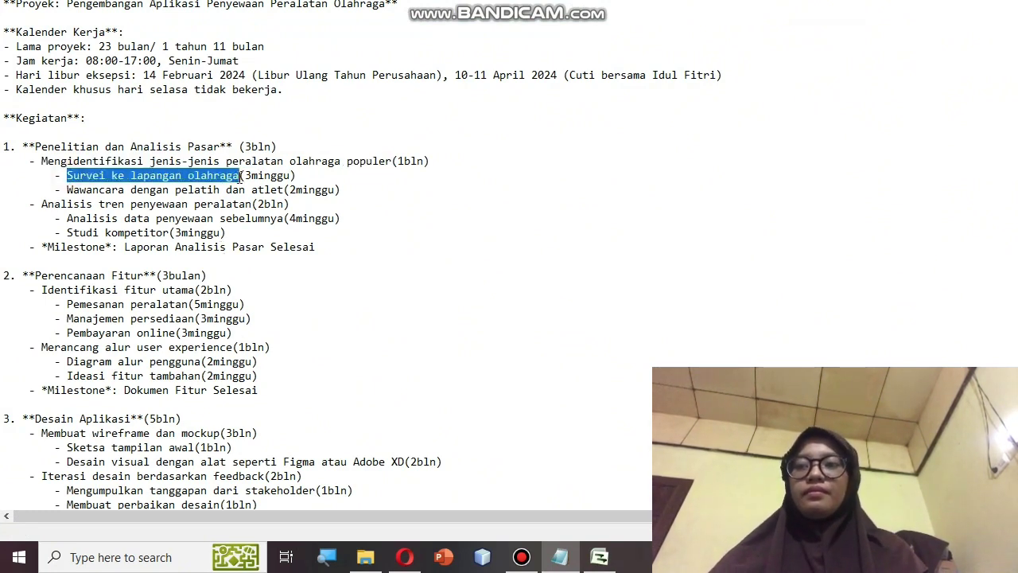
pyautogui.click(600, 557)
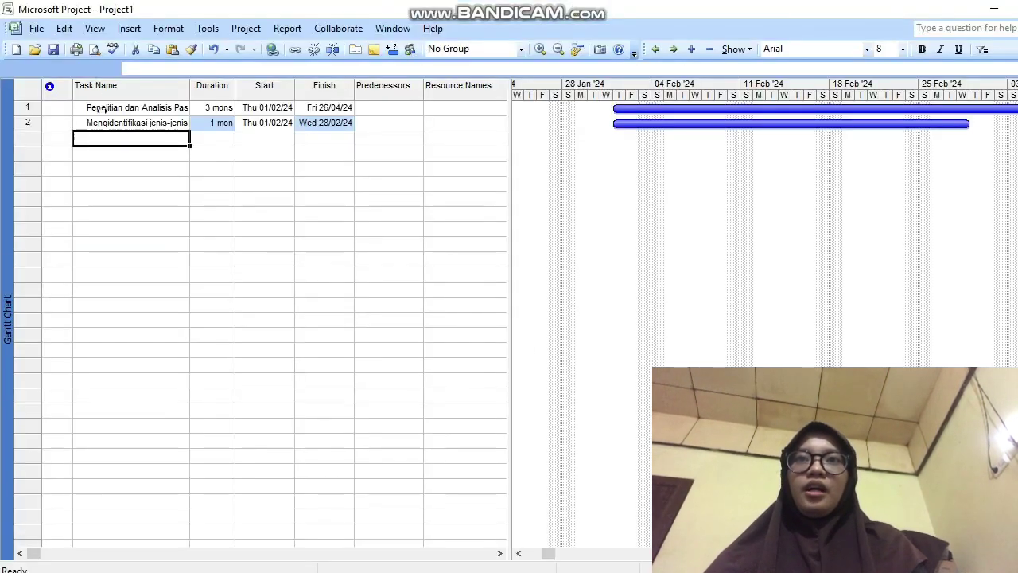
pyautogui.hotkey('ctrl', 'v')
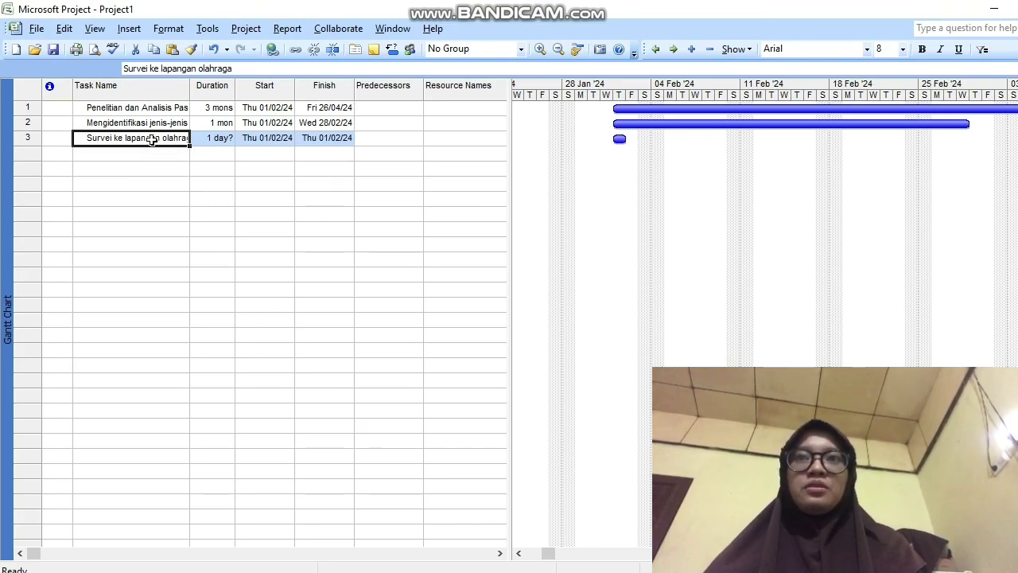
# - Set the duration of the Survei ke lapangan olahraga task to 3 weeks
pyautogui.click(226, 142)
pyautogui.write('3w')
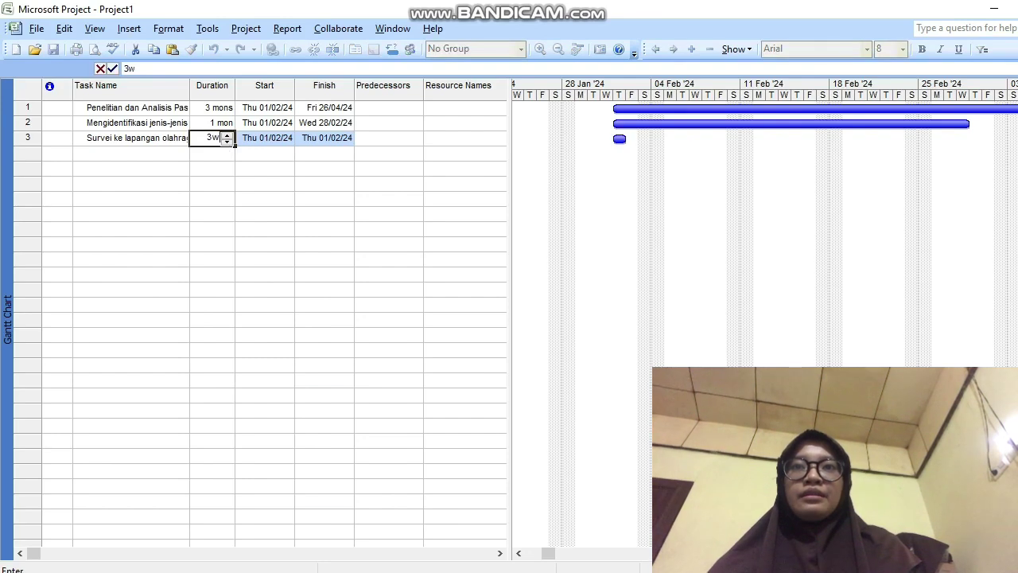
pyautogui.write('k')
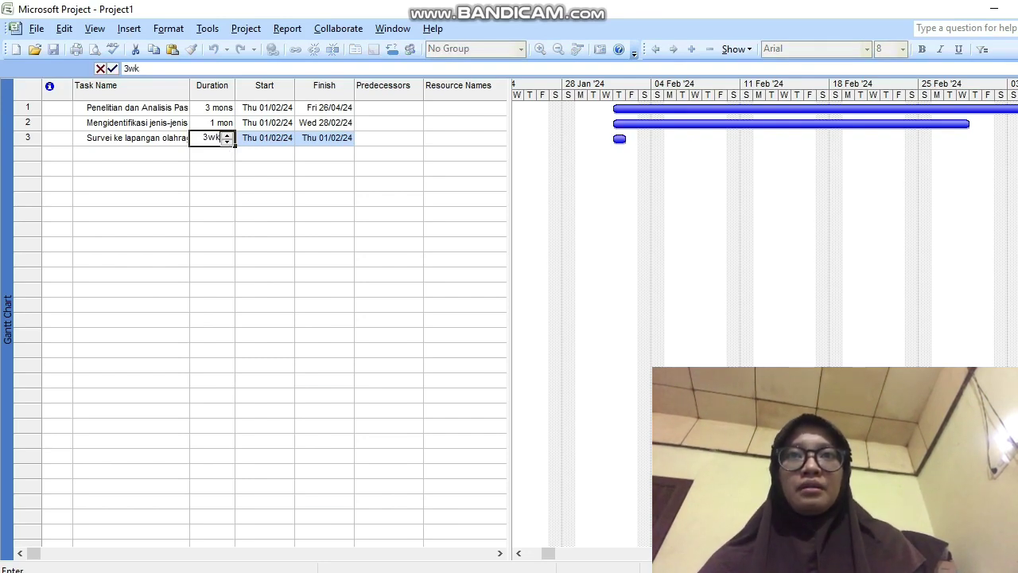
pyautogui.write('s')
pyautogui.press('Return')
# - Copy the activity title "Wawancara dengan pelatih dan atlet" from the Notepad notes into the fourth task name in Microsoft Project
pyautogui.click(187, 152)
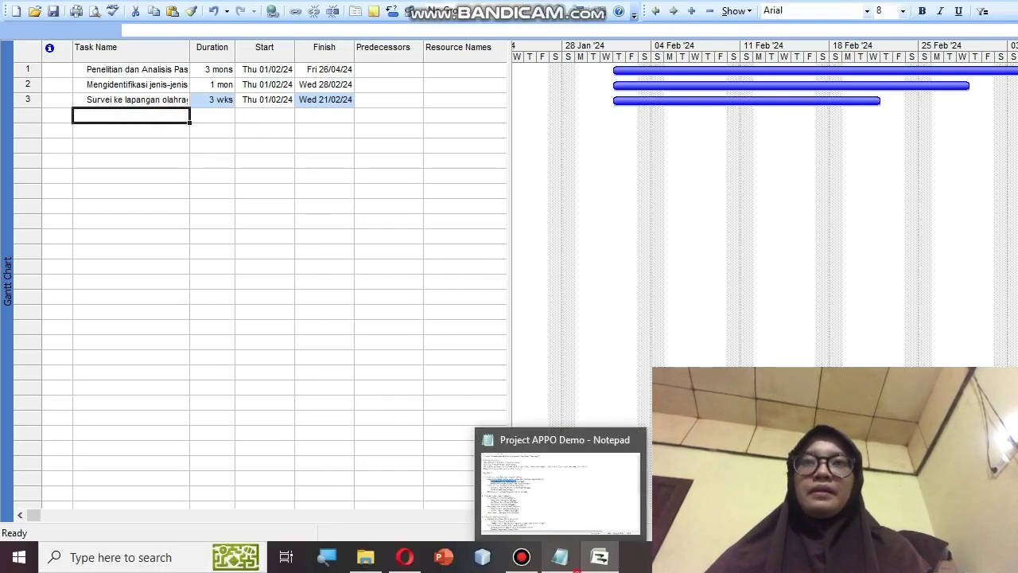
pyautogui.click(576, 567)
pyautogui.moveTo(66, 189); pyautogui.dragTo(286, 190)
pyautogui.hotkey('ctrl', 'c')
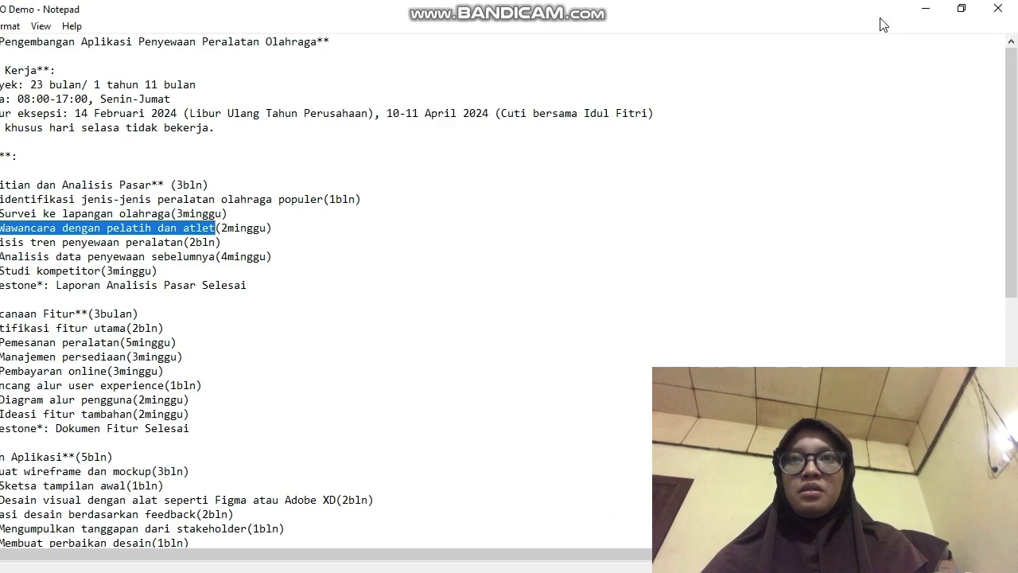
pyautogui.hotkey('alt', 'Tab')
pyautogui.hotkey('ctrl', 'v')
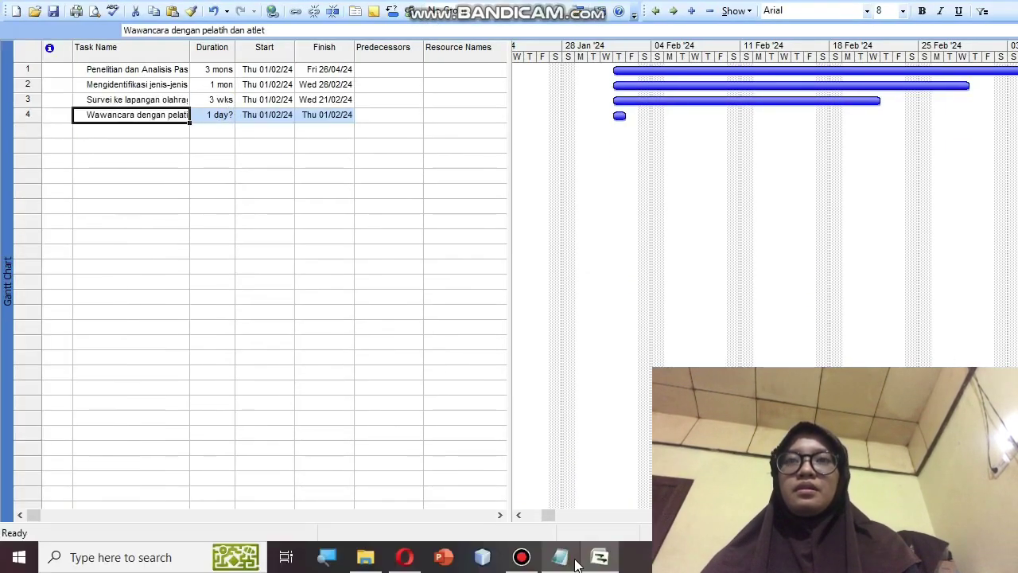
# - Check the Notepad notes for the interview activity's duration and set the Wawancara dengan pelatih dan atlet task to 2 weeks
pyautogui.click(565, 559)
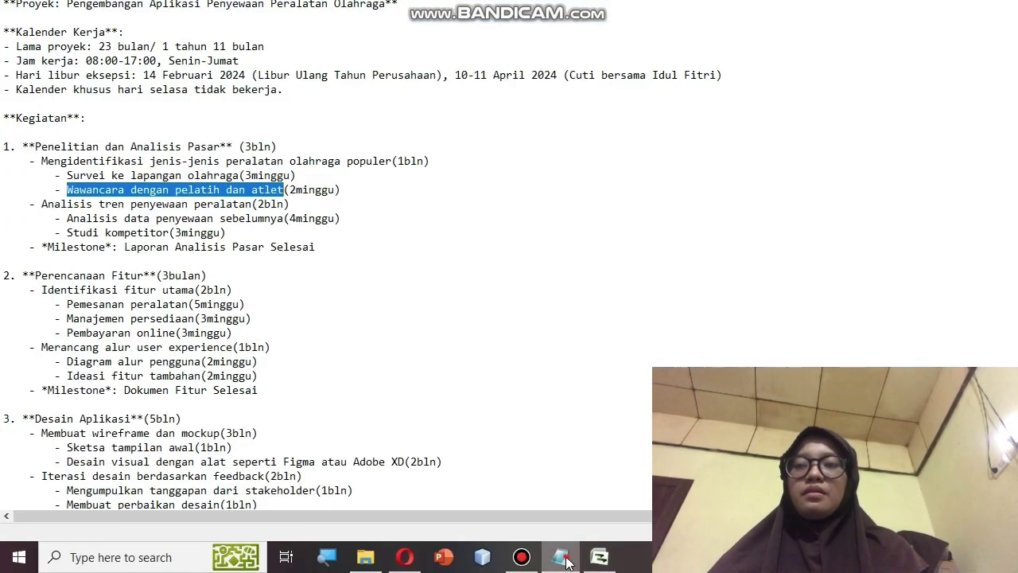
pyautogui.click(565, 559)
pyautogui.click(226, 113)
pyautogui.write('2w')
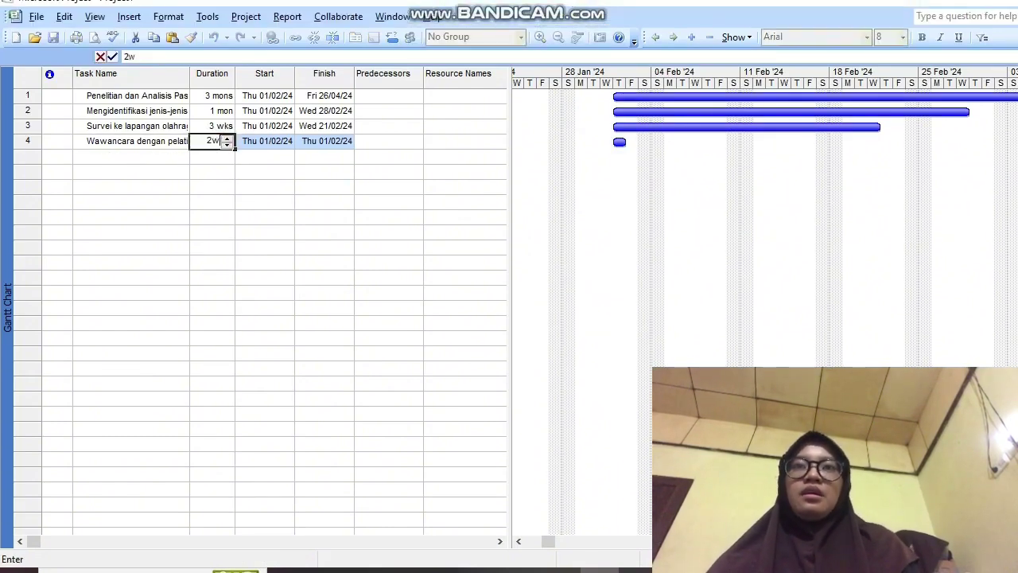
pyautogui.press('Return')
pyautogui.click(162, 150)
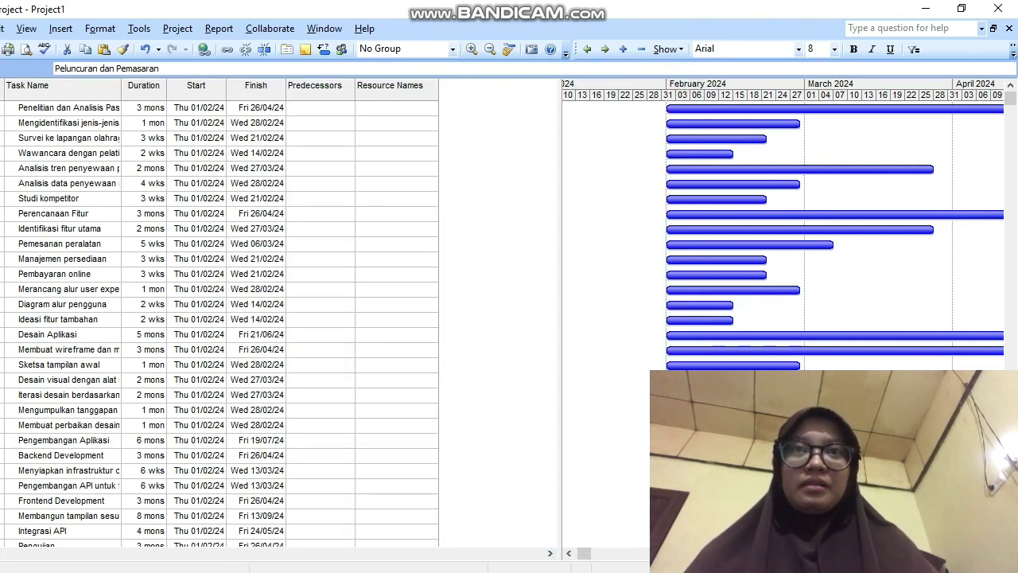
# - Review the main phases in the task list, from Penelitian dan Analisis Pasar through Peluncuran dan Pemasaran
pyautogui.click(119, 108)
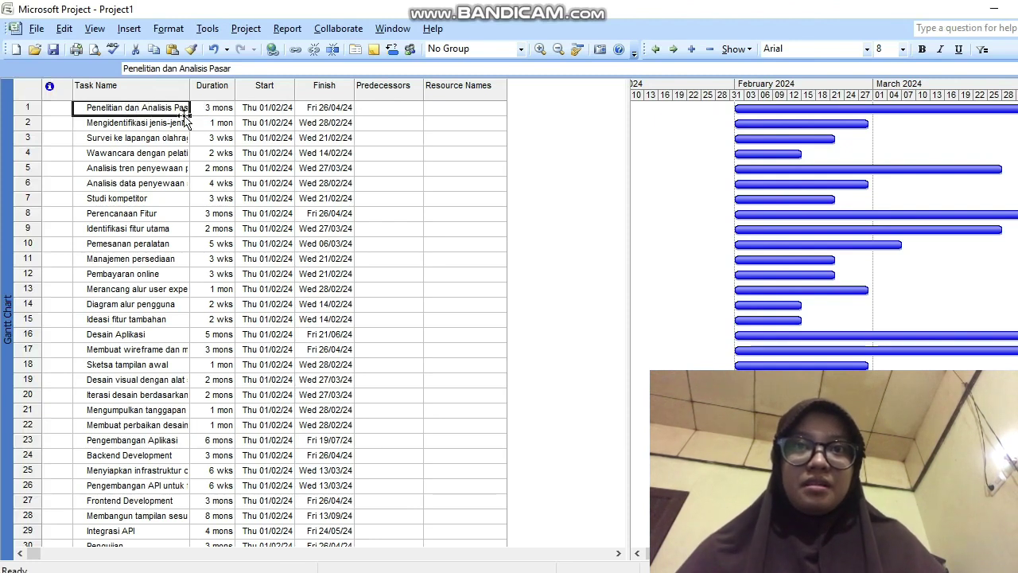
pyautogui.click(143, 213)
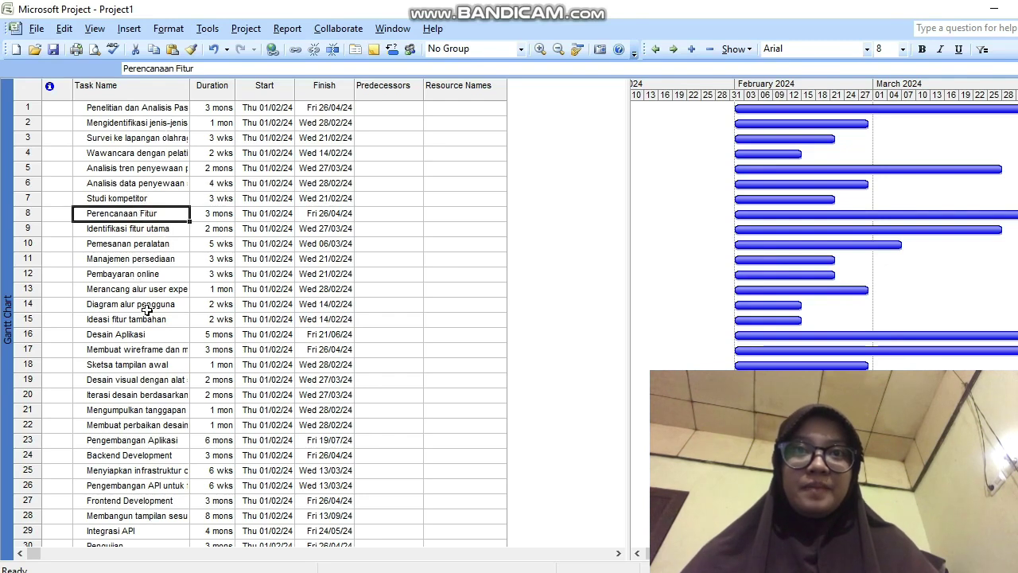
pyautogui.click(119, 336)
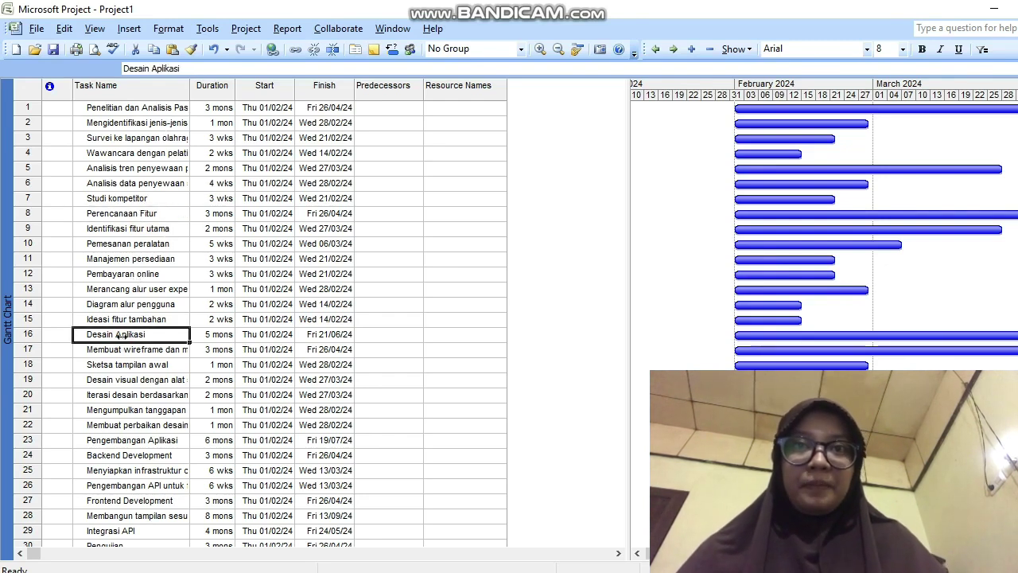
pyautogui.scroll(-3, 236, 277)
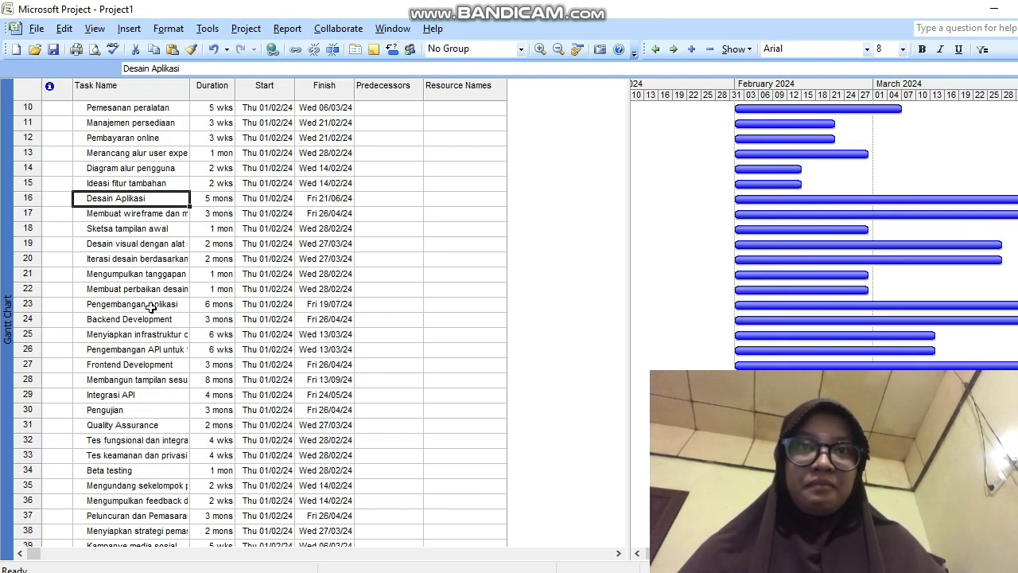
pyautogui.click(152, 306)
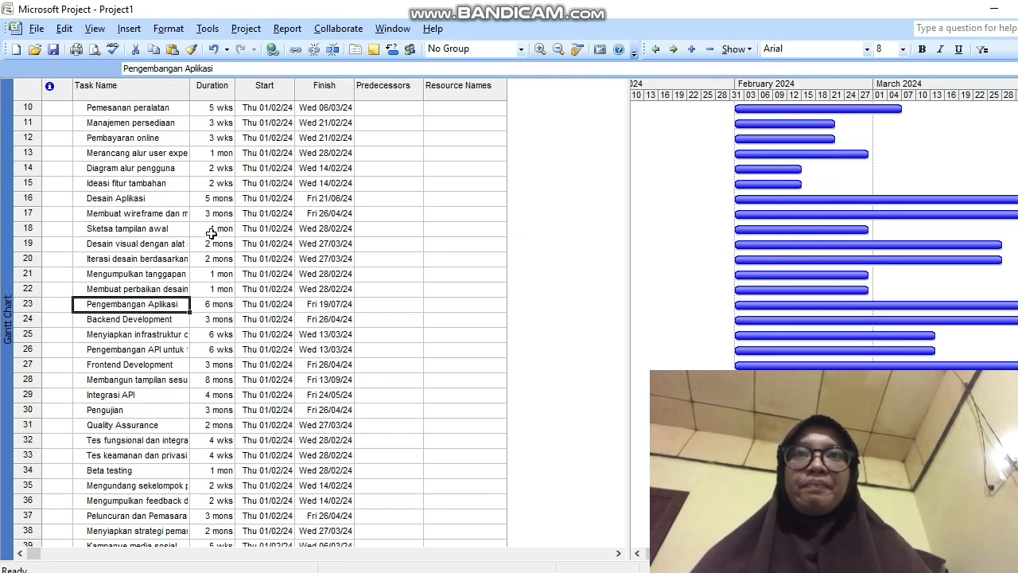
pyautogui.scroll(-1, 211, 232)
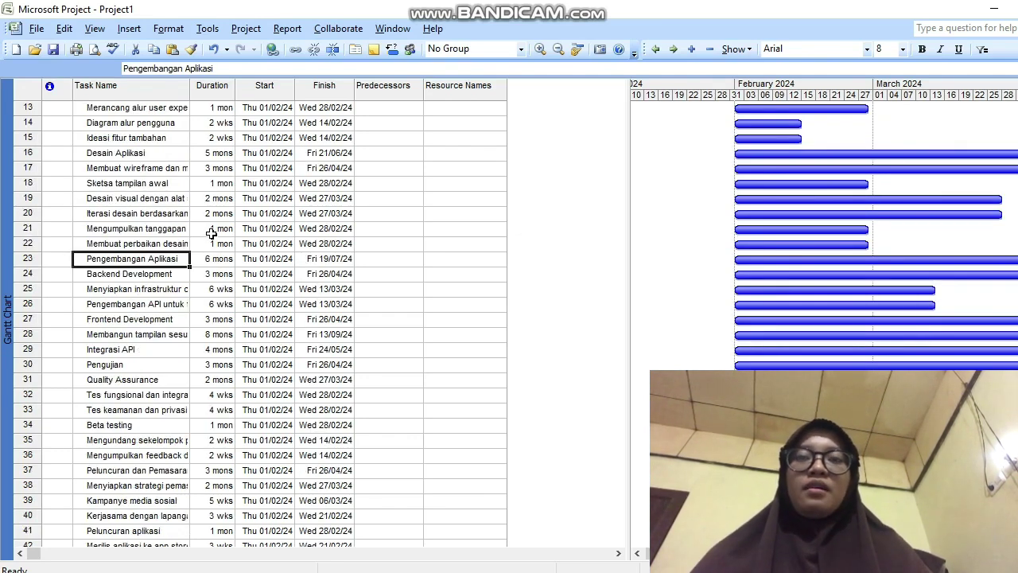
pyautogui.click(121, 365)
pyautogui.scroll(-1, 223, 289)
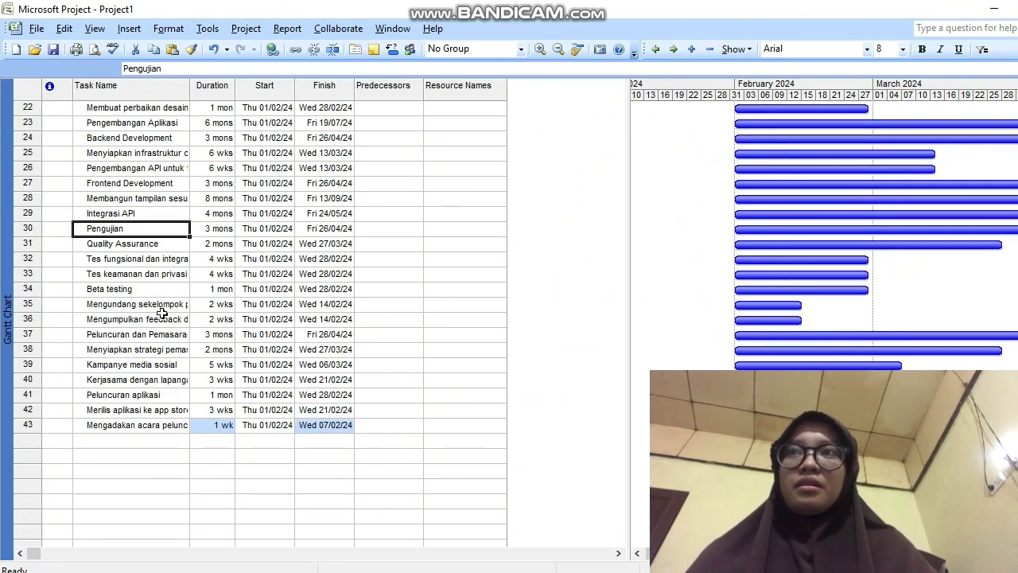
pyautogui.click(149, 334)
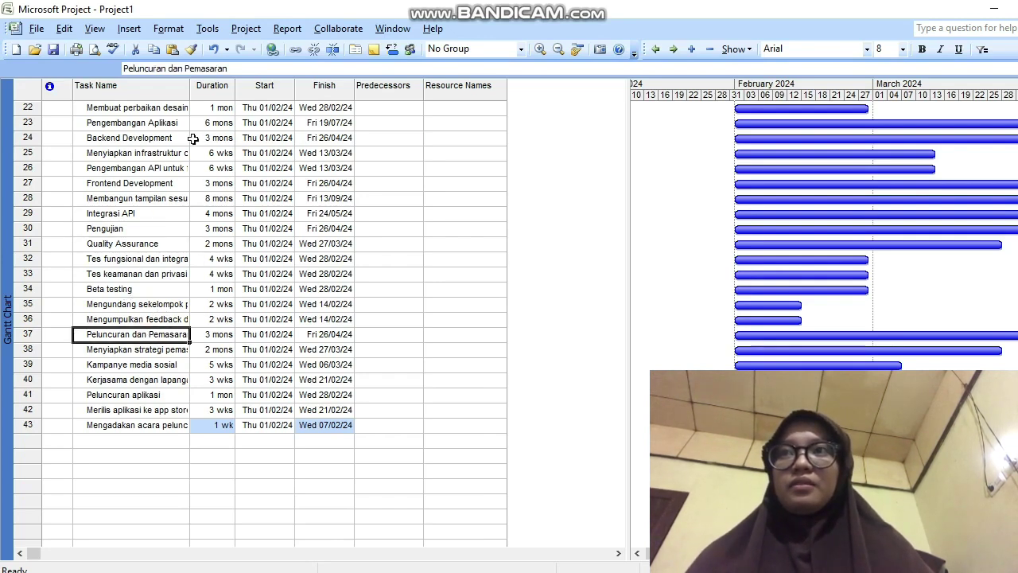
pyautogui.scroll(7, 193, 139)
# - Indent Mengidentifikasi jenis-jenis peralatan olahraga populer under Penelitian dan Analisis Pasar, and nest the Survei and Wawancara tasks one level below it
pyautogui.click(107, 122)
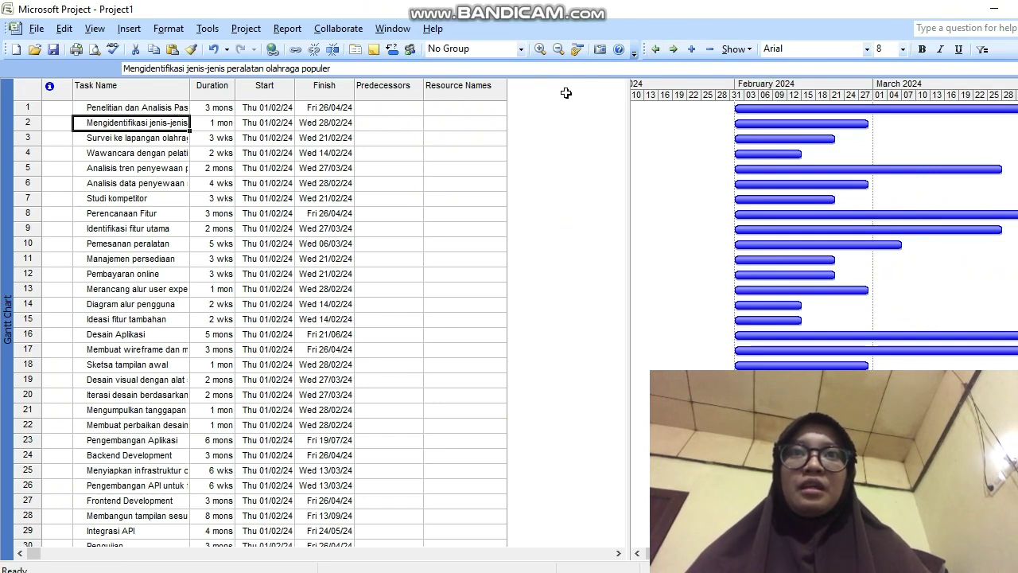
pyautogui.click(674, 50)
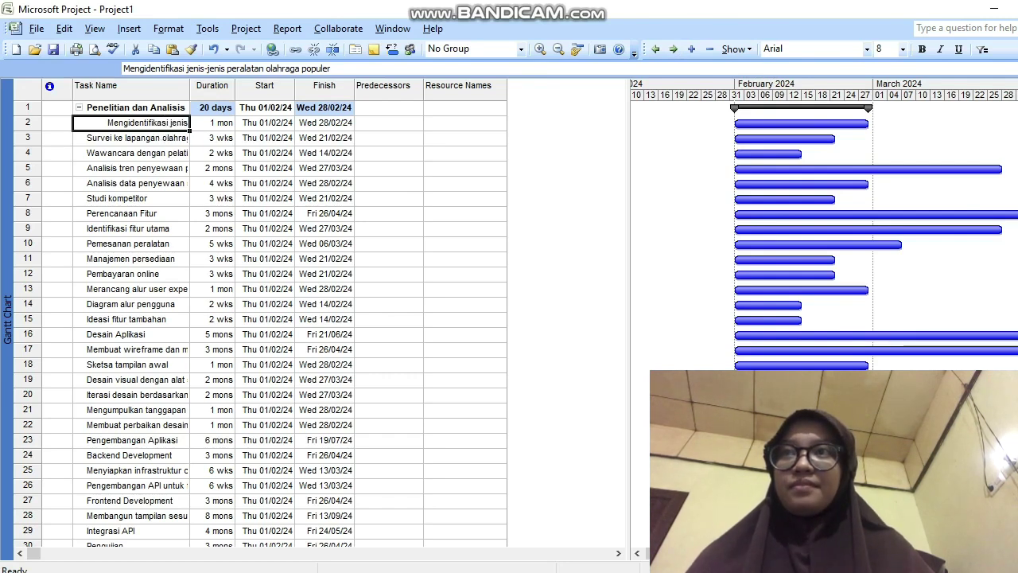
pyautogui.click(166, 139)
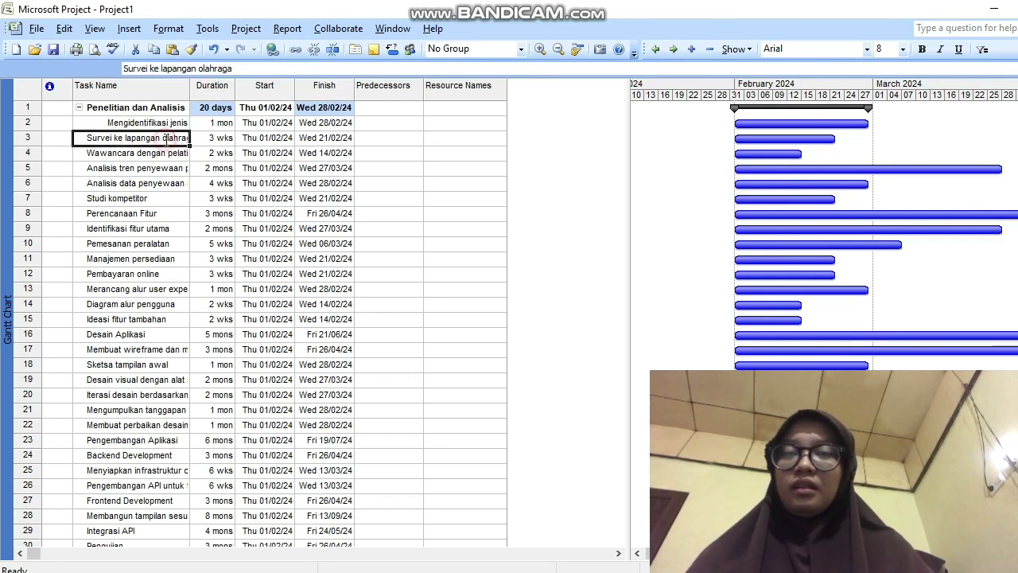
pyautogui.click(674, 49)
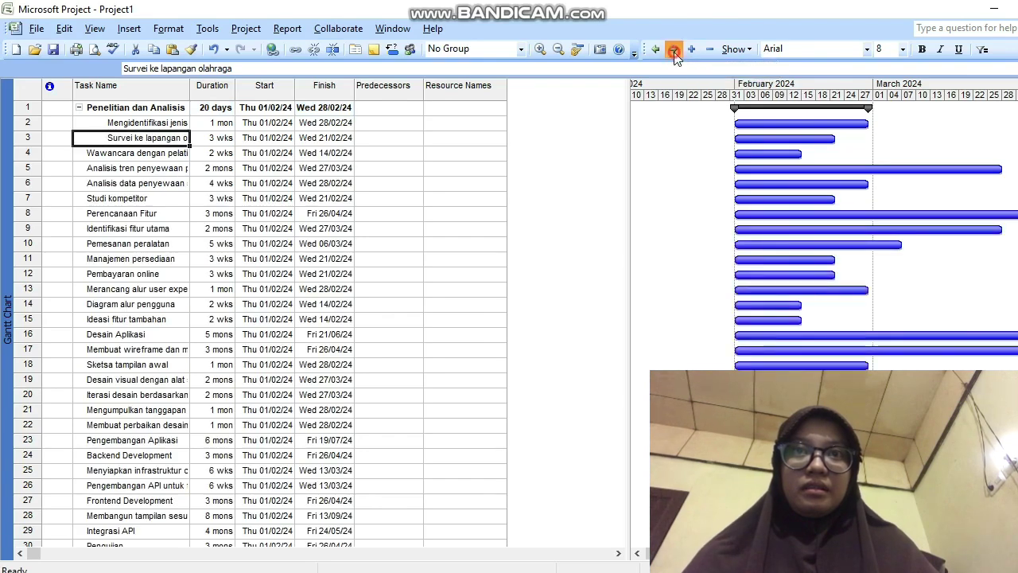
pyautogui.click(160, 155)
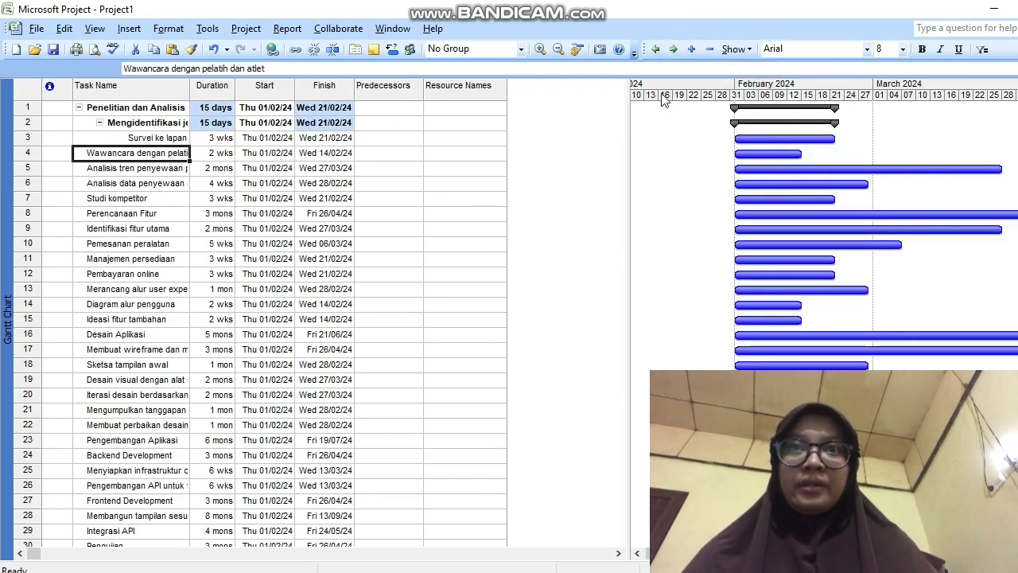
pyautogui.click(674, 50)
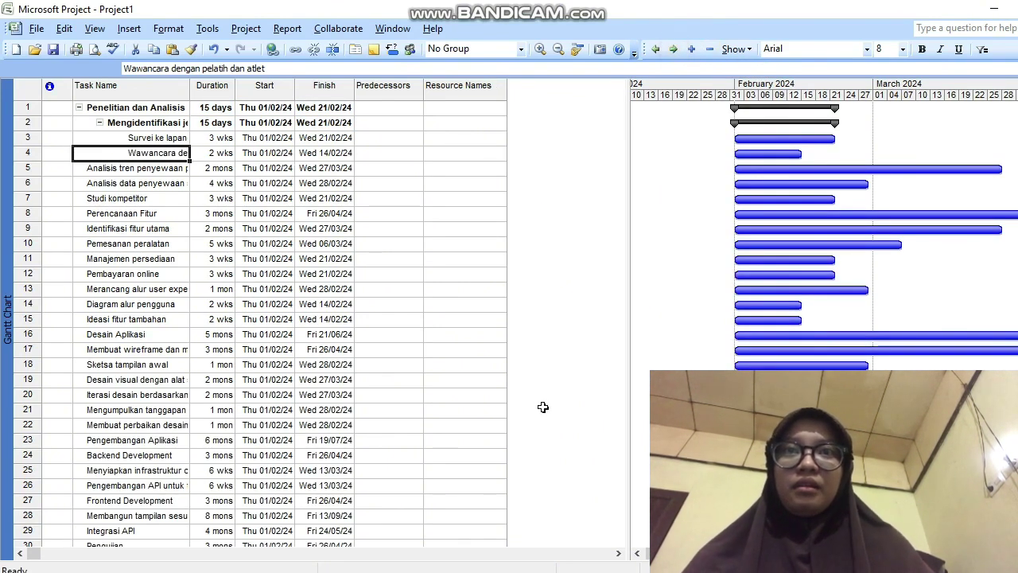
# - Indent Analisis tren penyewaan peralatan under Penelitian dan Analisis Pasar, and nest Analisis data penyewaan sebelumnya and Studi kompetitor one level below it
pyautogui.click(147, 167)
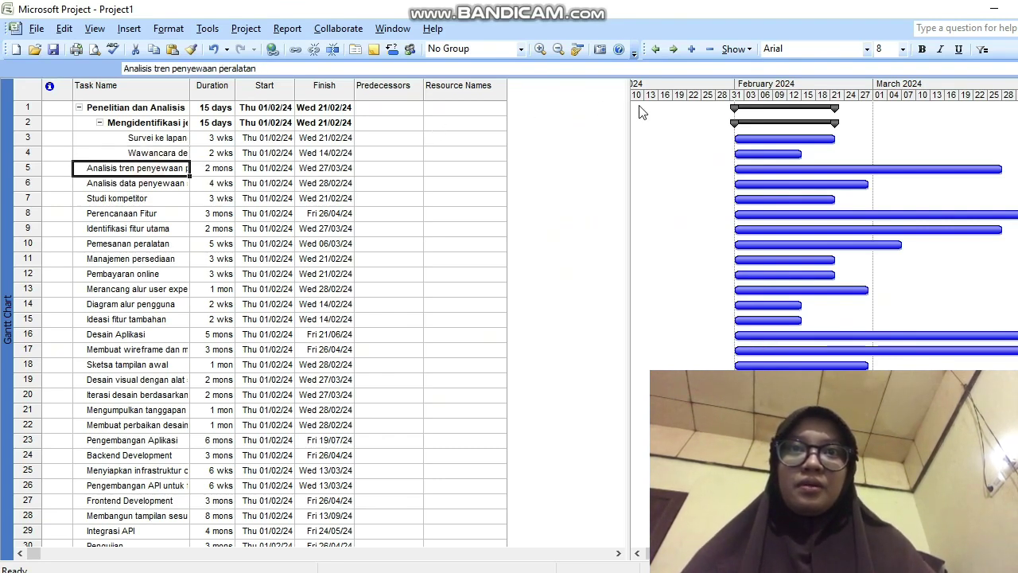
pyautogui.click(673, 48)
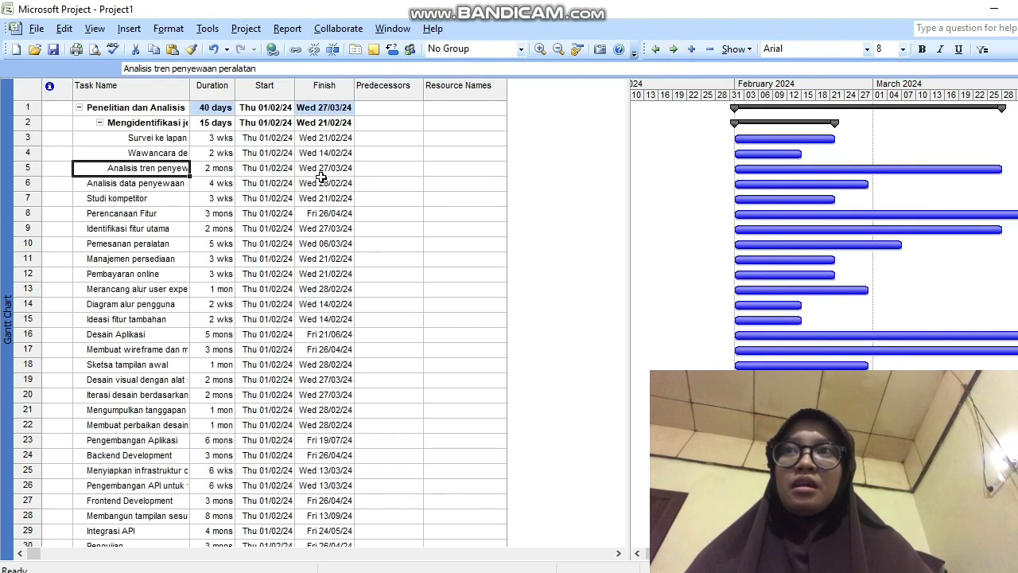
pyautogui.click(153, 183)
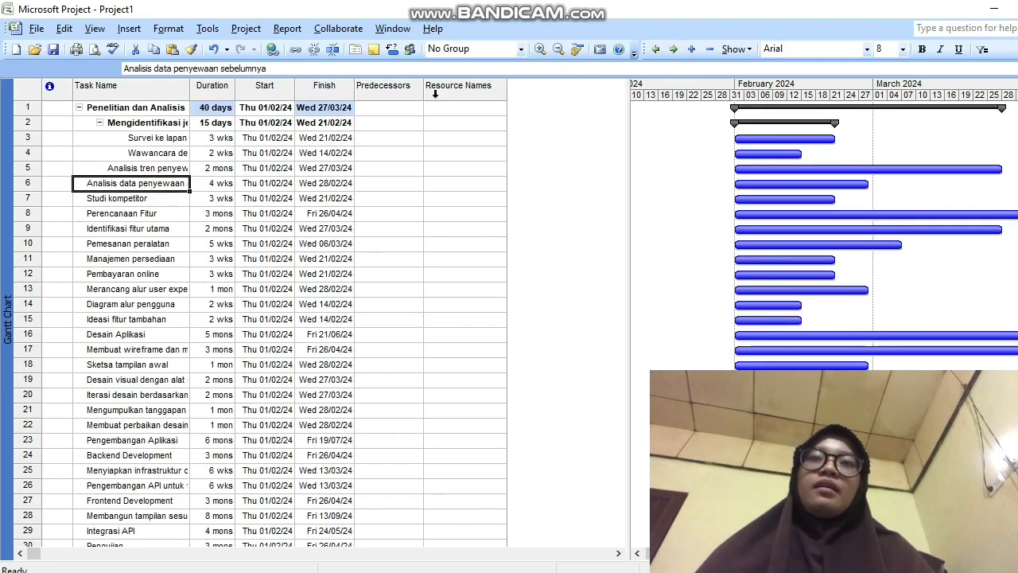
pyautogui.click(673, 49)
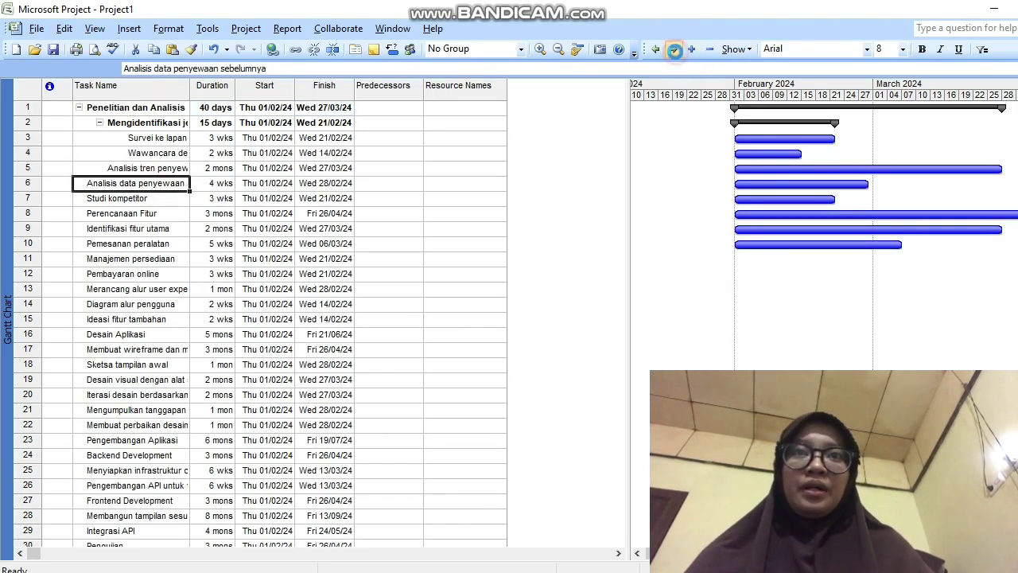
pyautogui.click(138, 199)
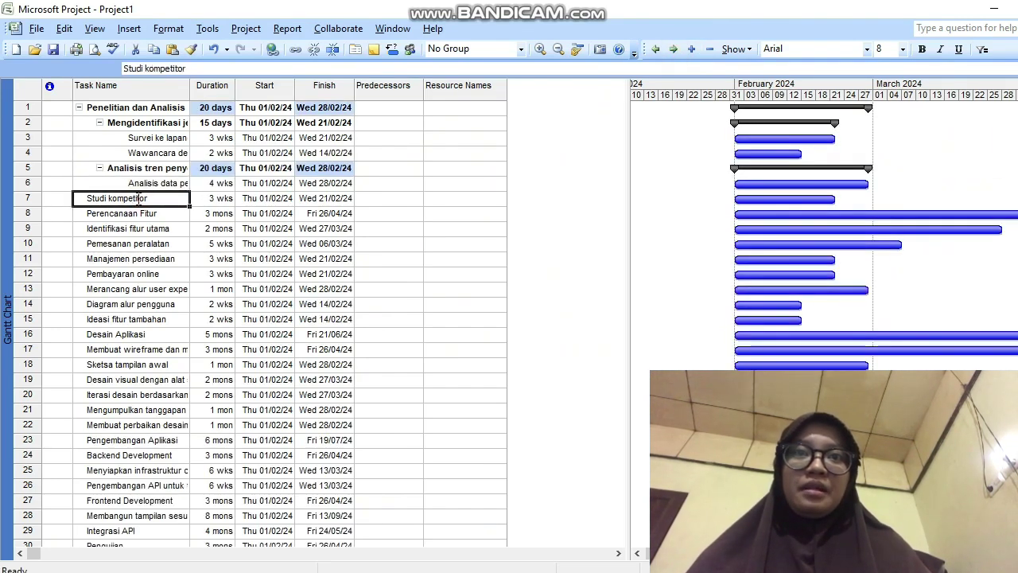
pyautogui.click(673, 50)
pyautogui.click(673, 49)
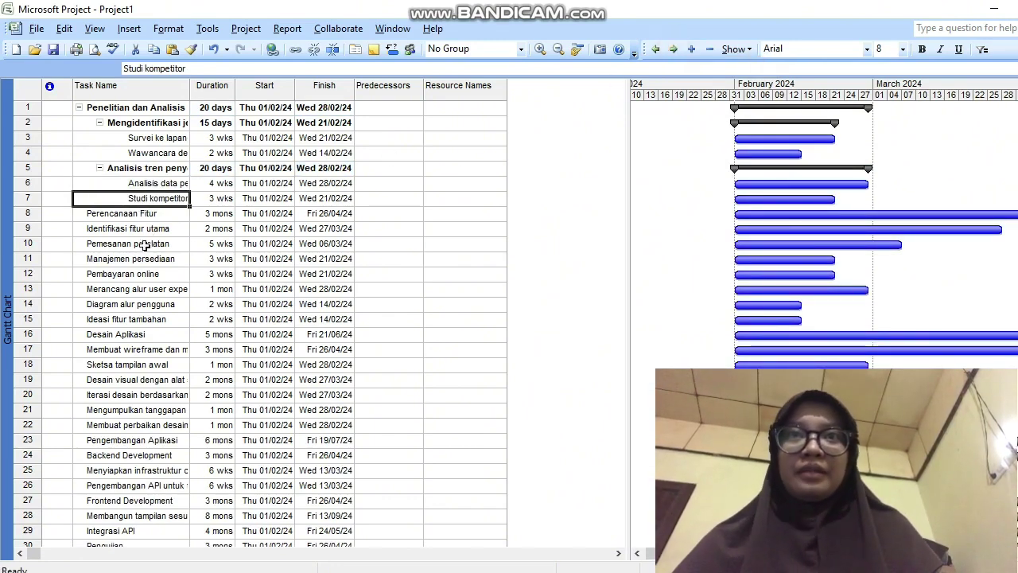
# - Switch to the Notepad notes and copy the first phase's milestone title, "Laporan Analisis Pasar Selesai"
pyautogui.scroll(-9, 144, 239)
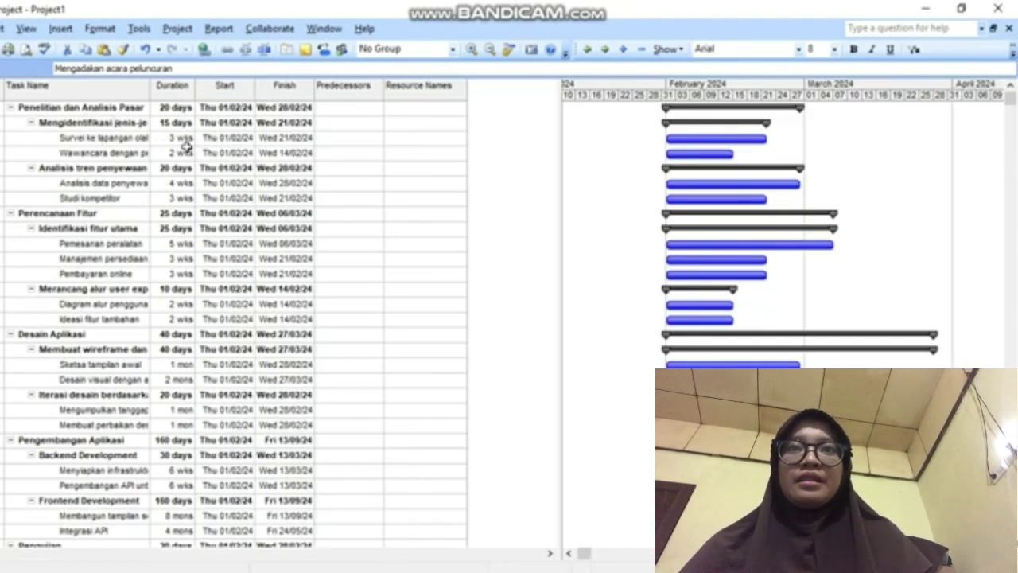
pyautogui.scroll(-11, 249, 164)
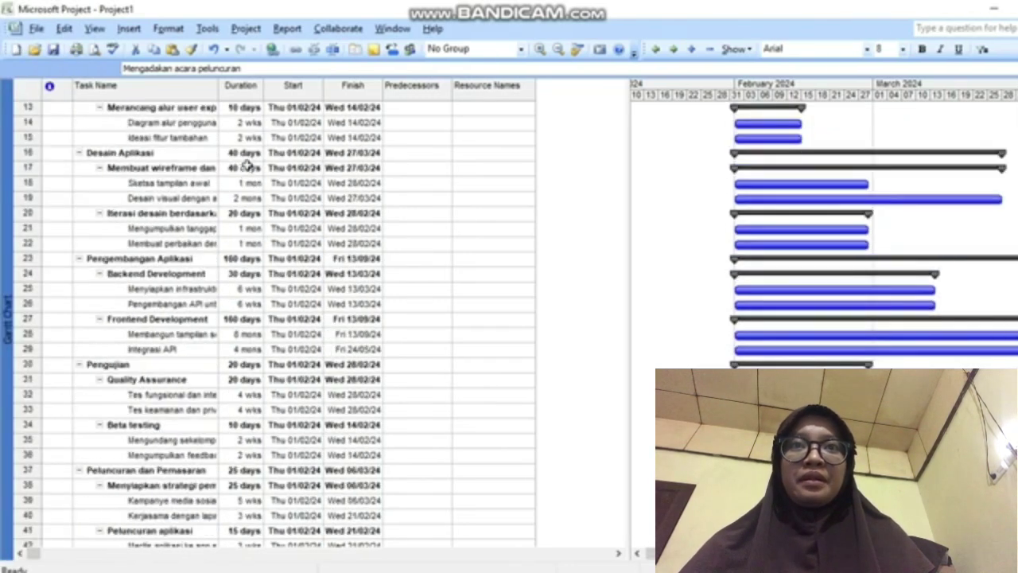
pyautogui.scroll(7, 248, 165)
pyautogui.scroll(4, 249, 165)
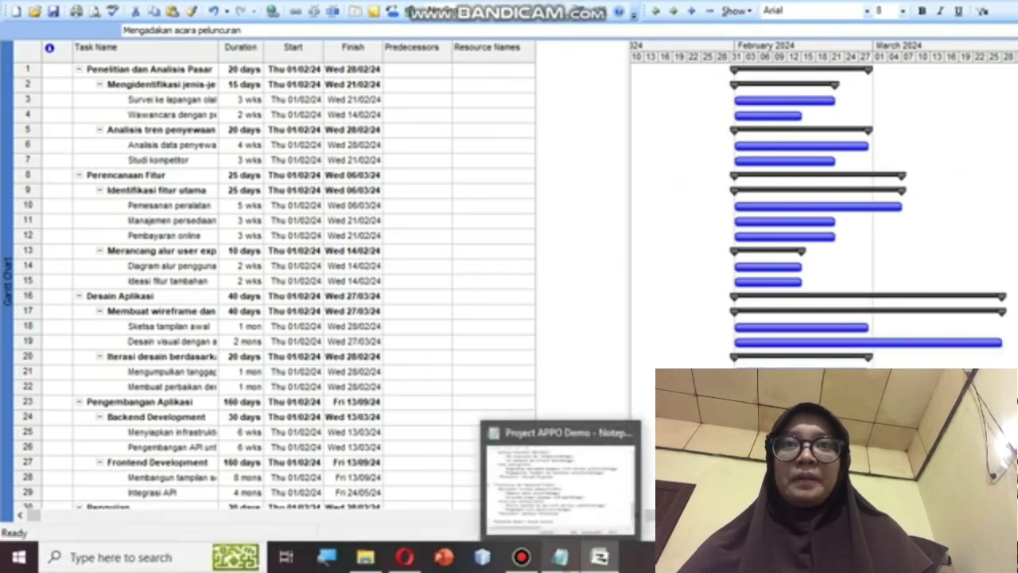
pyautogui.click(561, 557)
pyautogui.scroll(16, 321, 143)
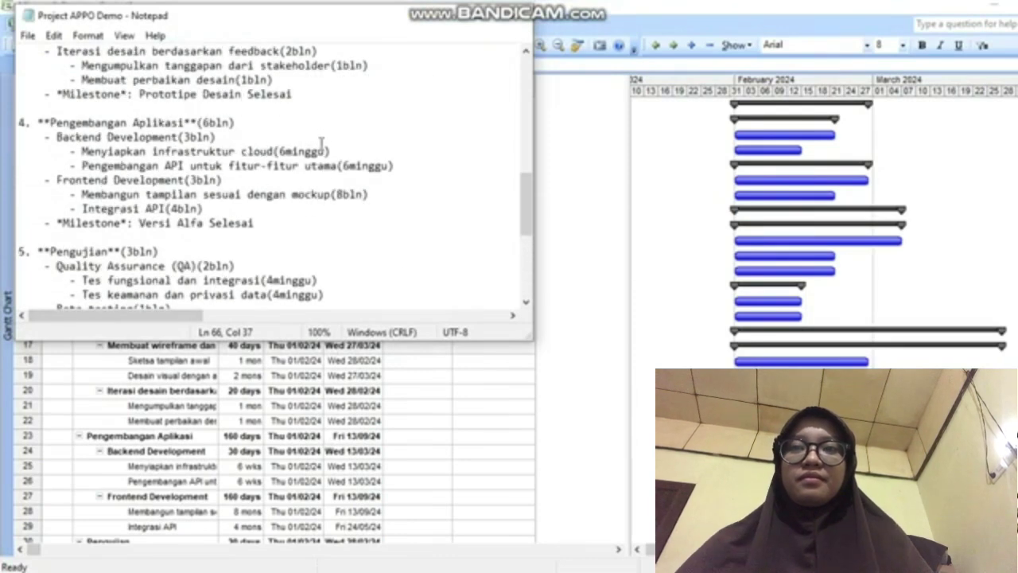
pyautogui.scroll(-1, 321, 143)
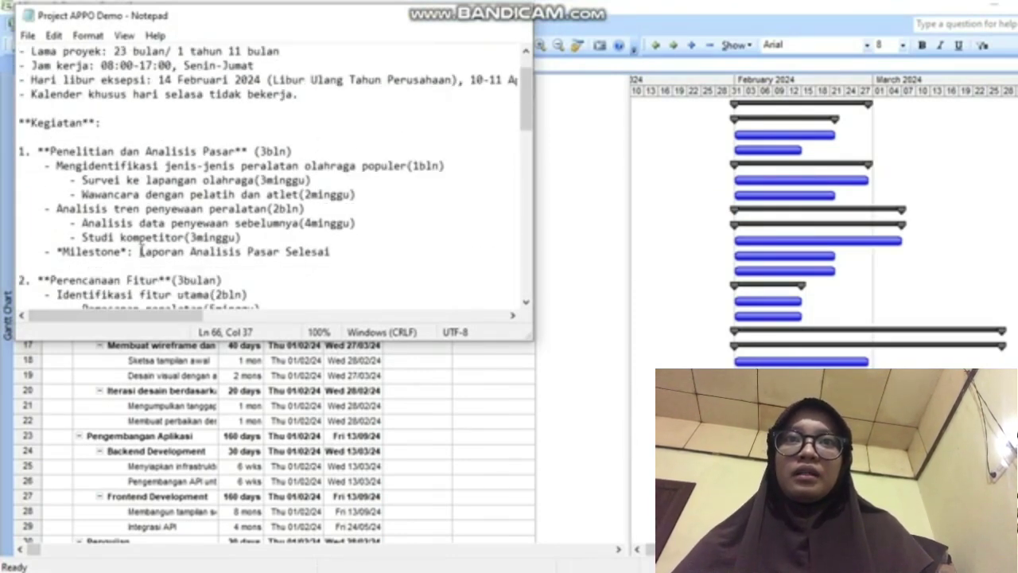
pyautogui.moveTo(140, 252); pyautogui.dragTo(332, 251)
pyautogui.hotkey('ctrl', 'c')
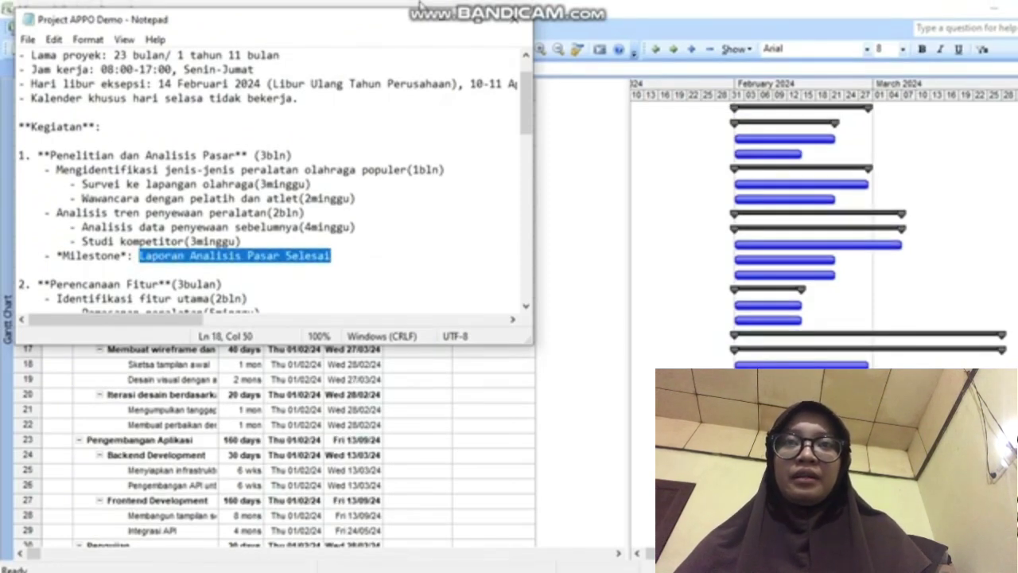
# - Back in Microsoft Project, insert a new task above Perencanaan Fitur and paste "Laporan Analisis Pasar Selesai" as its name
pyautogui.click(436, 15)
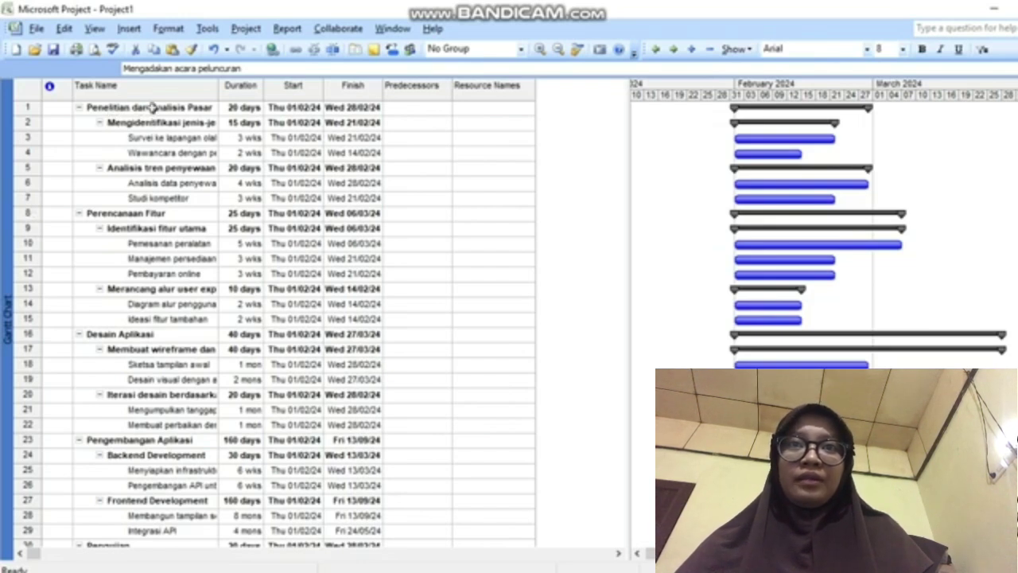
pyautogui.click(25, 213)
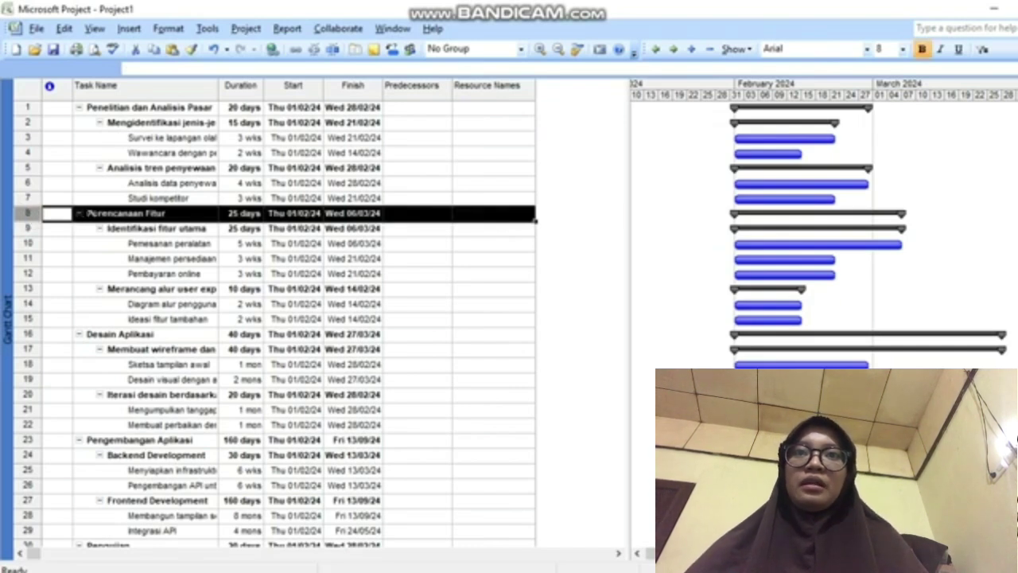
pyautogui.rightClick(28, 213)
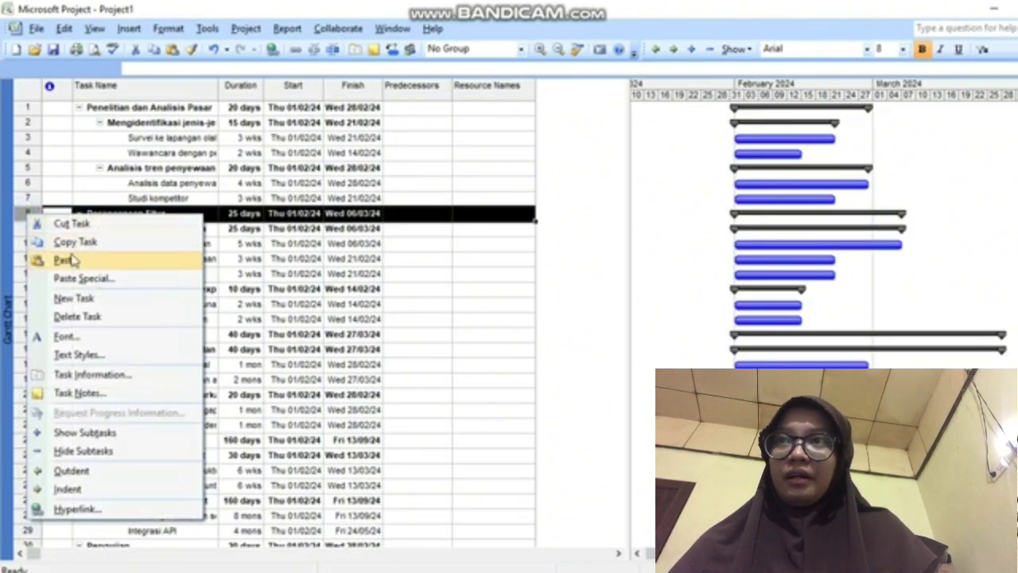
pyautogui.click(73, 298)
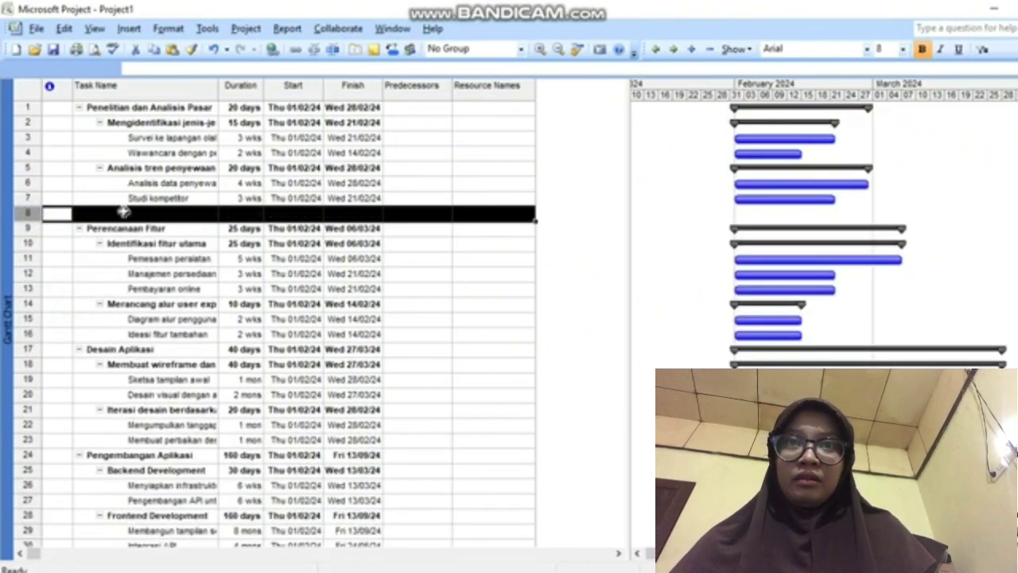
pyautogui.click(125, 213)
pyautogui.hotkey('ctrl', 'v')
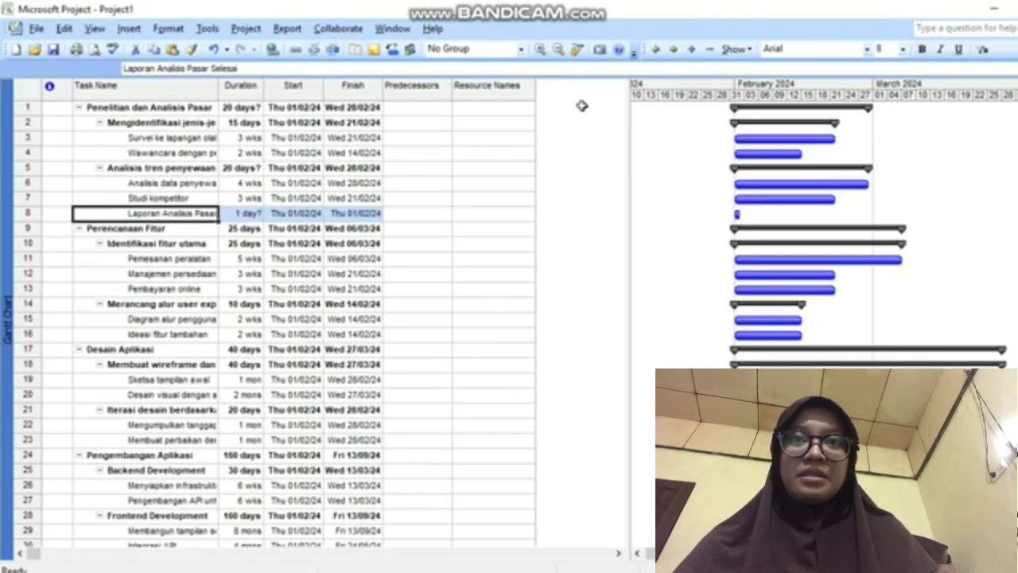
# - Outdent the Laporan Analisis Pasar Selesai task two levels to the top outline level
pyautogui.click(657, 49)
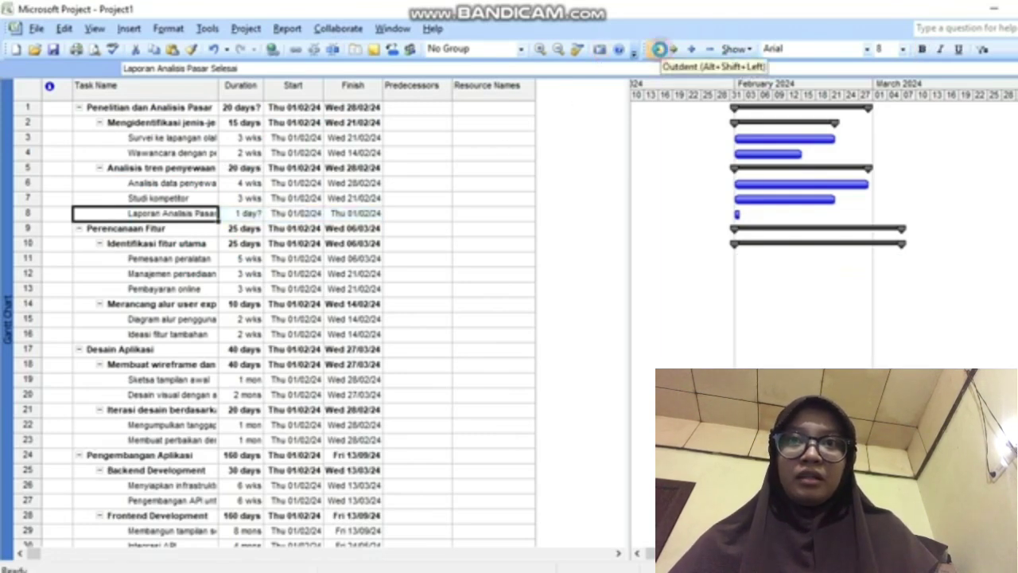
pyautogui.click(657, 49)
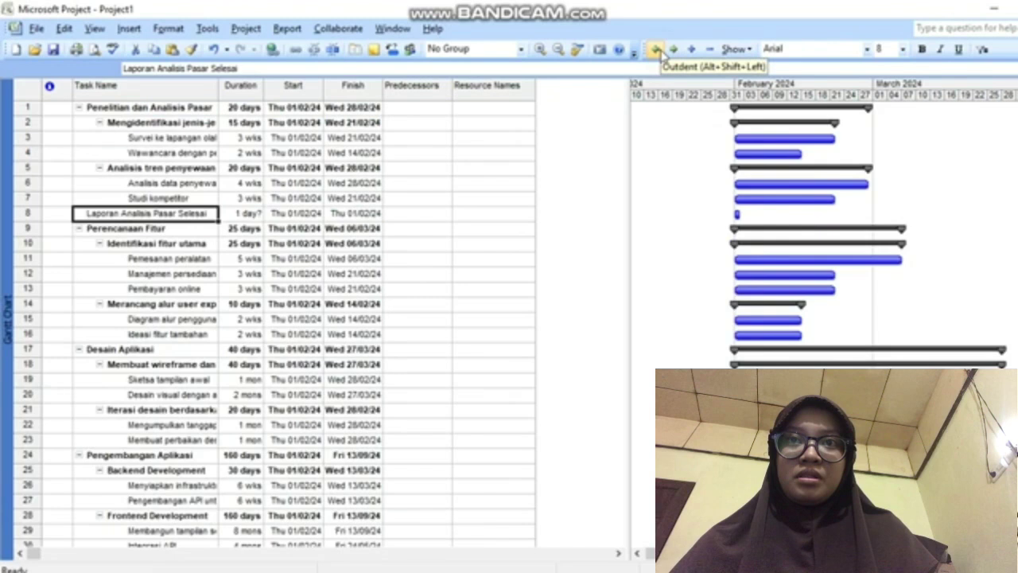
pyautogui.click(243, 214)
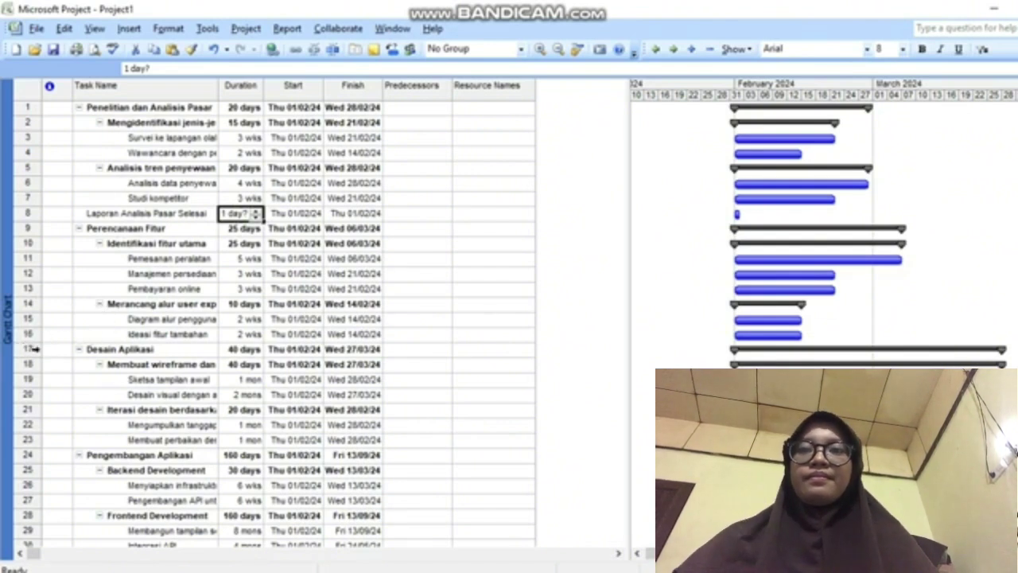
# - Review the milestone tasks closing each phase in the task list, from Laporan Analisis Pasar Selesai through Aplikasi Diterbitkan
pyautogui.scroll(-12, 137, 292)
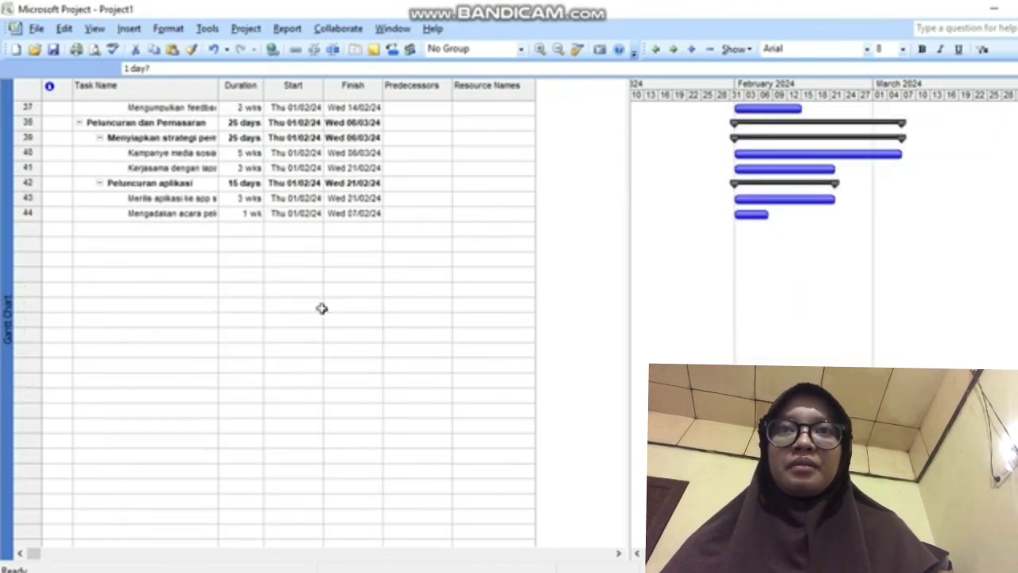
pyautogui.scroll(10, 232, 165)
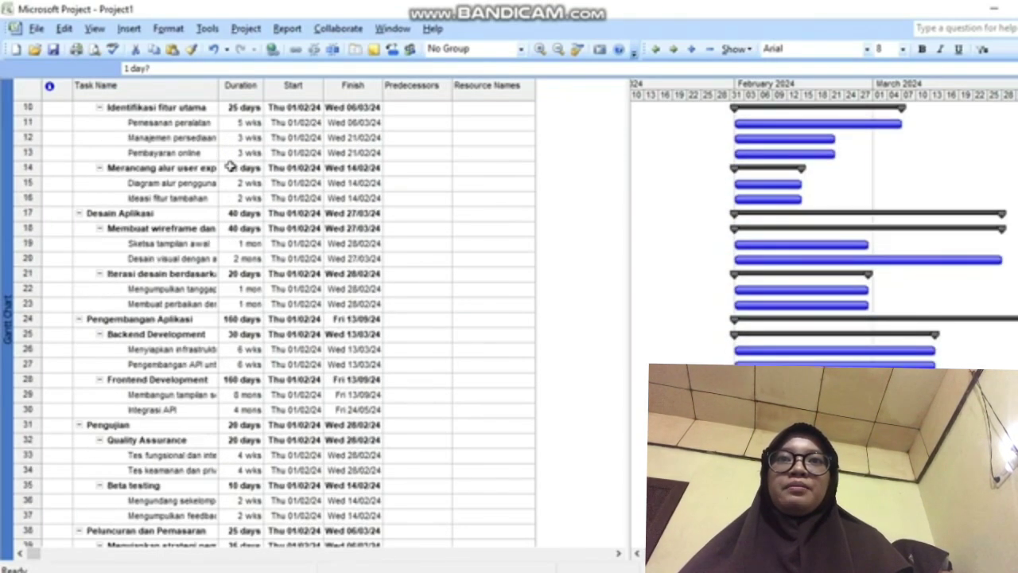
pyautogui.scroll(2, 230, 167)
pyautogui.scroll(-3, 173, 247)
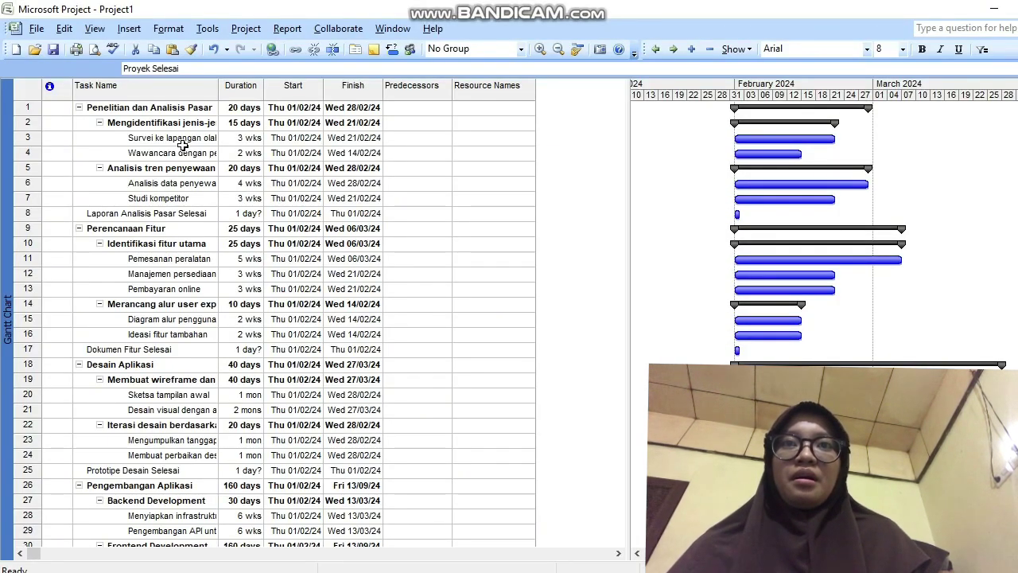
pyautogui.scroll(-3, 182, 144)
pyautogui.scroll(3, 182, 144)
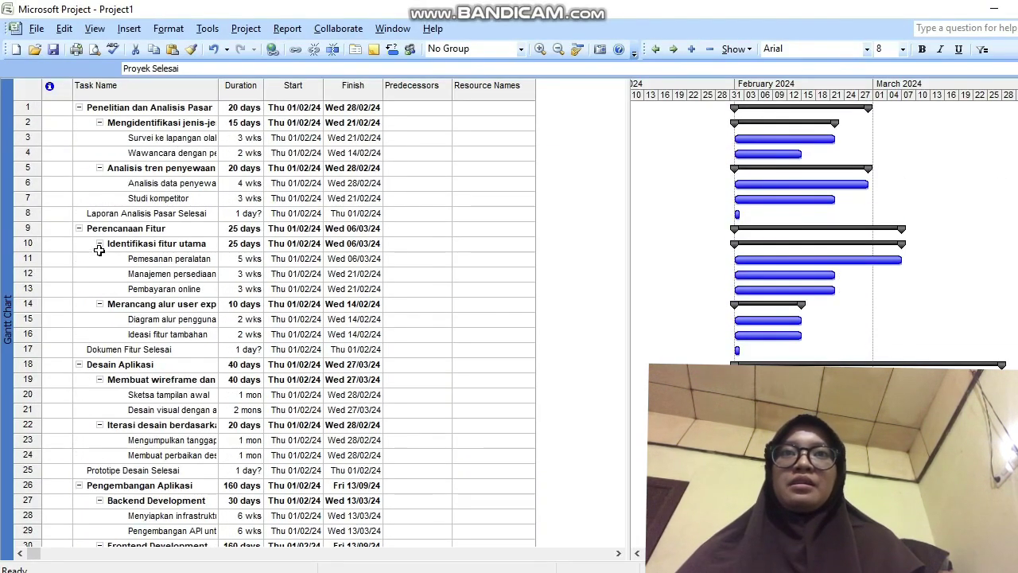
pyautogui.click(116, 214)
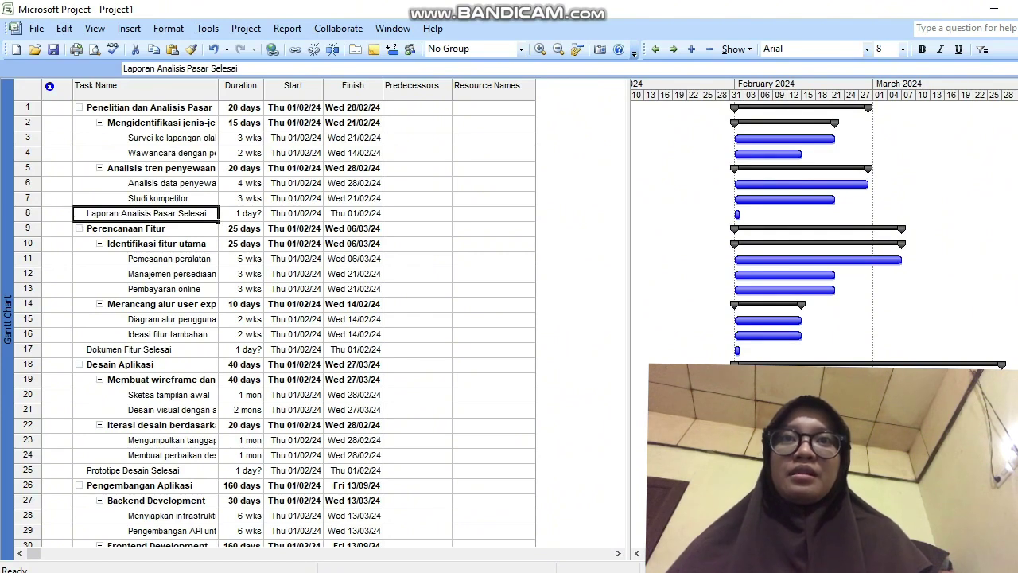
pyautogui.click(163, 107)
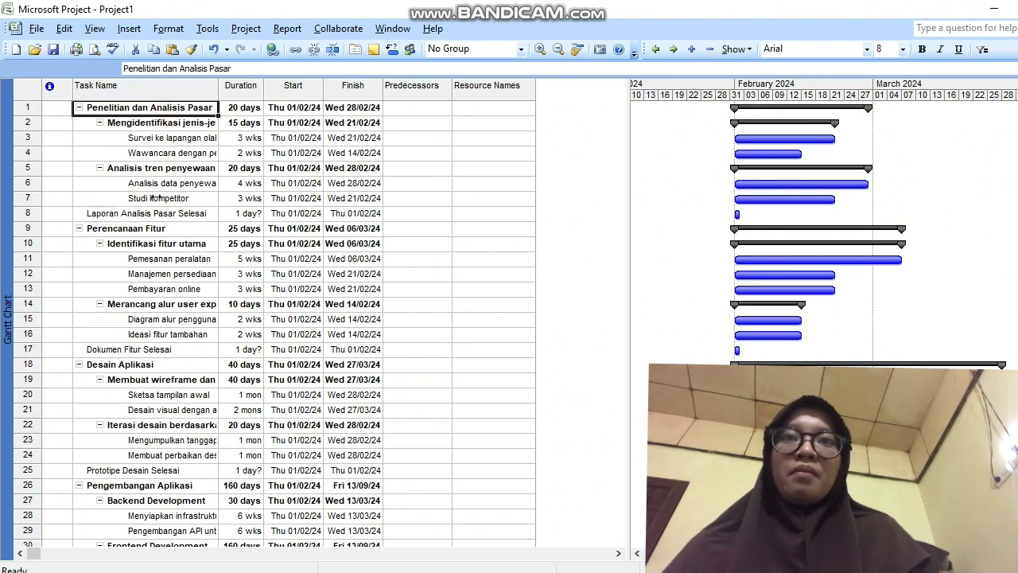
pyautogui.click(146, 214)
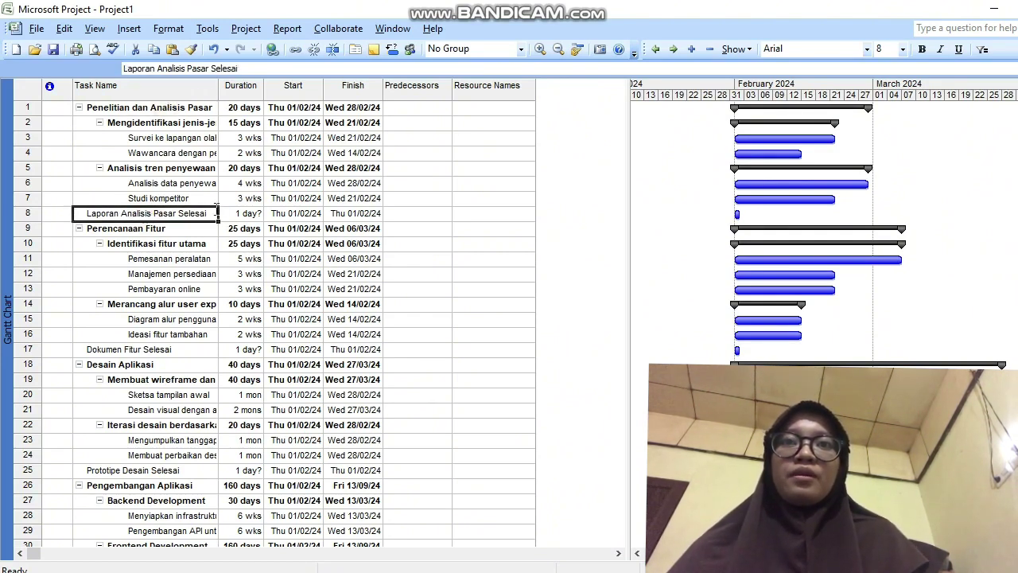
pyautogui.scroll(-1, 217, 205)
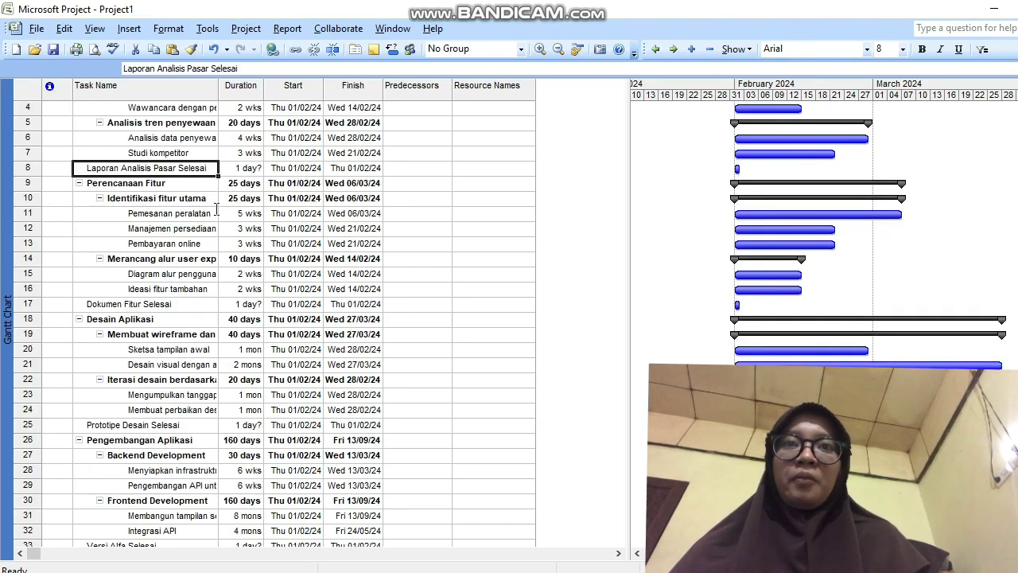
pyautogui.click(142, 307)
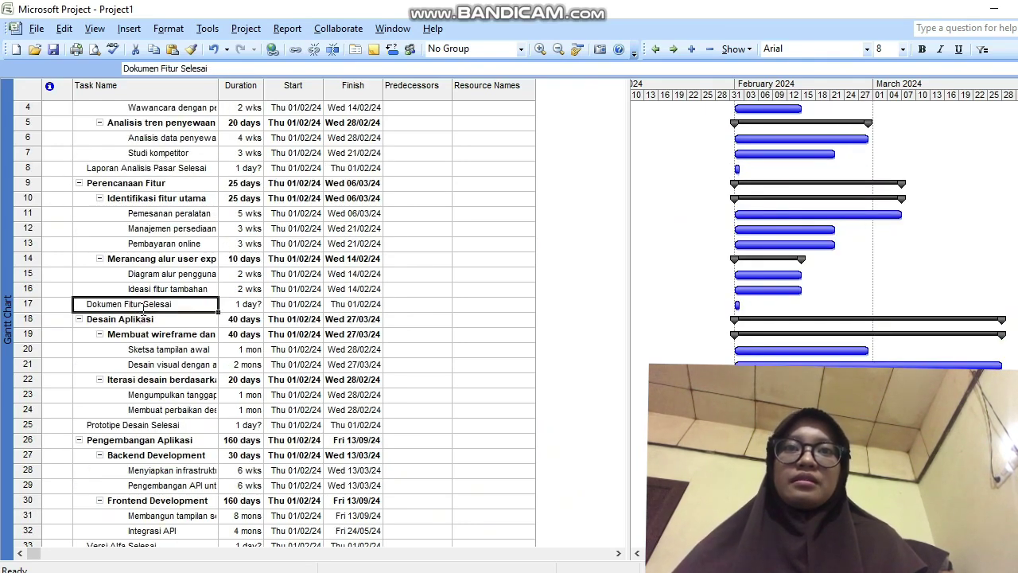
pyautogui.scroll(-2, 198, 254)
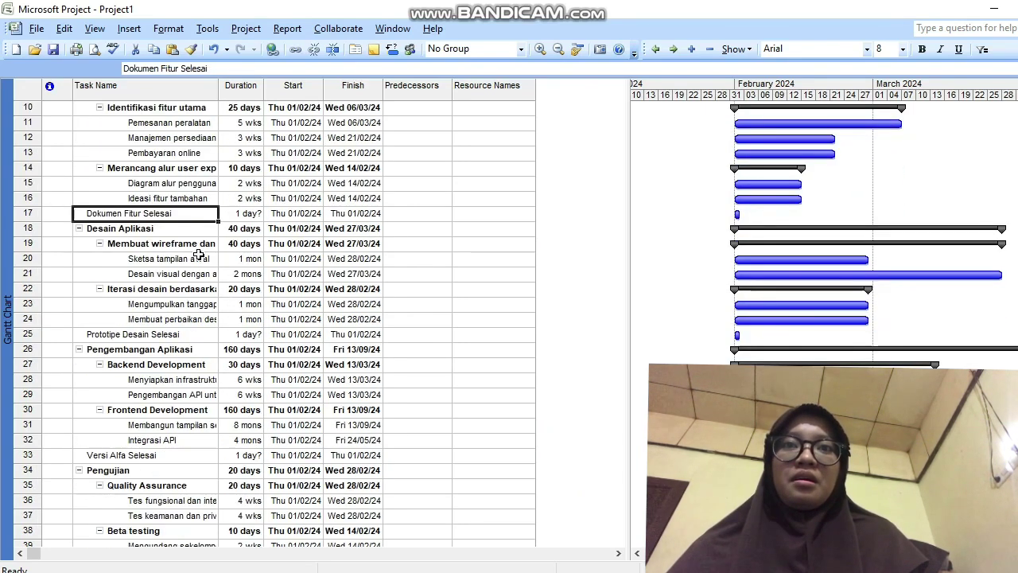
pyautogui.click(153, 334)
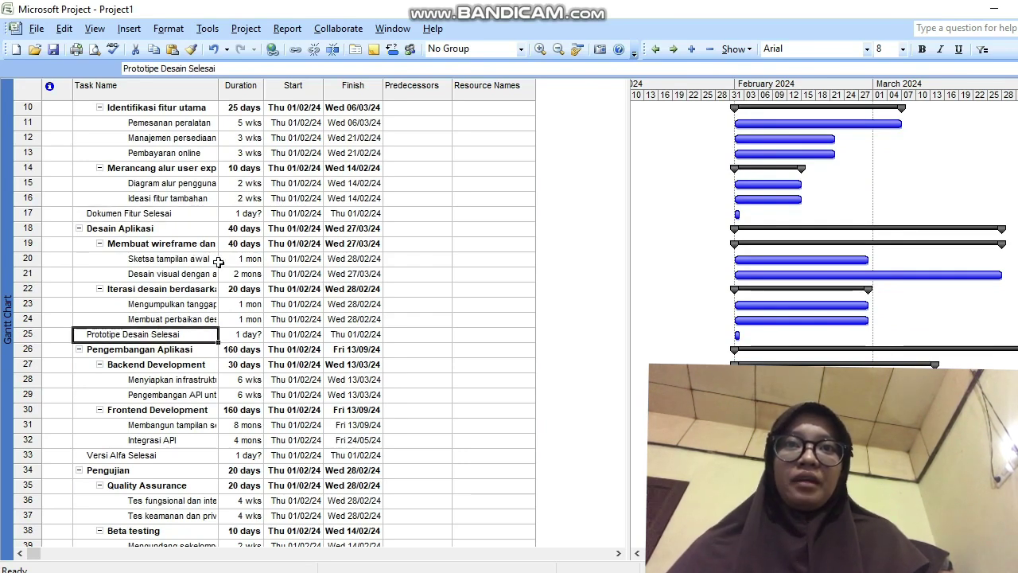
pyautogui.scroll(-2, 218, 263)
pyautogui.click(152, 366)
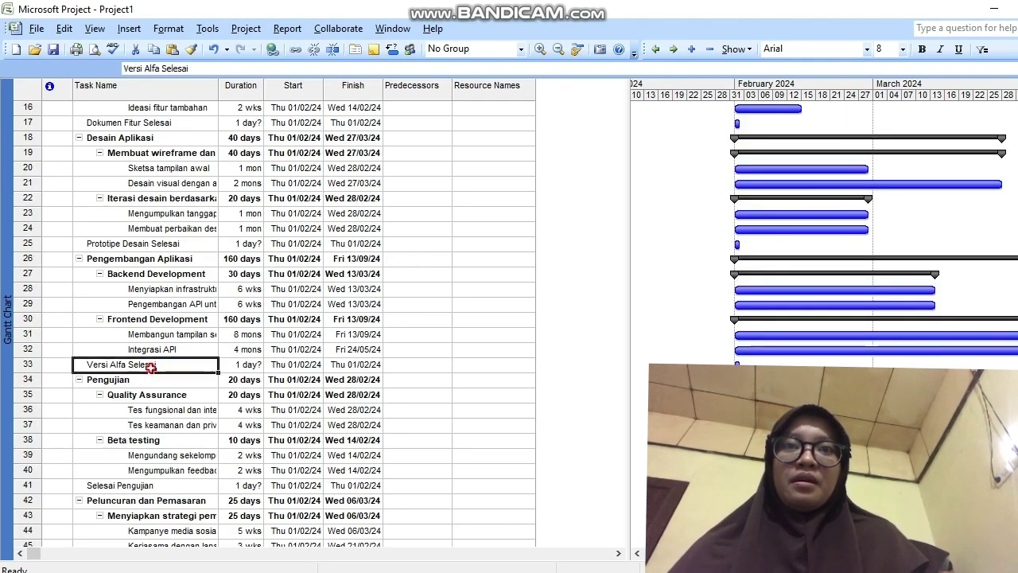
pyautogui.scroll(-2, 226, 243)
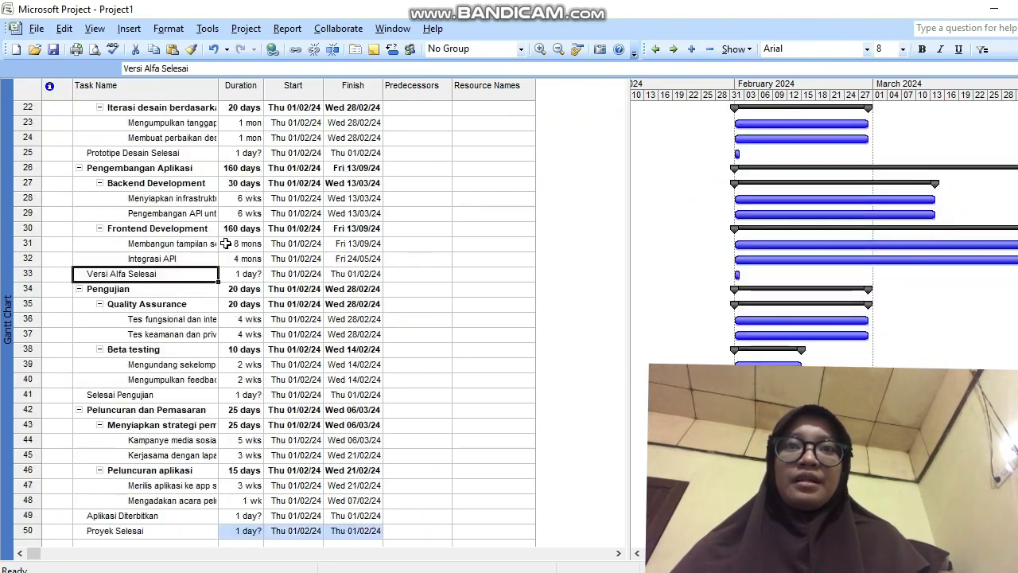
pyautogui.click(126, 395)
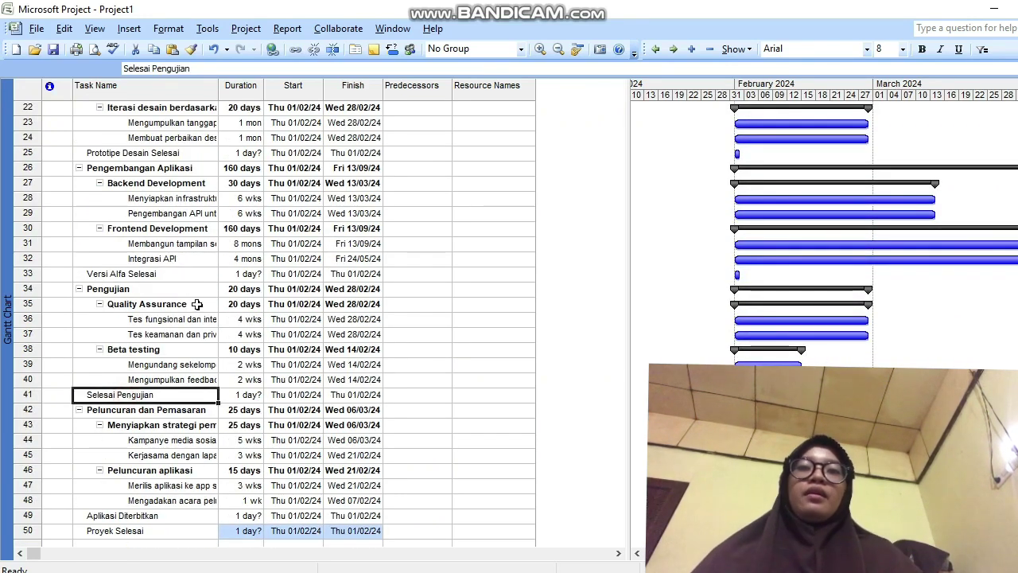
pyautogui.scroll(-3, 197, 304)
pyautogui.click(144, 382)
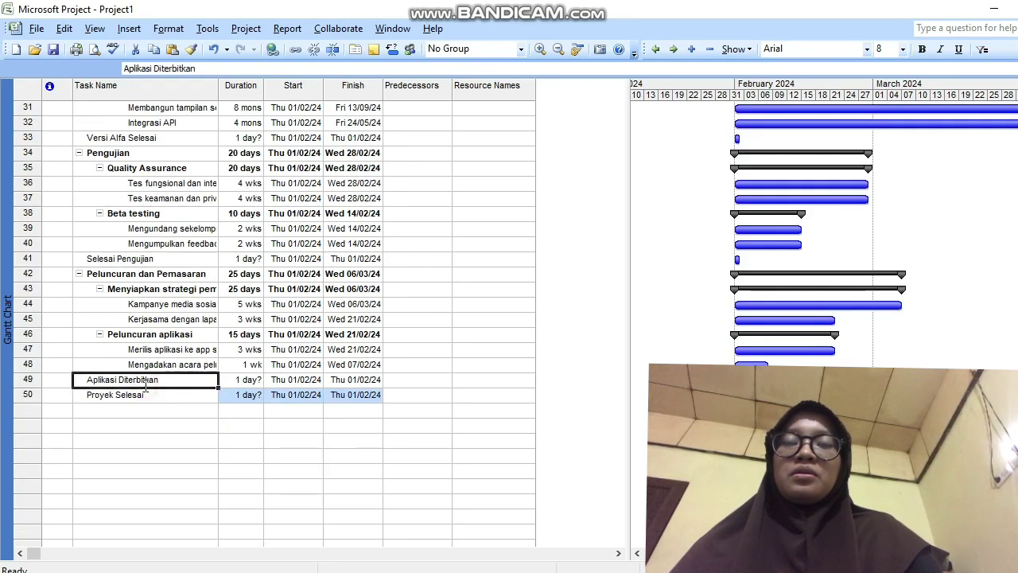
# - Save the project as "Project APPO 2" in the ORGANISASI DAN MANAJEMEN folder inside Documents > SEMESTER 3
pyautogui.click(124, 396)
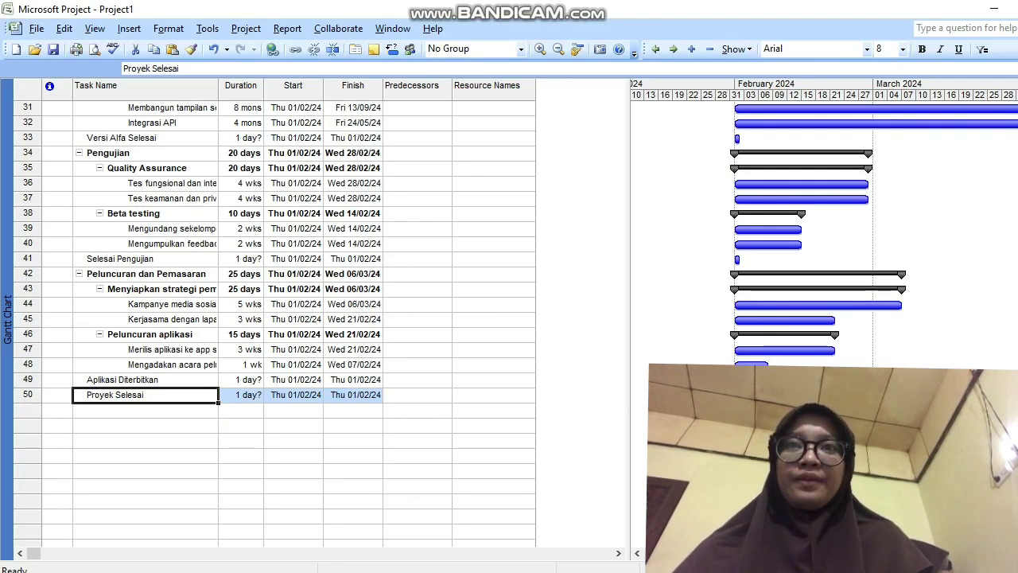
pyautogui.hotkey('ctrl', 's')
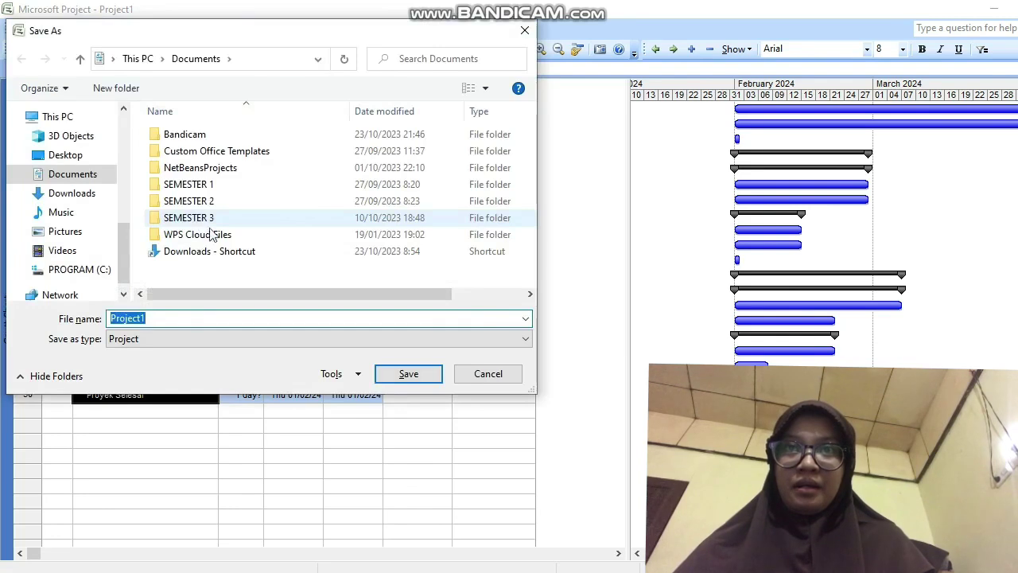
pyautogui.doubleClick(233, 217)
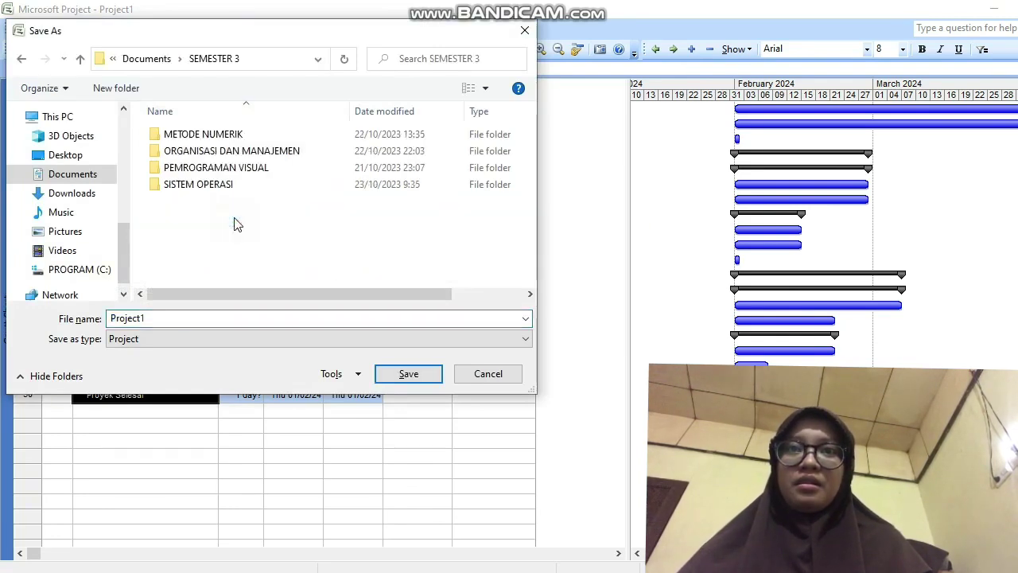
pyautogui.doubleClick(248, 151)
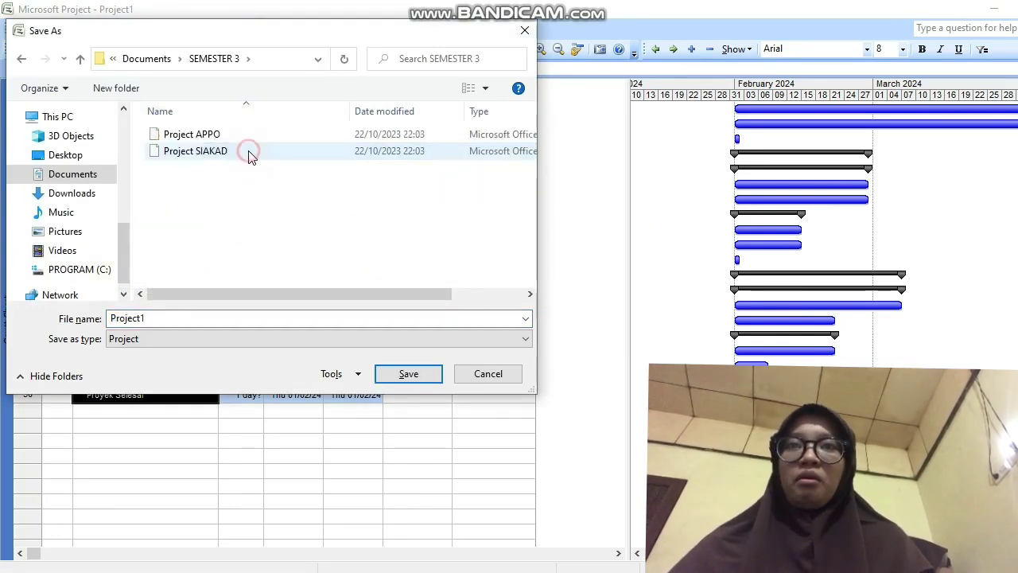
pyautogui.doubleClick(164, 319)
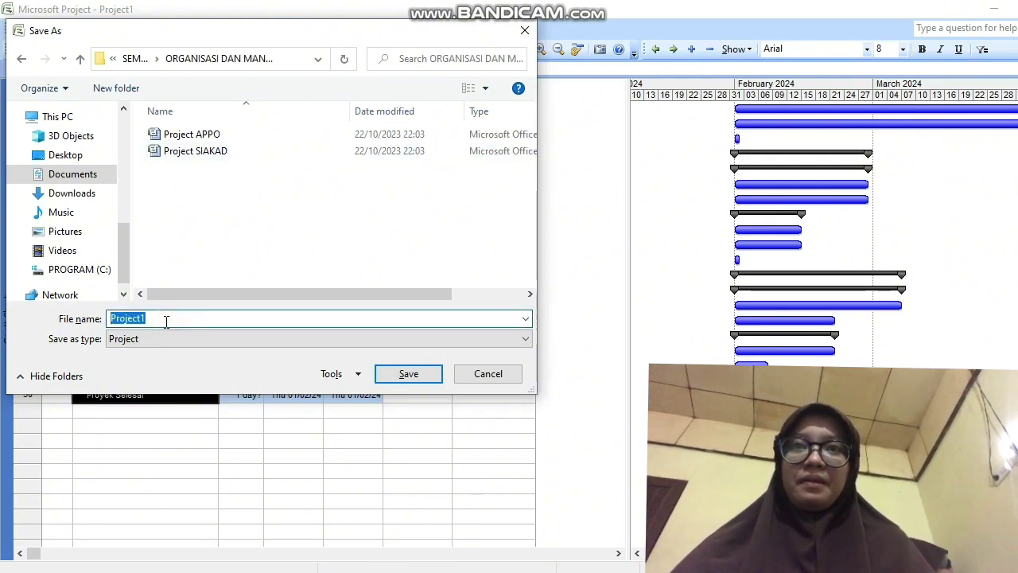
pyautogui.press('BackSpace')
pyautogui.write('Pro')
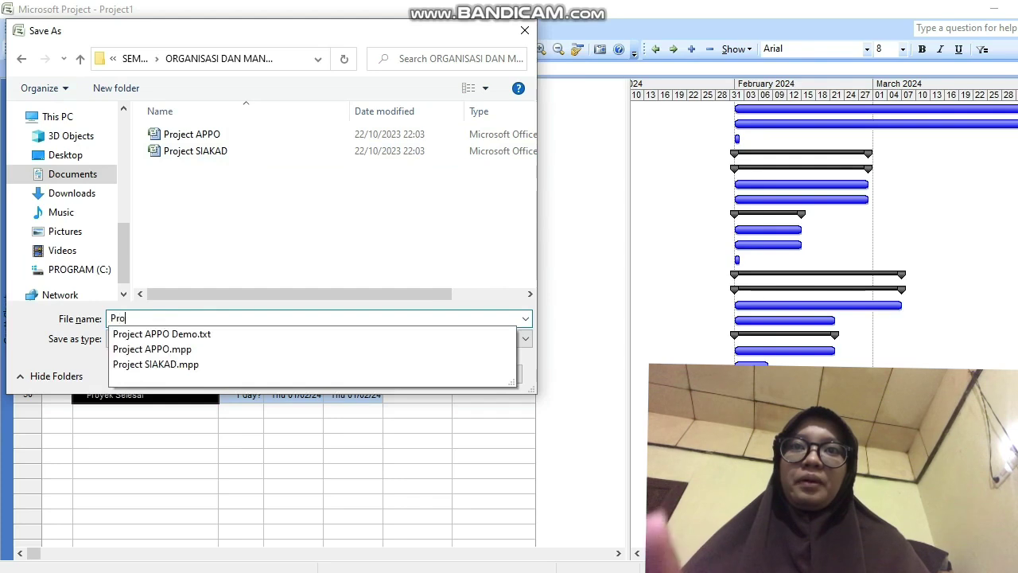
pyautogui.write('ject ')
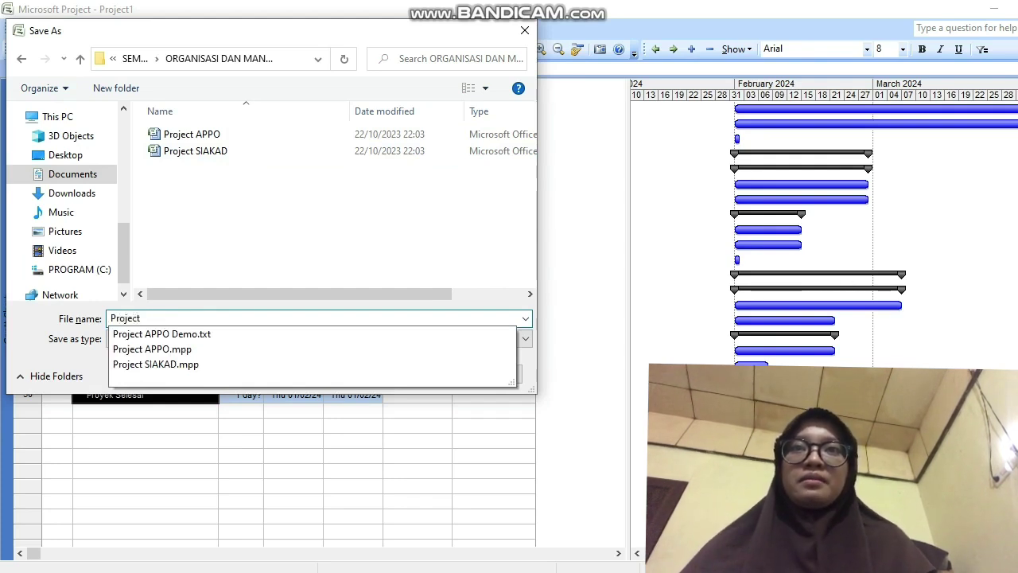
pyautogui.write('APPO')
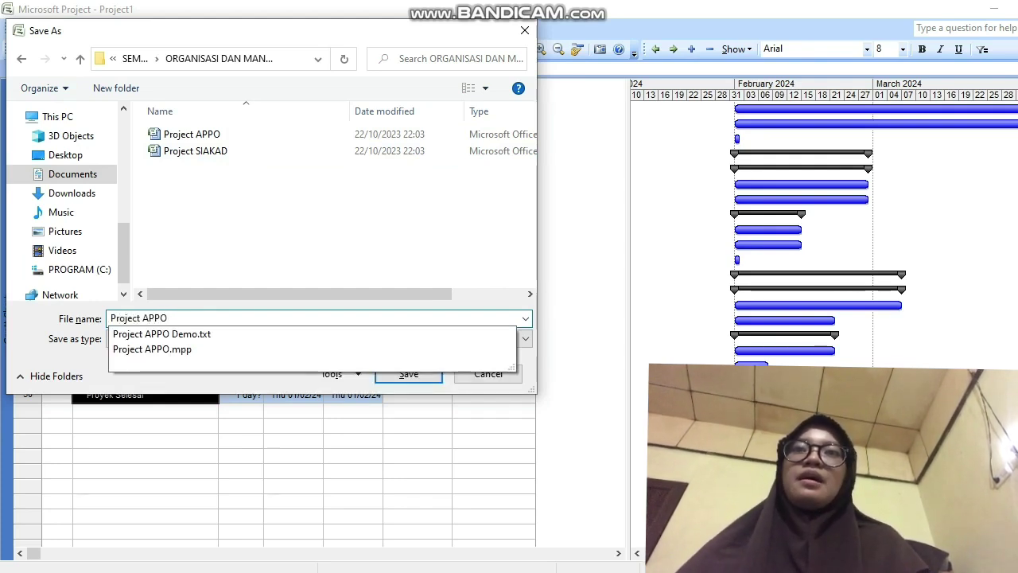
pyautogui.write(' 2')
pyautogui.press('Return')
pyautogui.scroll(9, 310, 203)
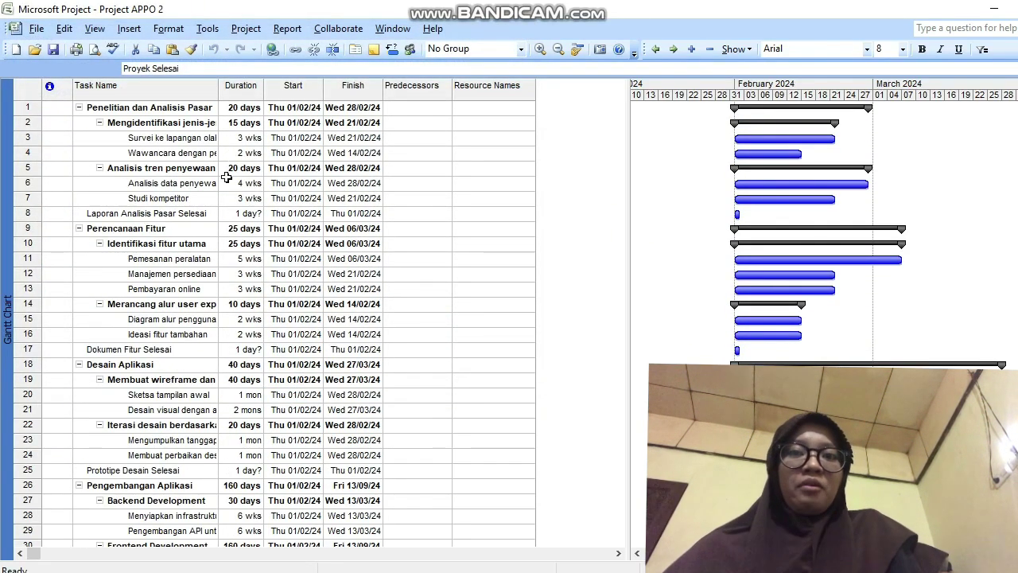